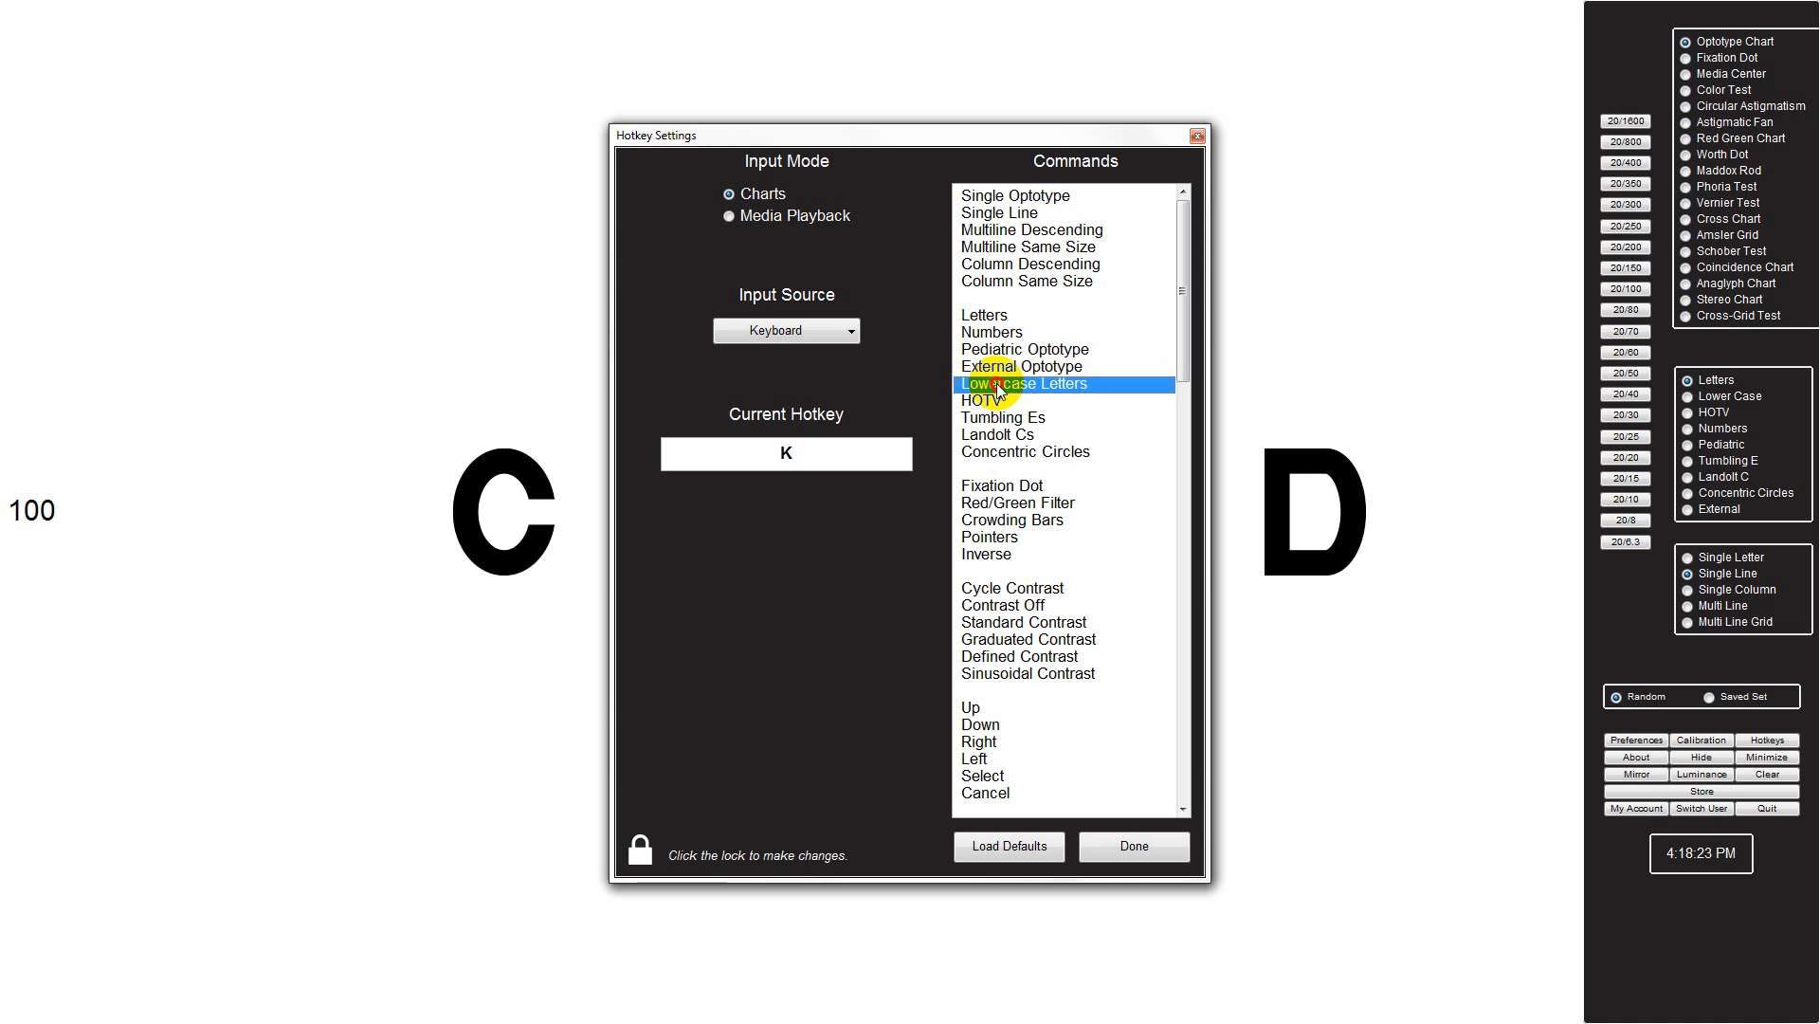
# Check the keyboard hotkeys assigned to HOTV, Tumbling Es, Landolt Cs, Fixation Dot, Multiline Descending, Multiline Same Size and Numbers.
pyautogui.click(991, 406)
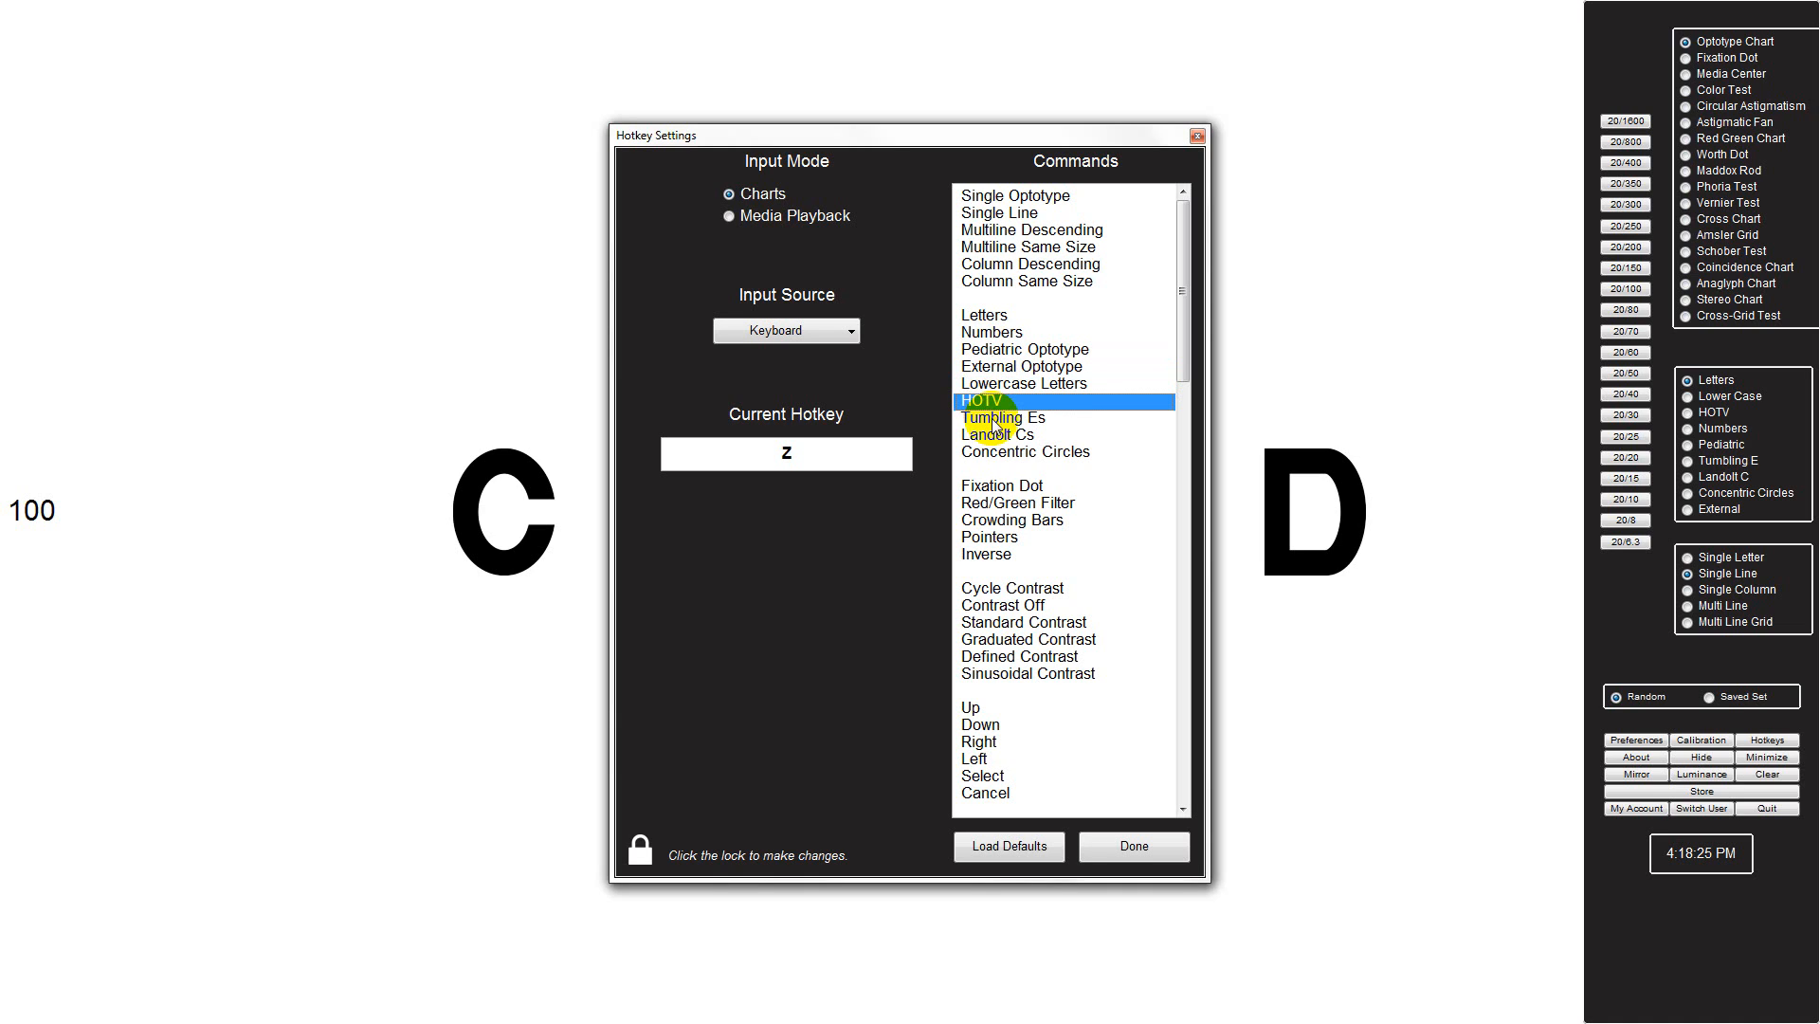
pyautogui.click(996, 421)
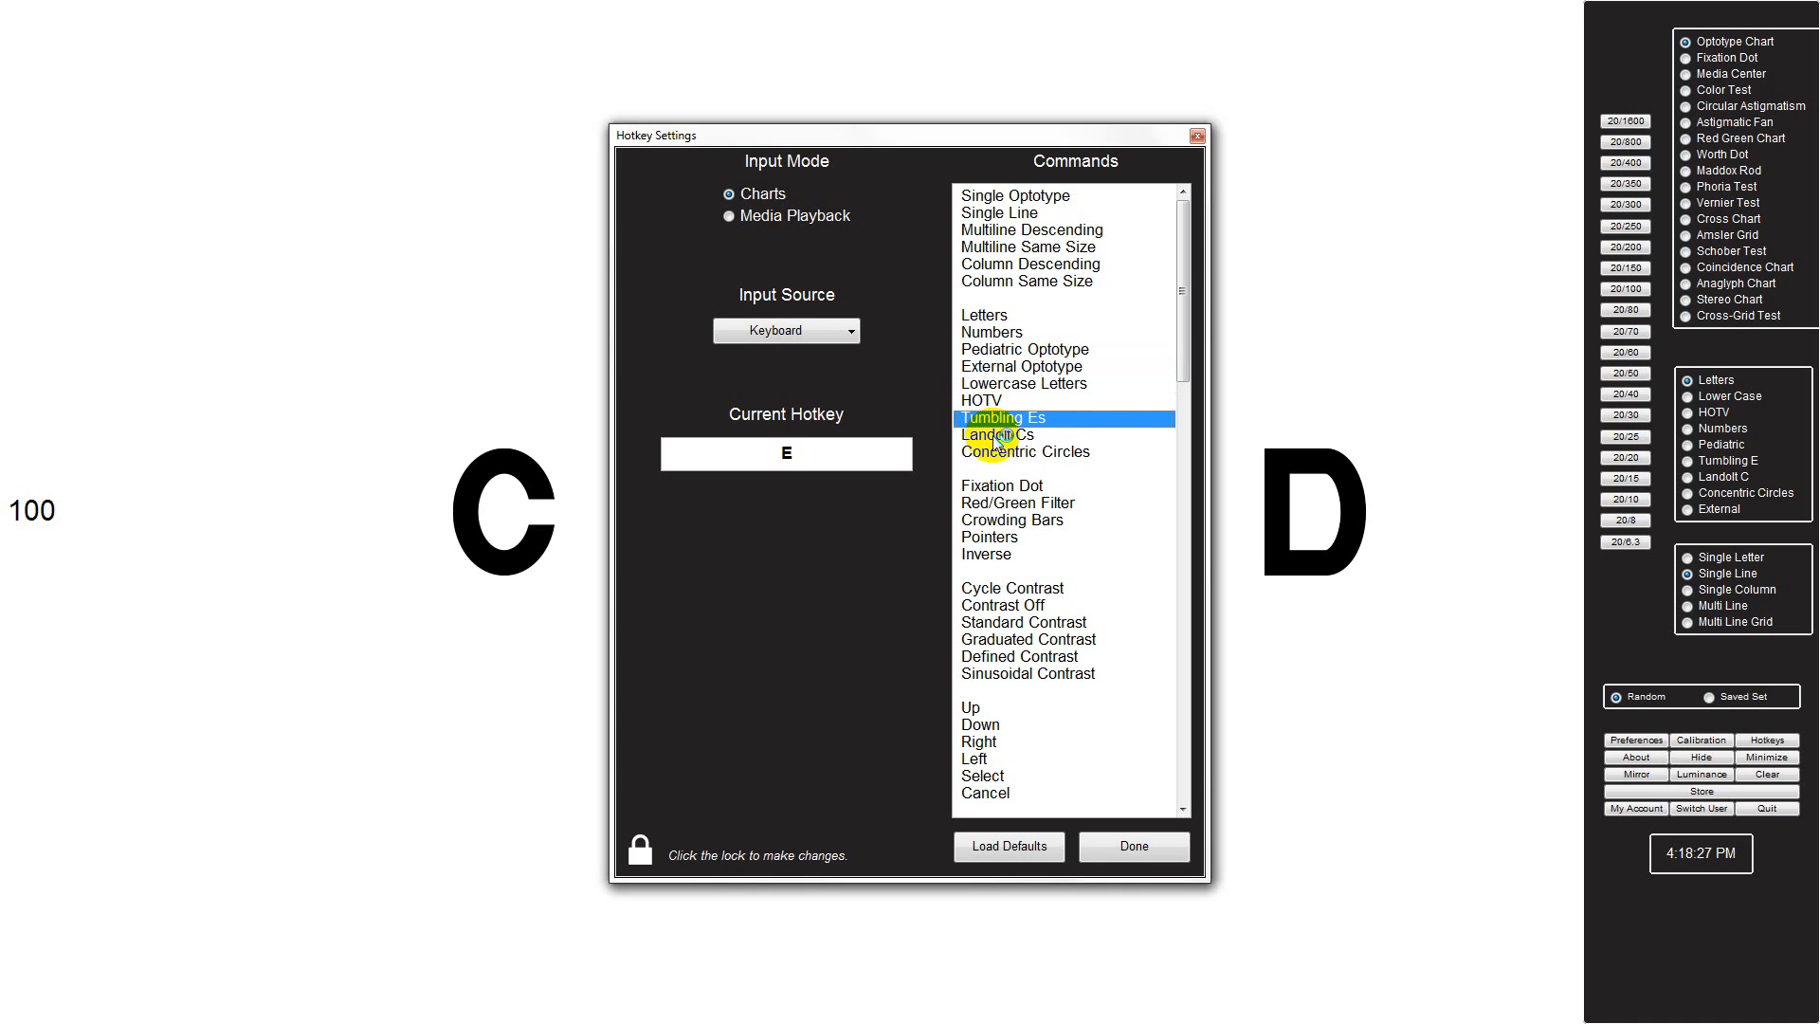
pyautogui.click(992, 435)
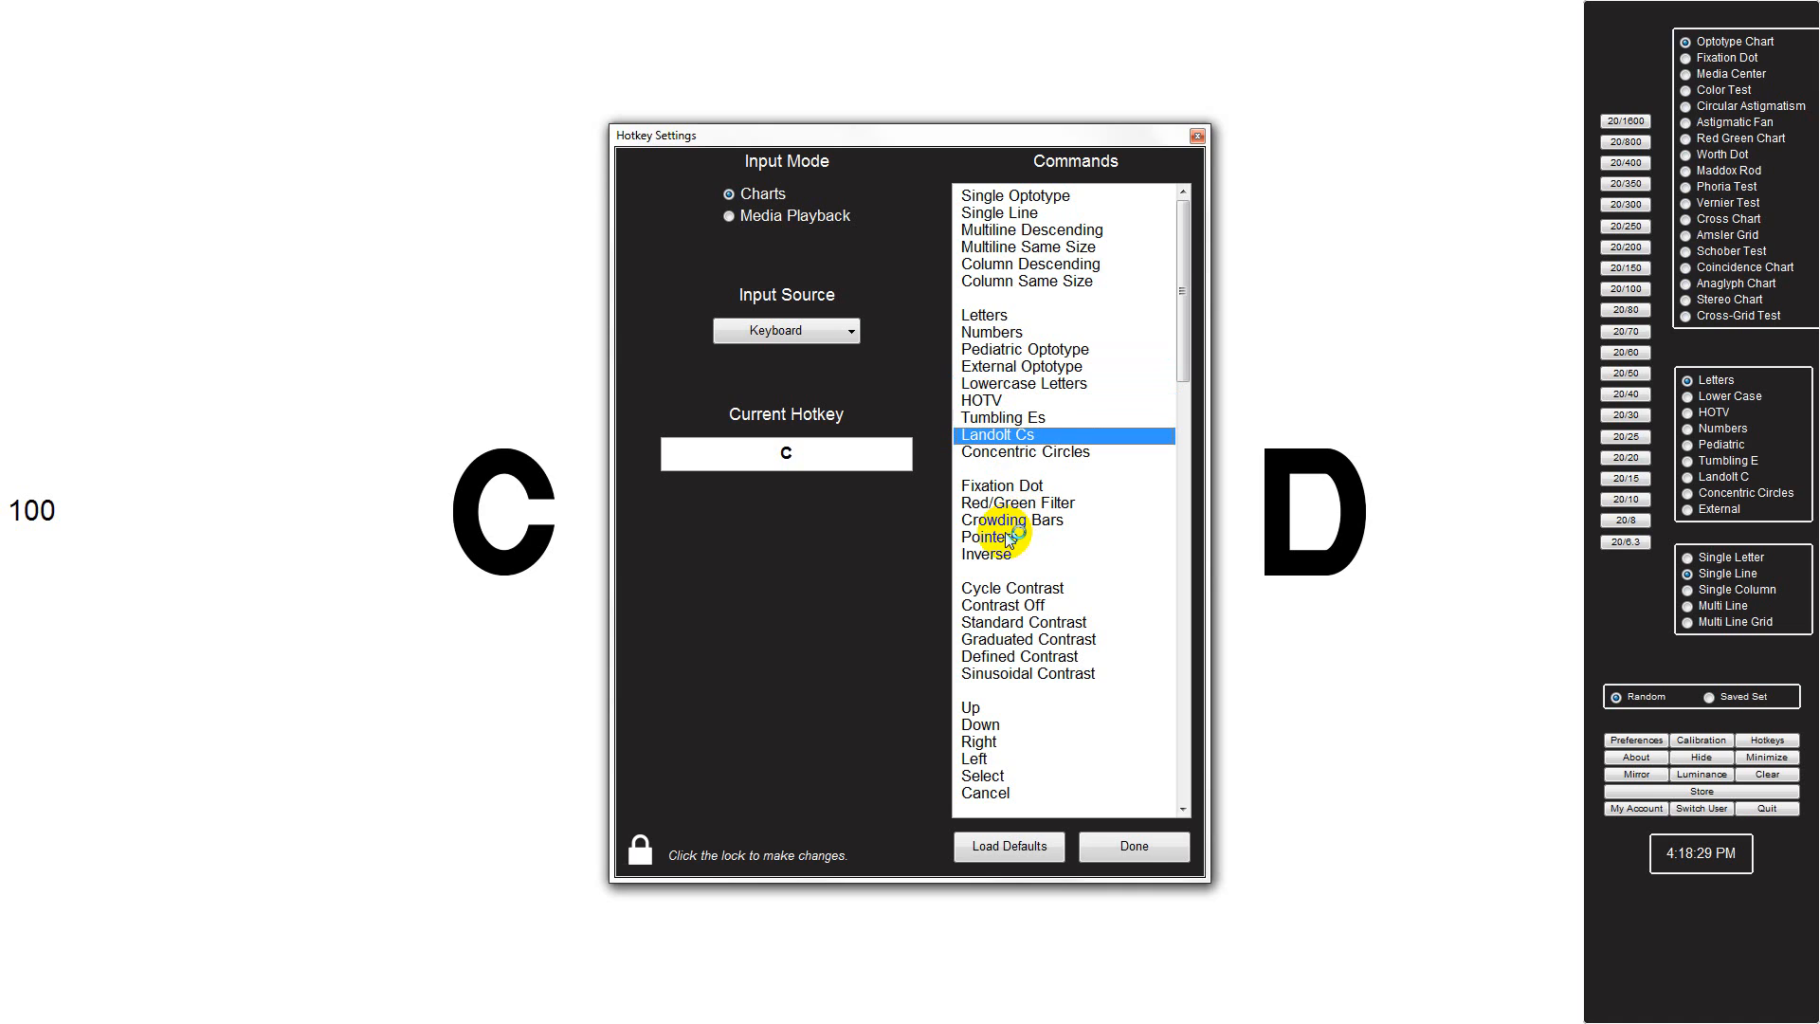
pyautogui.click(1014, 489)
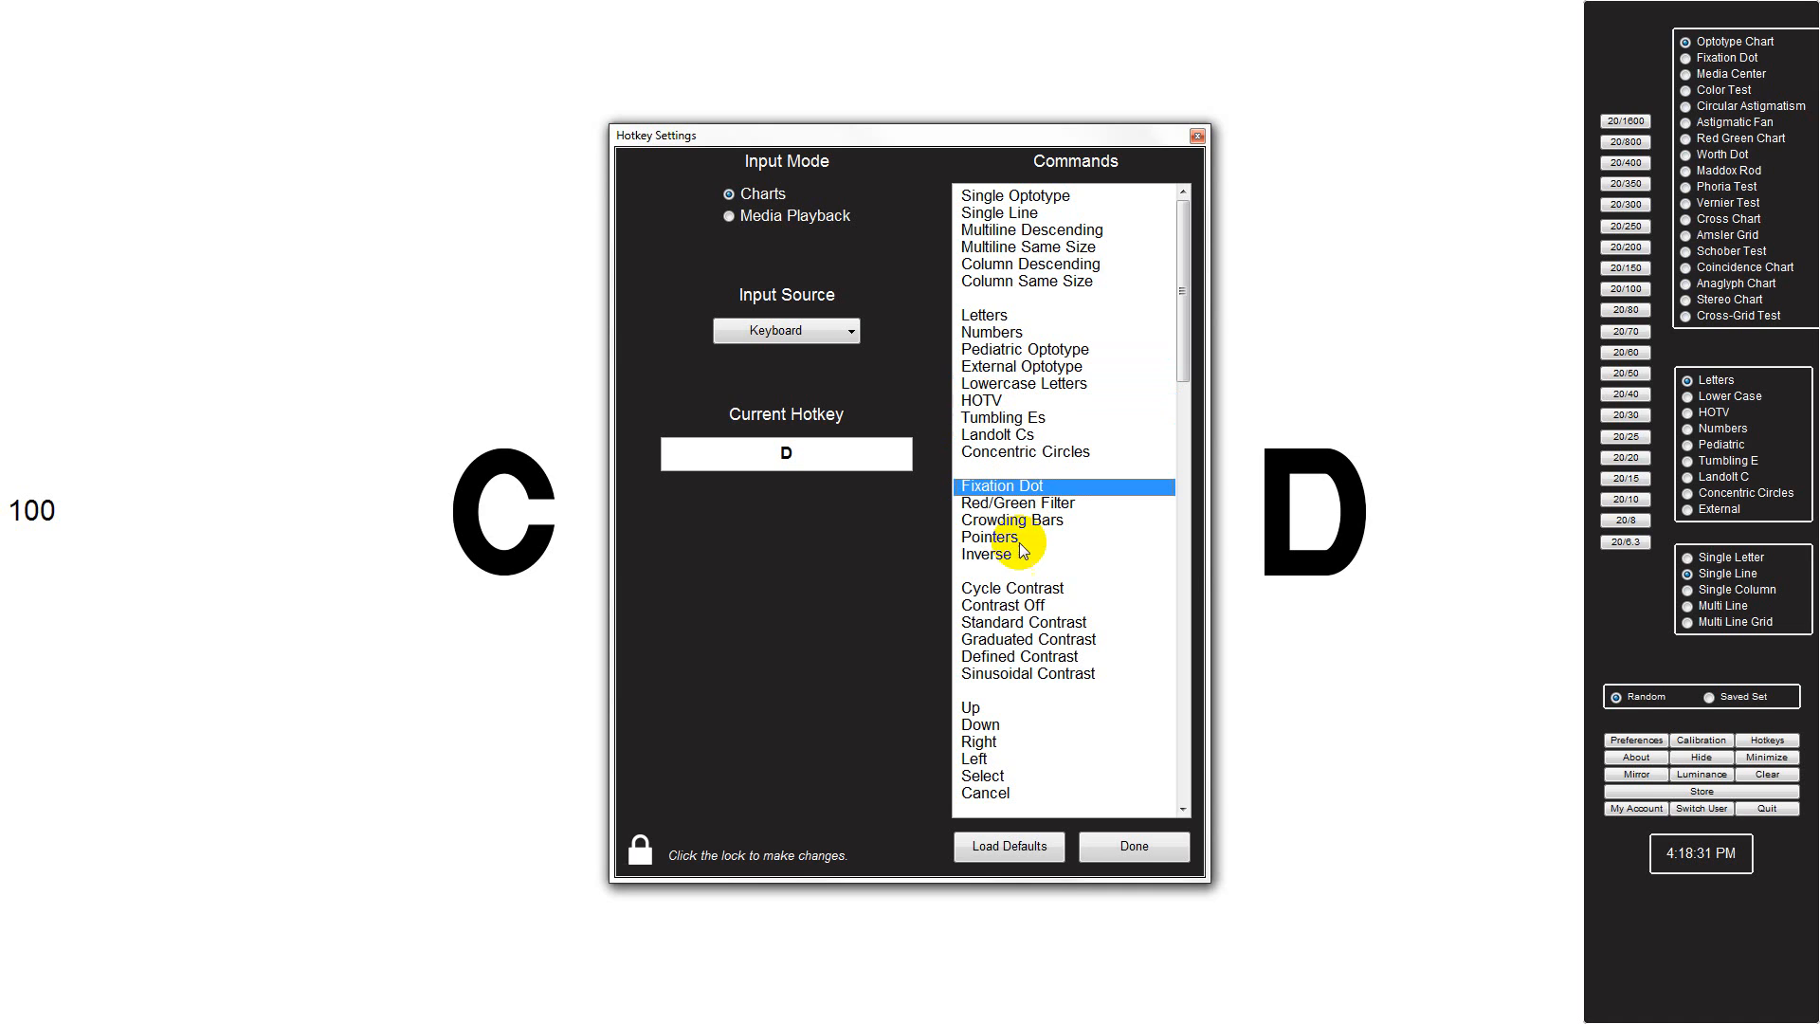
pyautogui.click(1008, 235)
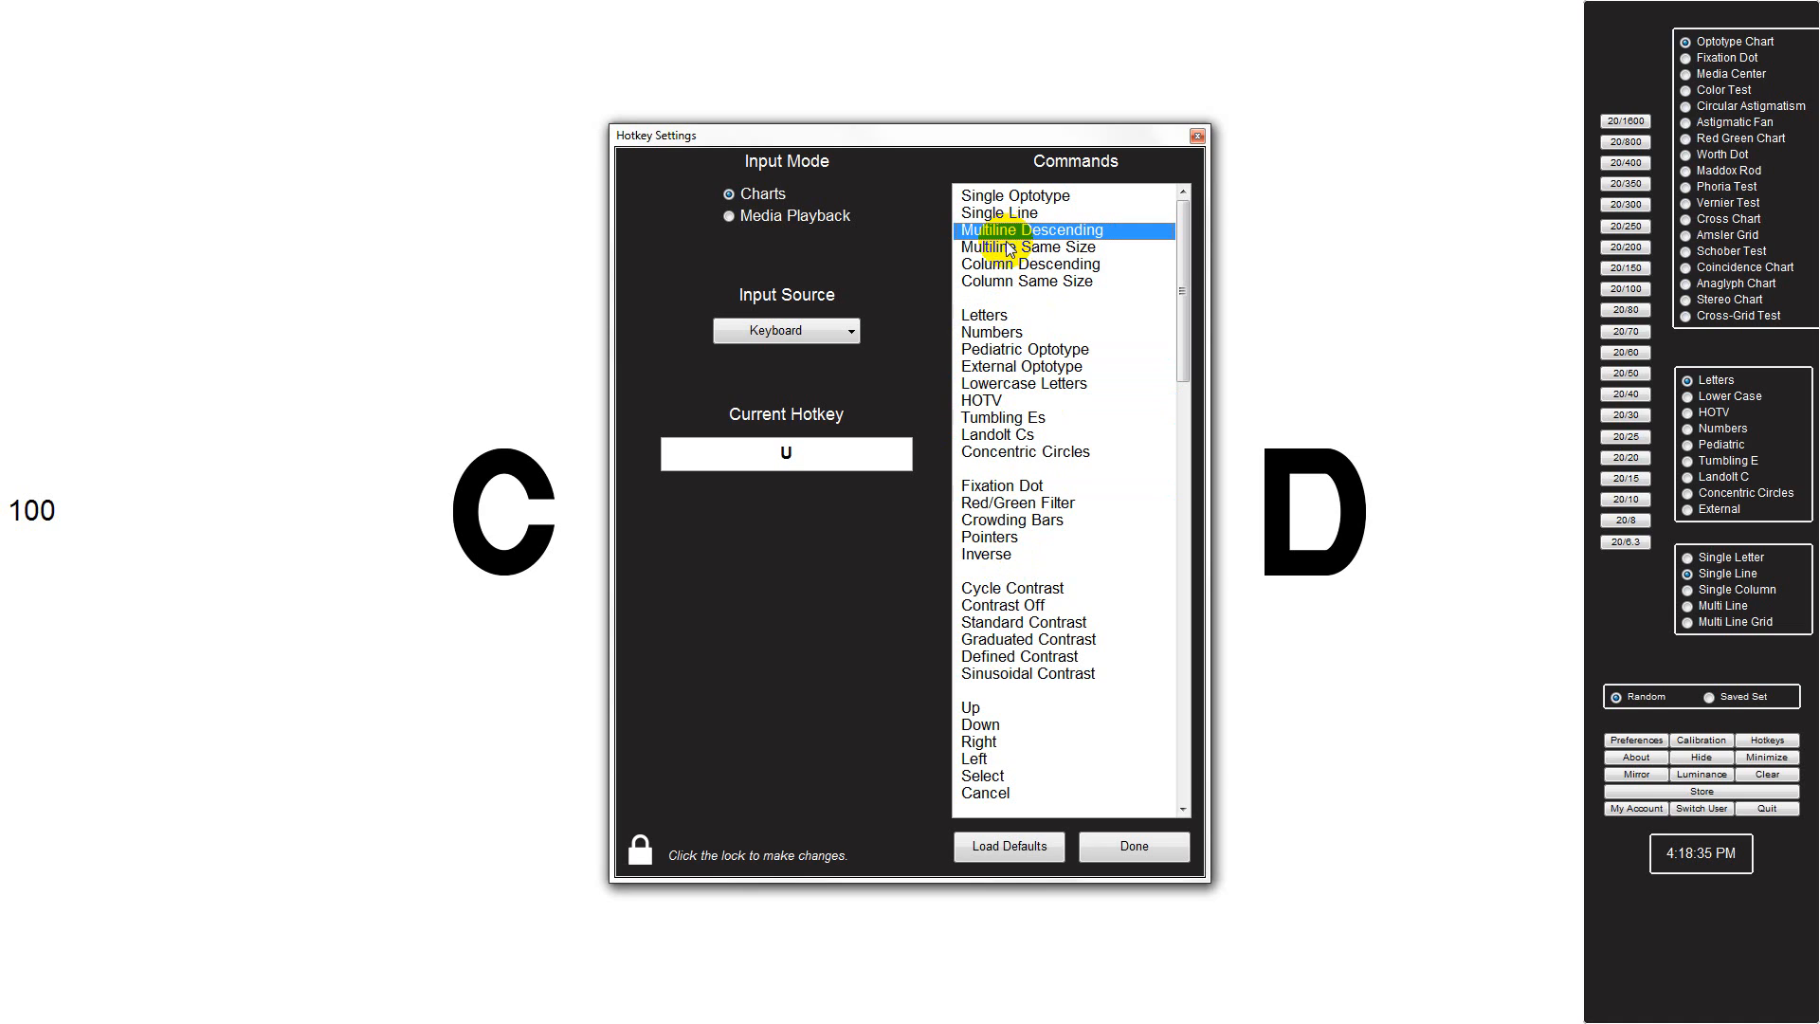
pyautogui.click(1010, 250)
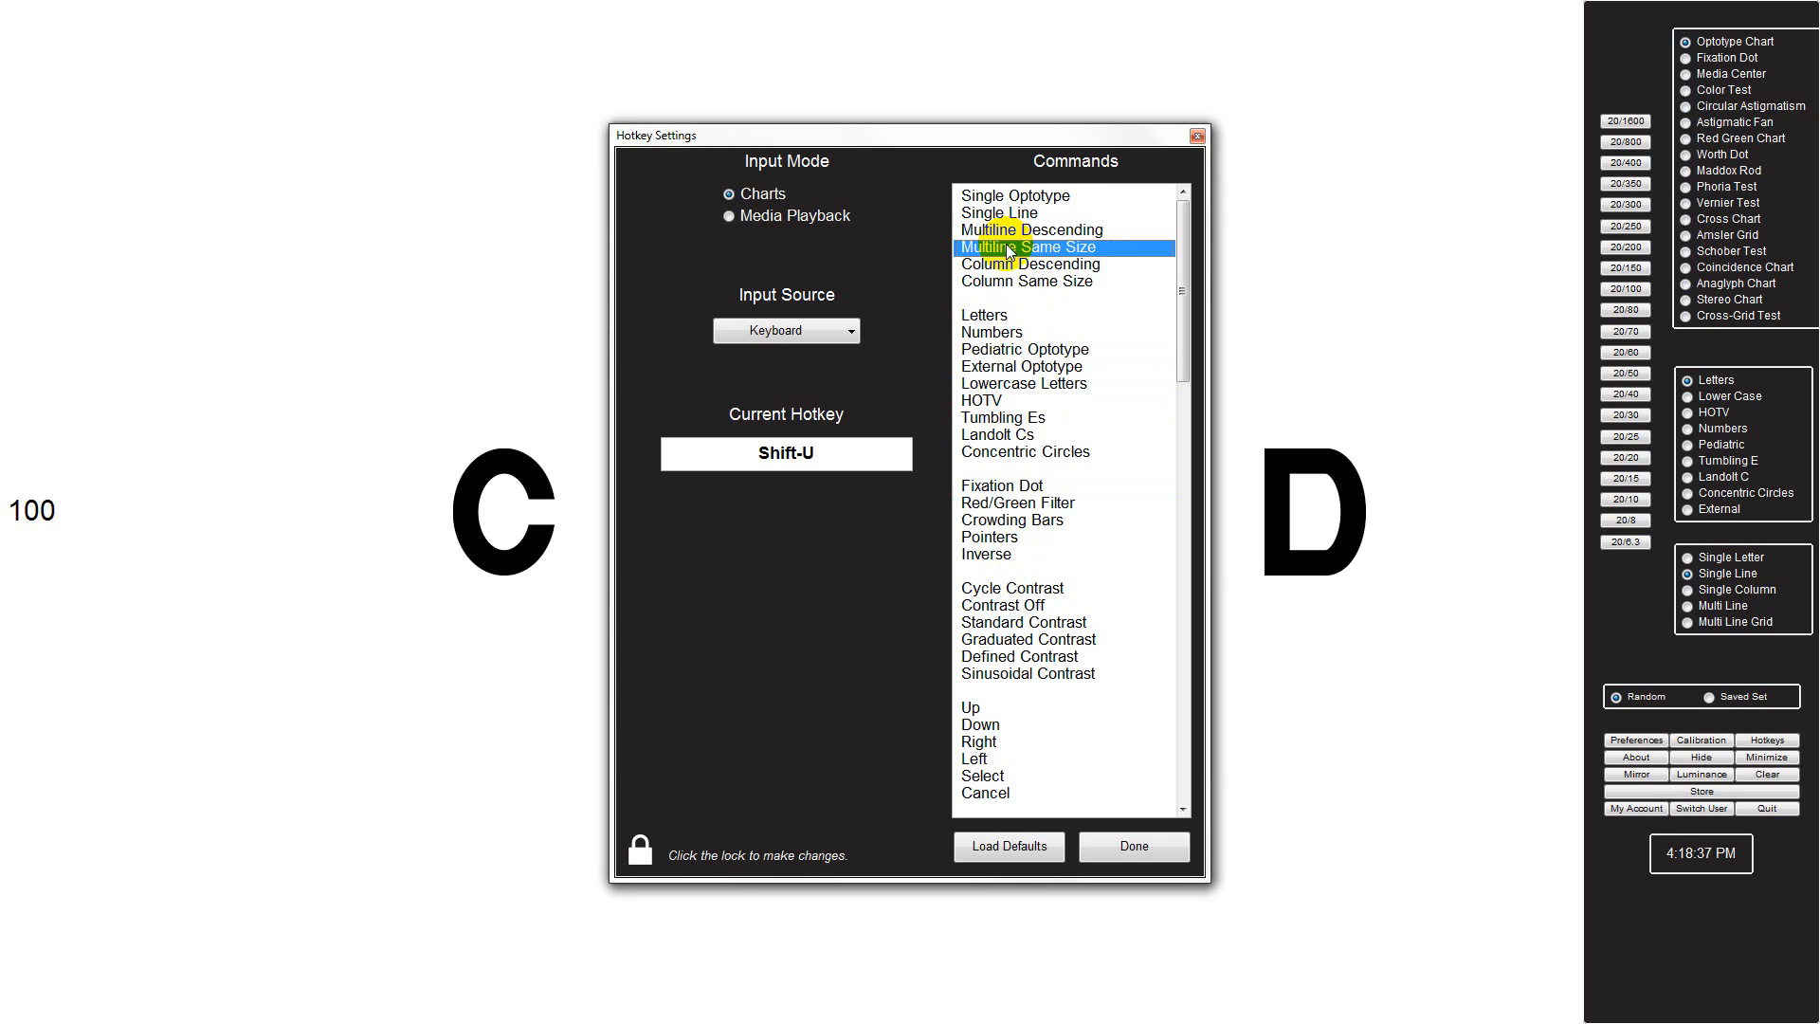
pyautogui.click(990, 336)
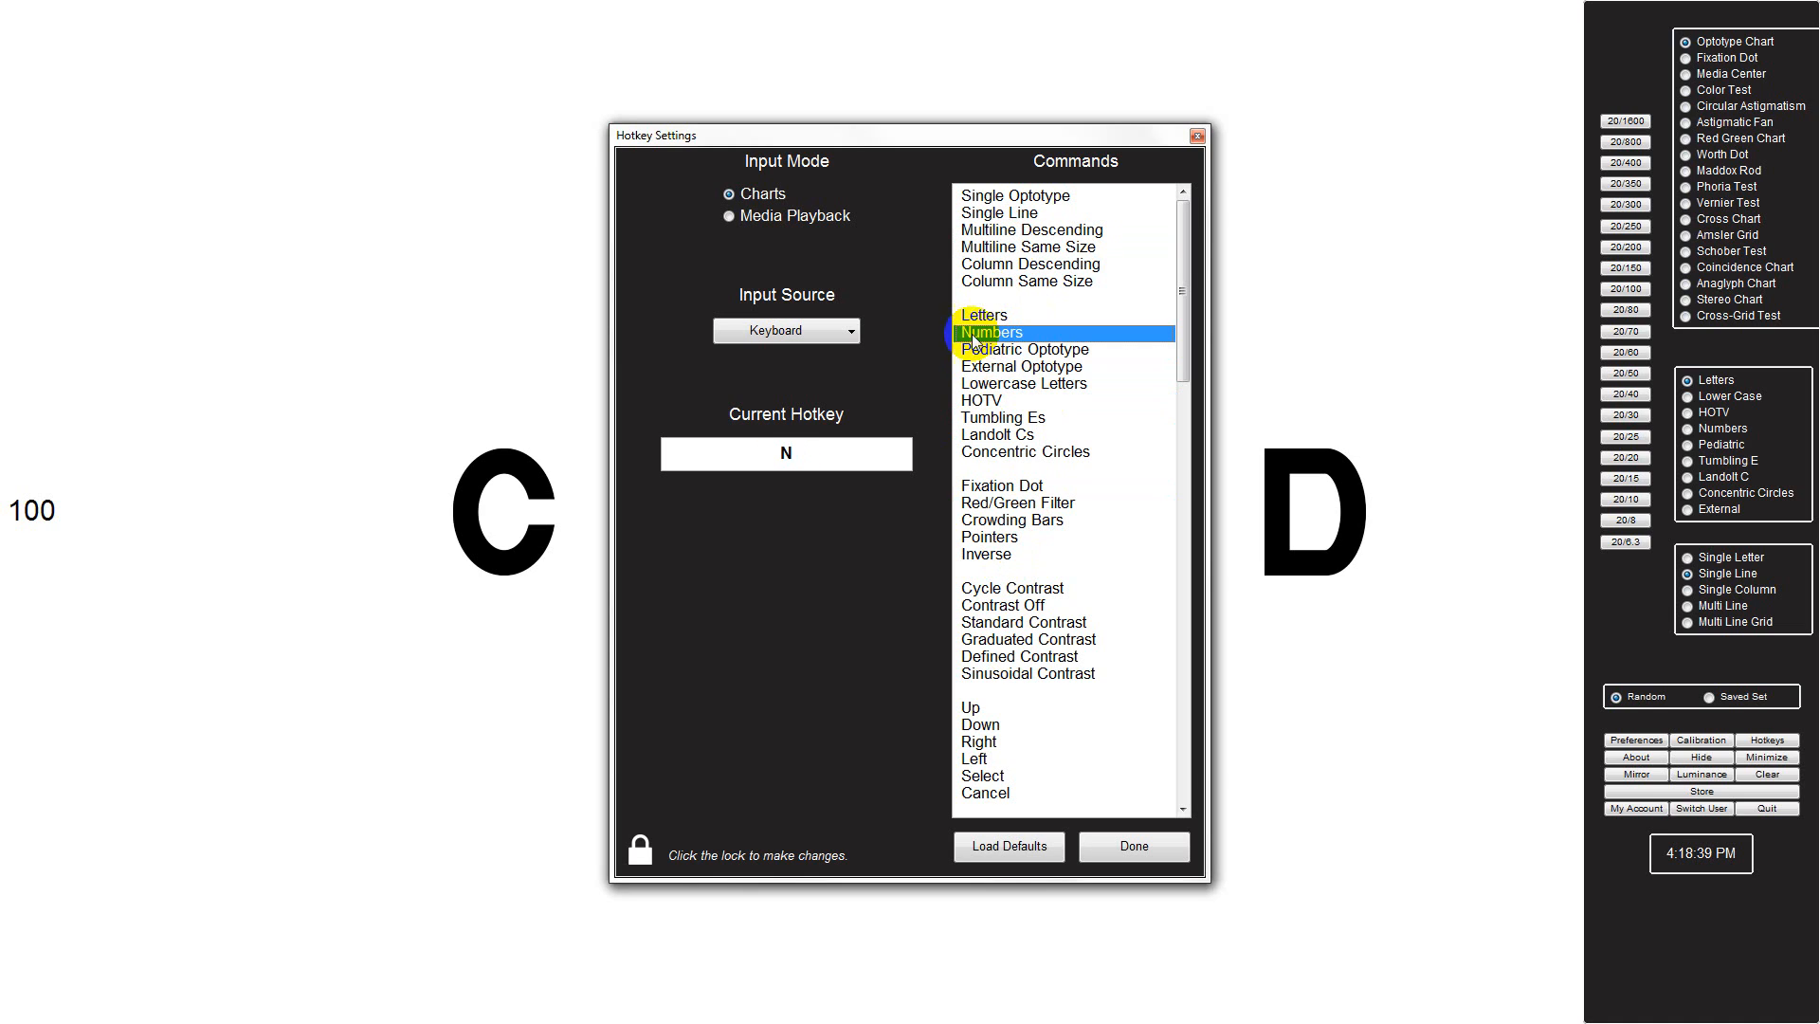
# View the available hotkey input sources and the Up and Down command hotkeys, and close the hotkey settings.
pyautogui.click(857, 332)
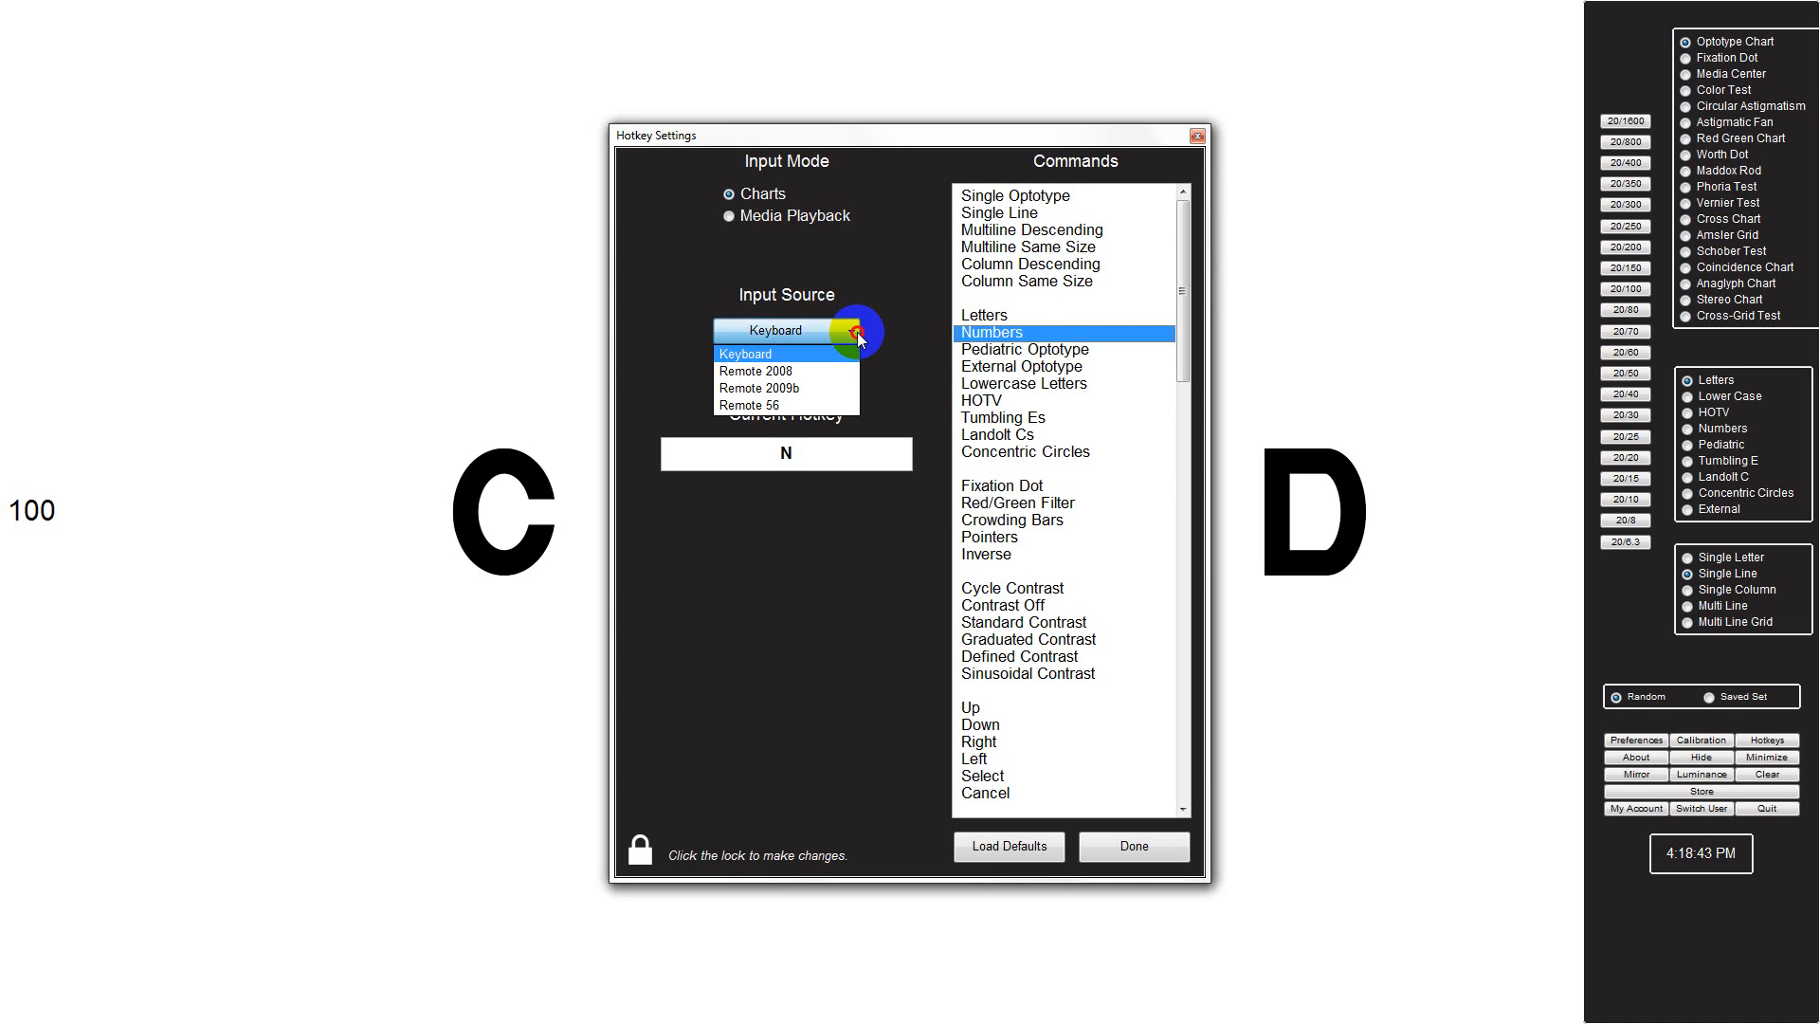
pyautogui.click(857, 332)
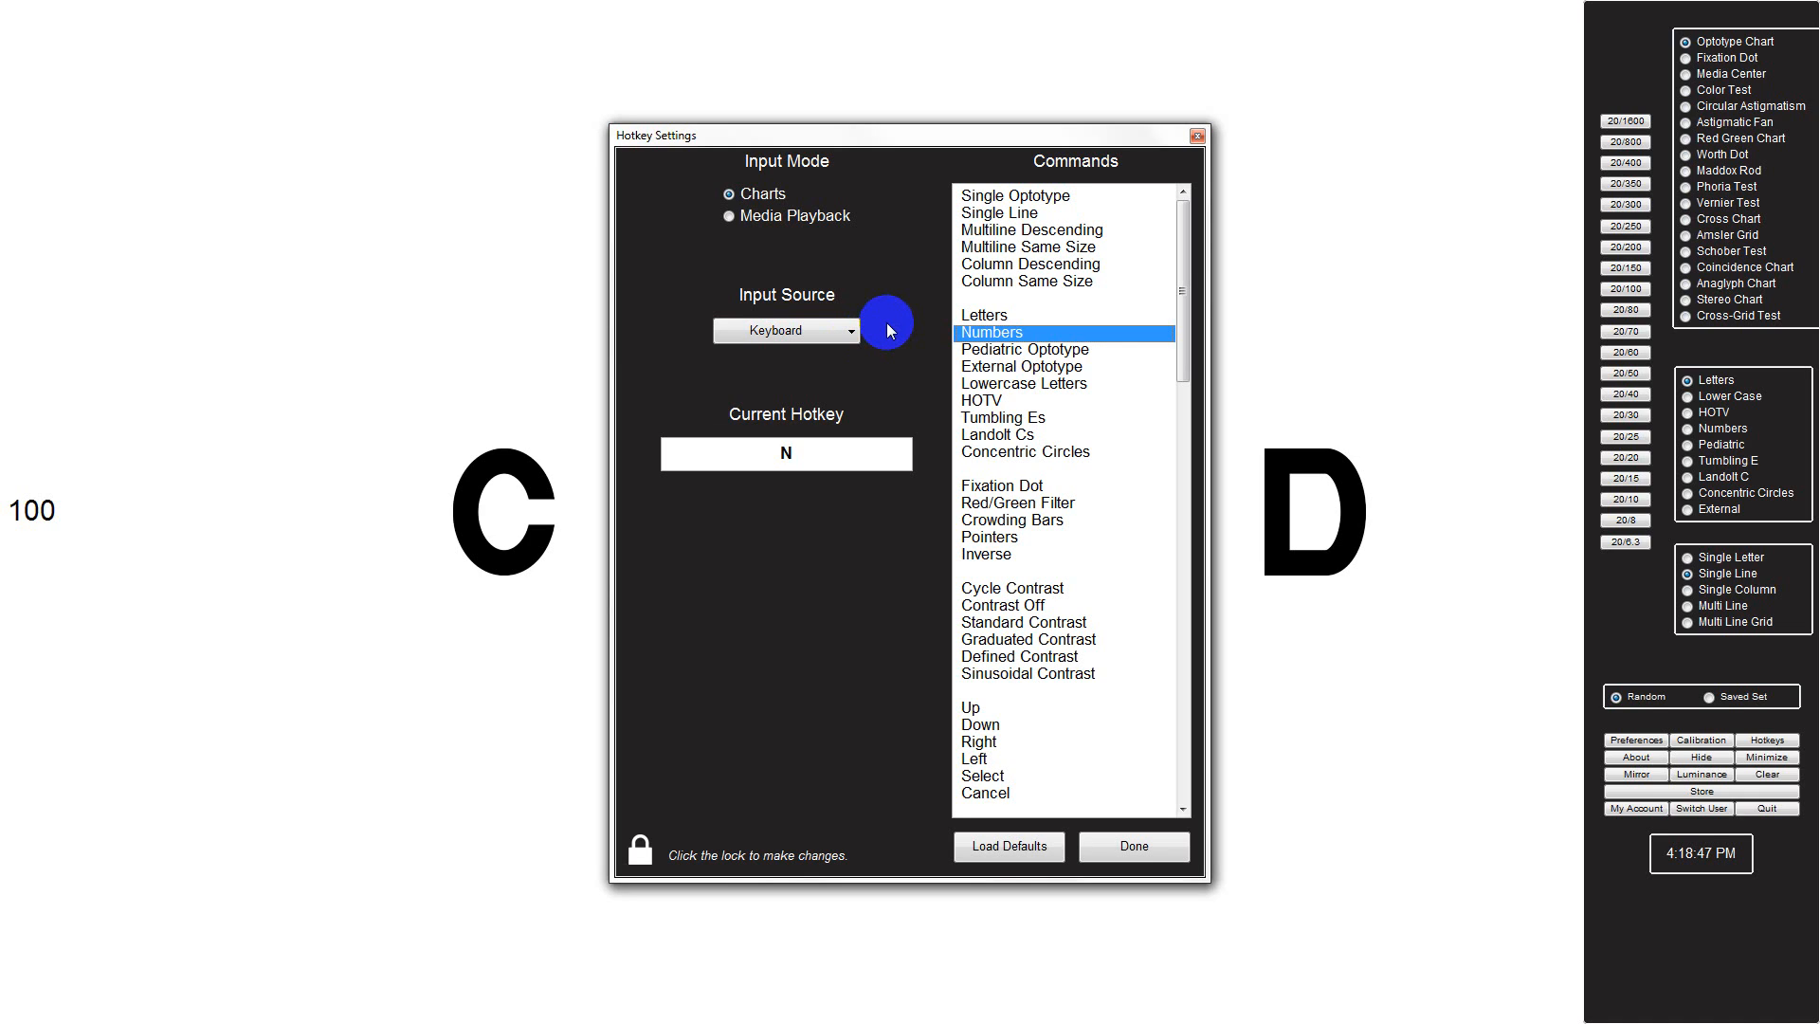
pyautogui.click(973, 709)
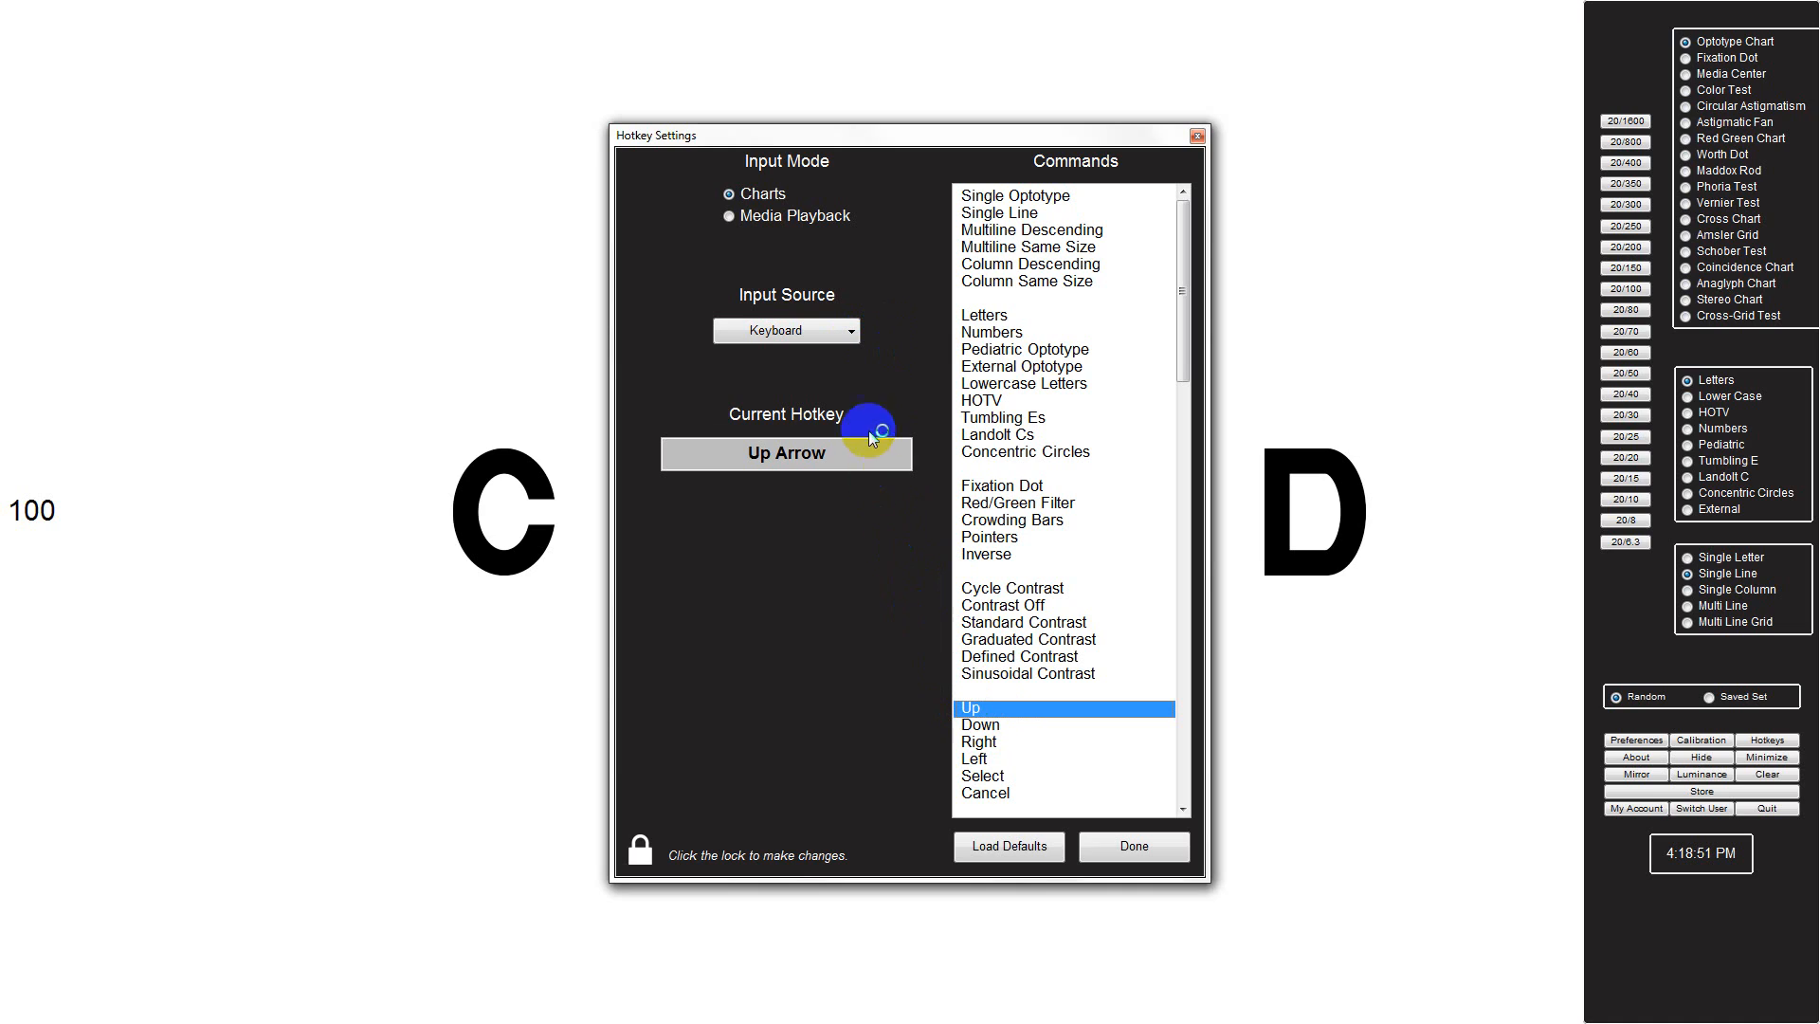
pyautogui.click(980, 725)
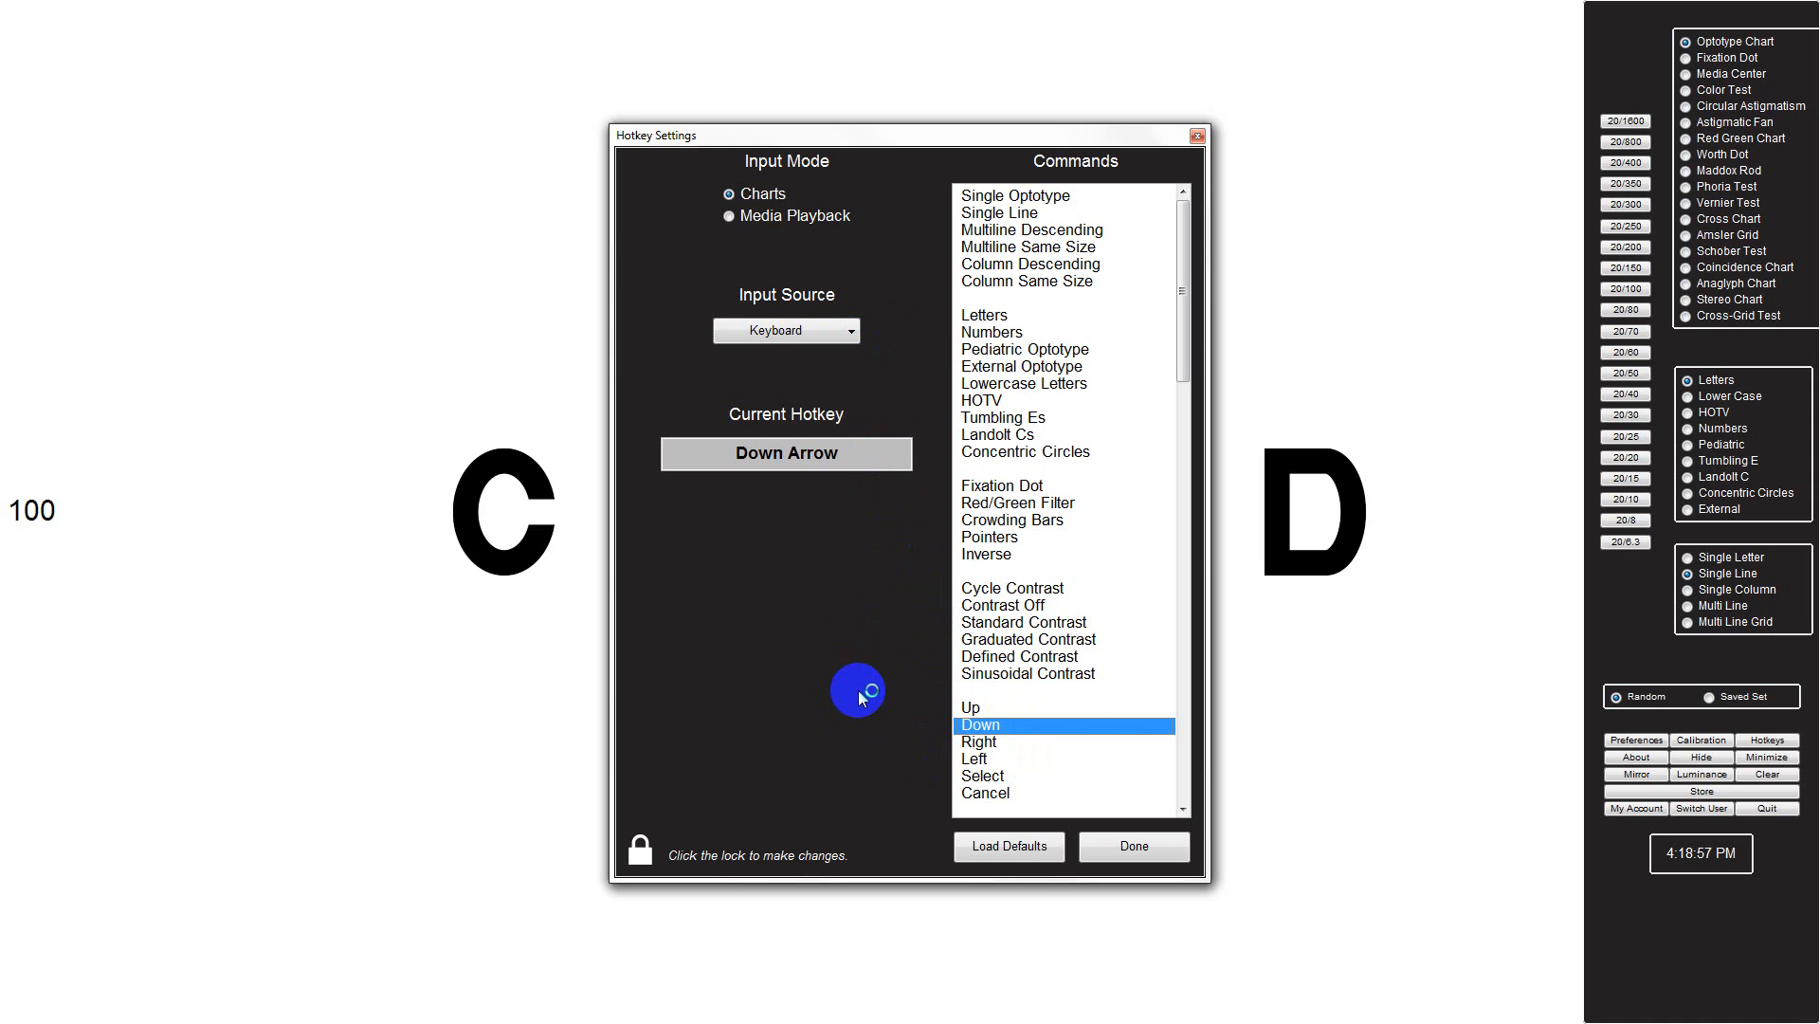
pyautogui.click(1198, 137)
pyautogui.click(1198, 139)
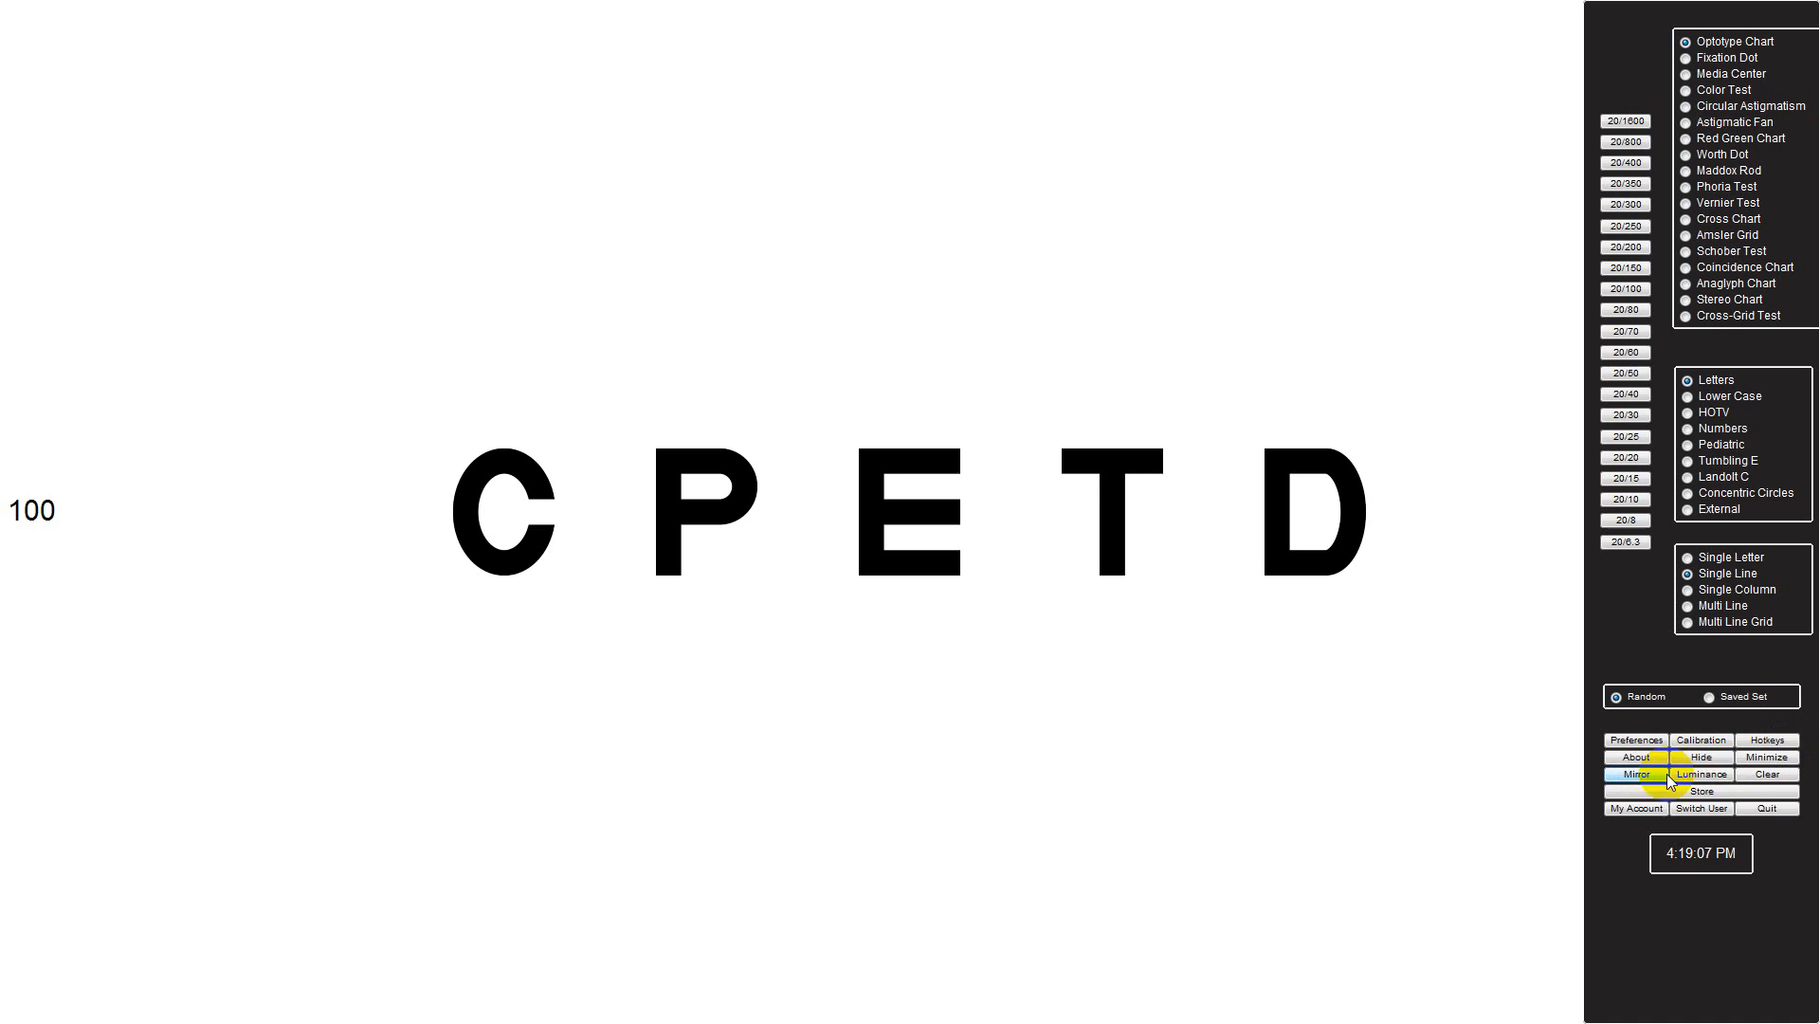
pyautogui.click(1785, 778)
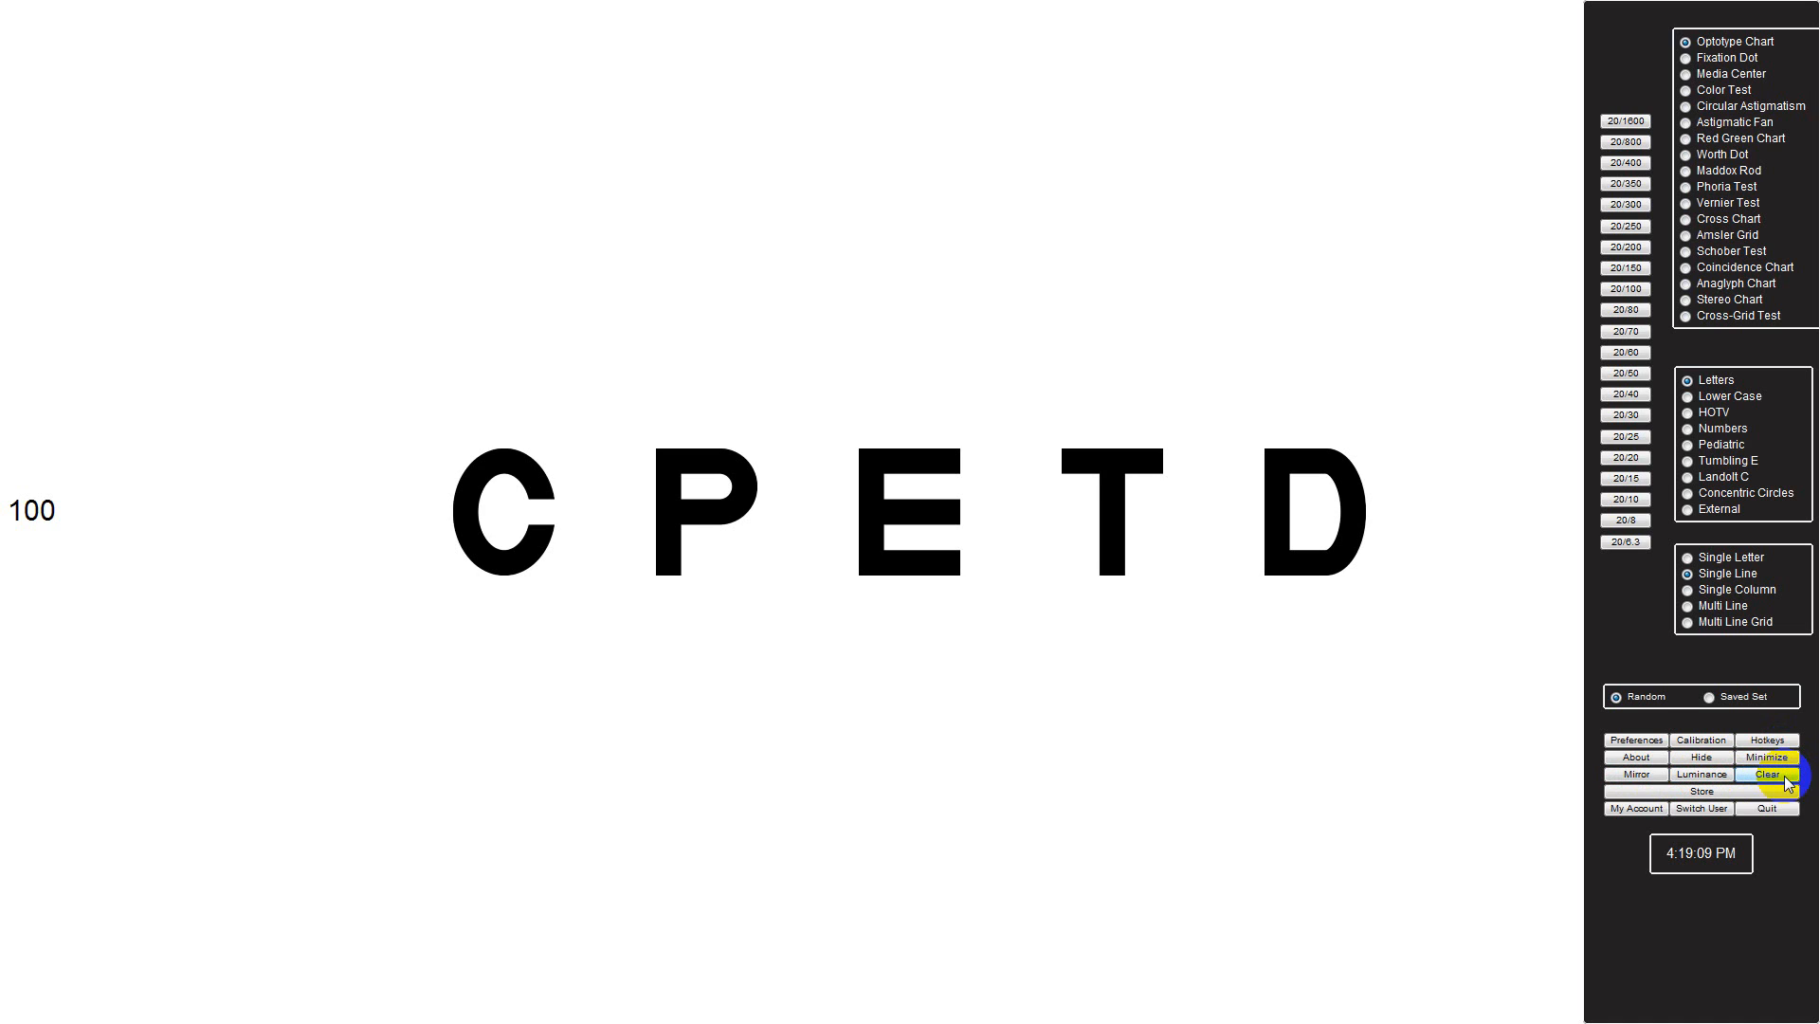
pyautogui.click(1637, 820)
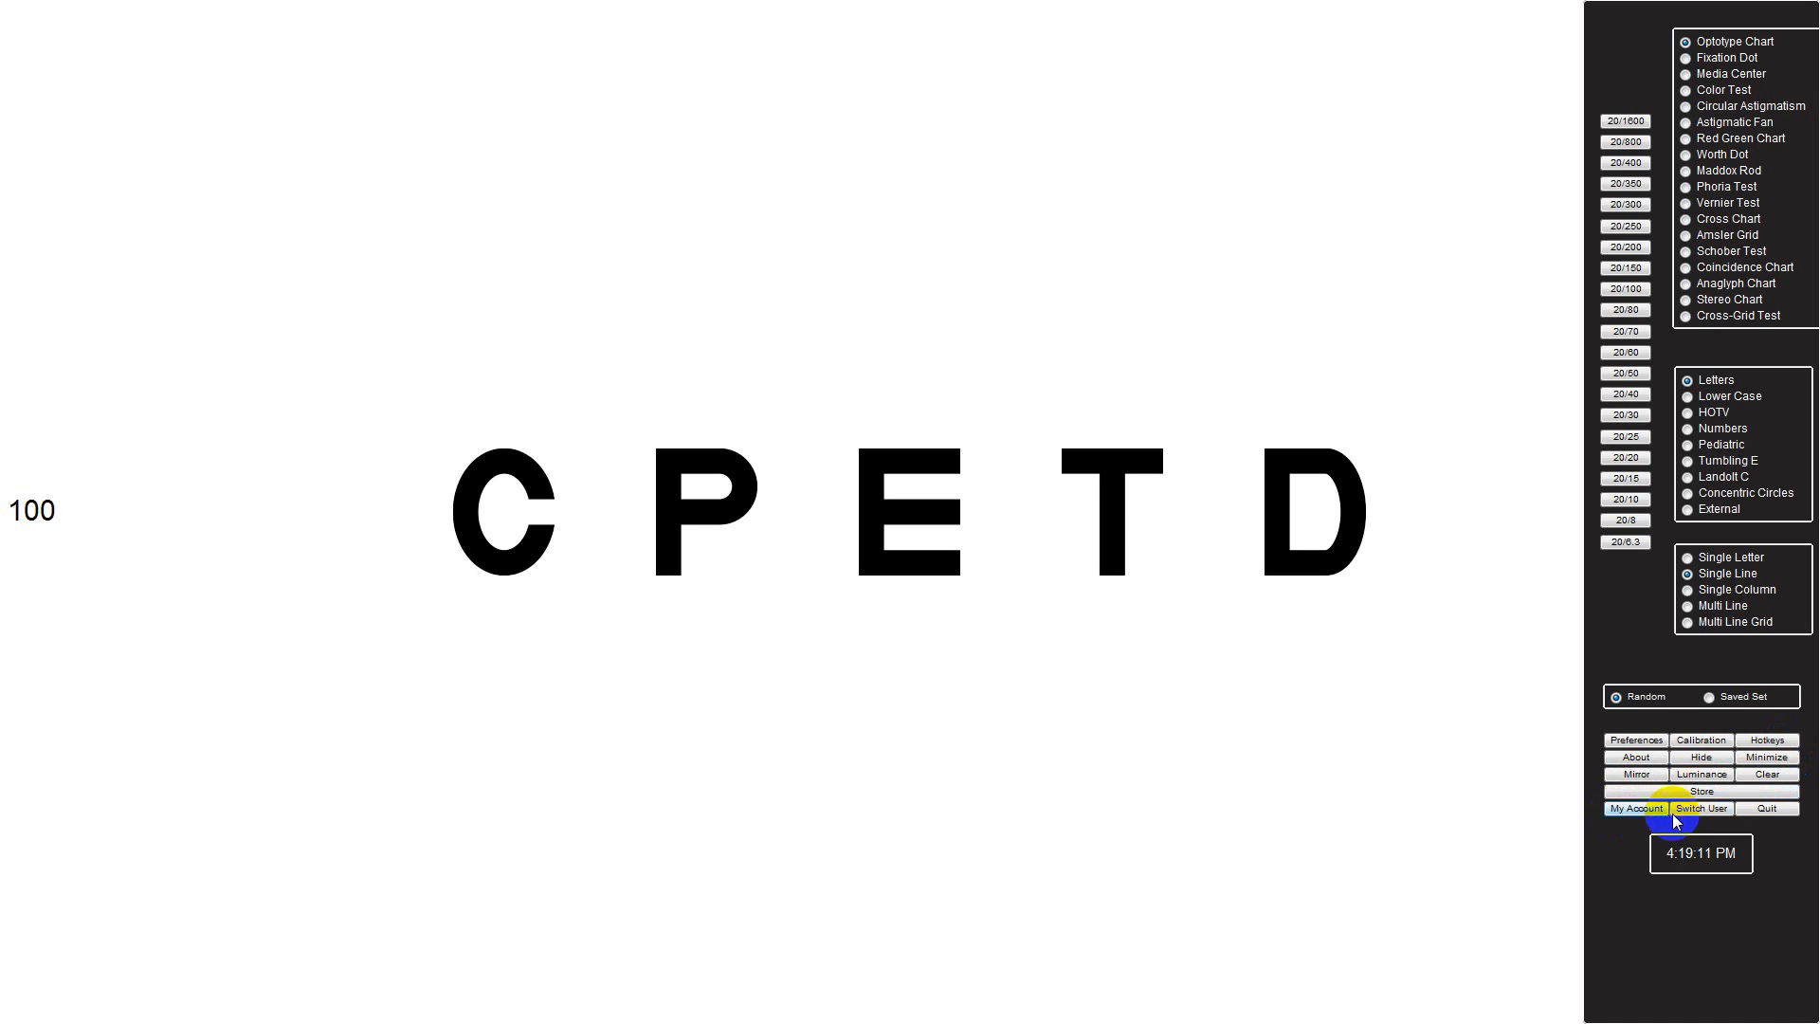
pyautogui.click(1769, 815)
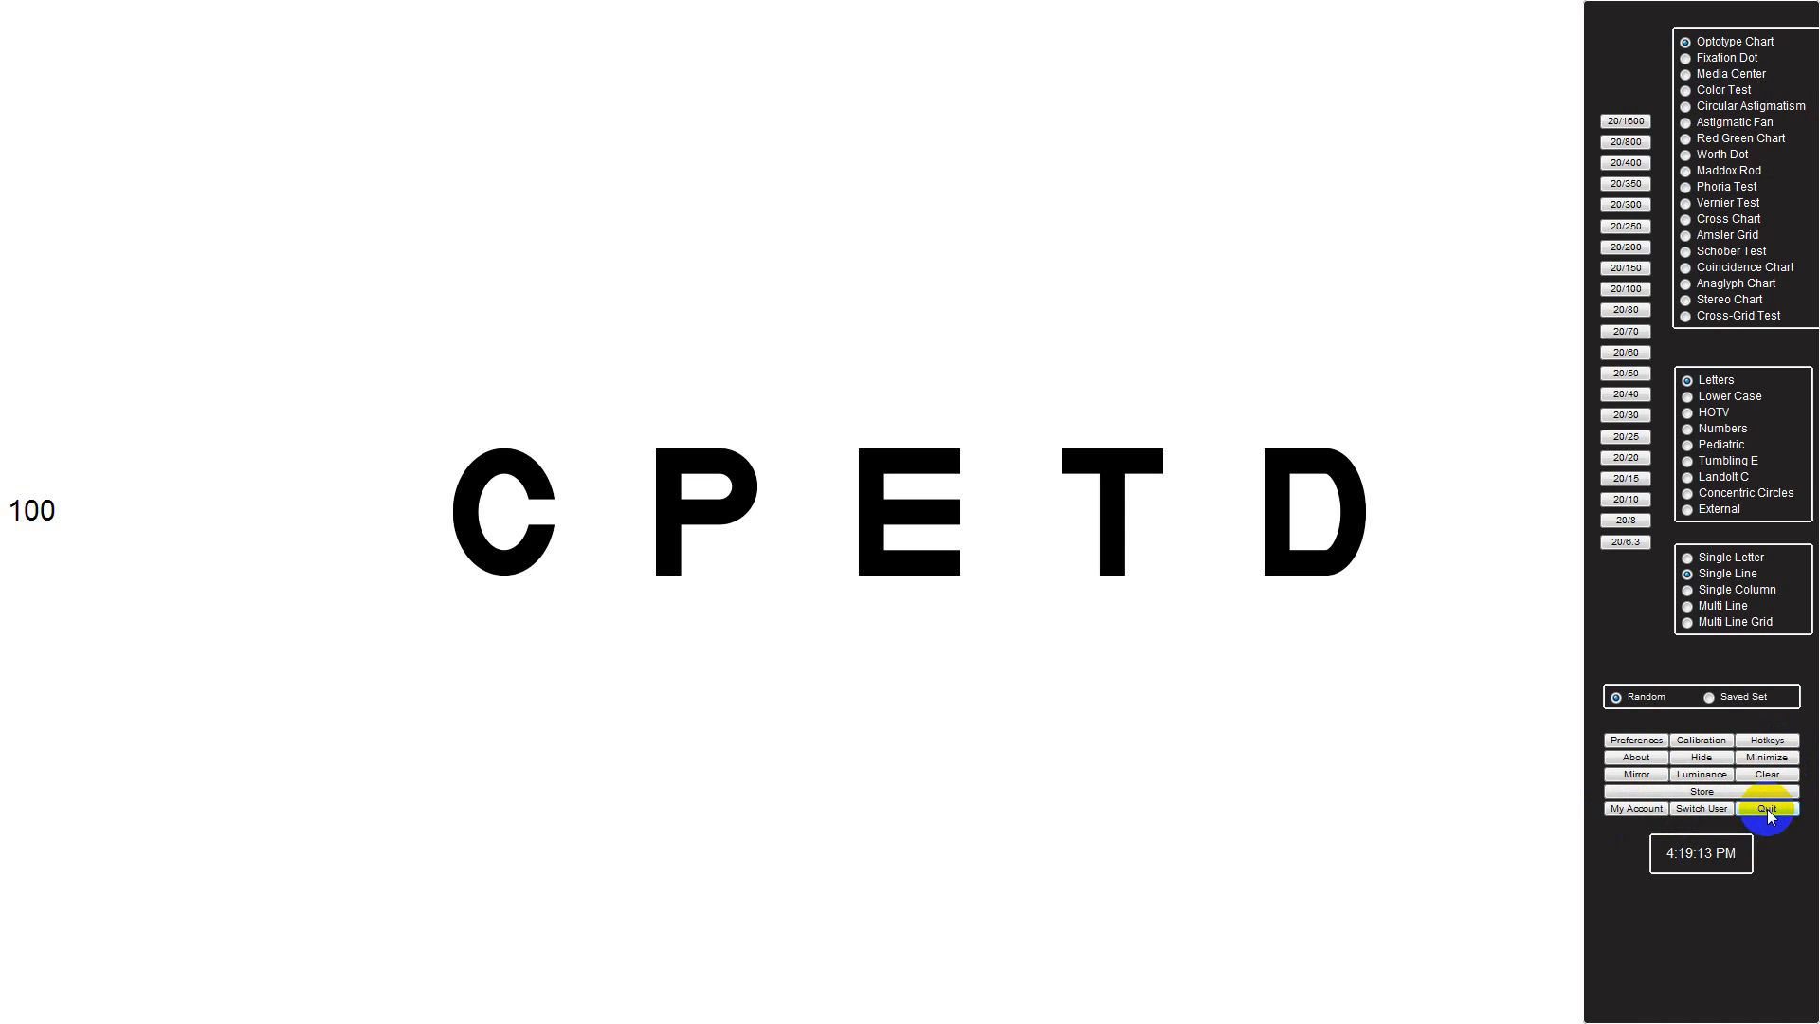
# Open the preferences to view the startup options and startup test settings, and close them.
pyautogui.click(1634, 748)
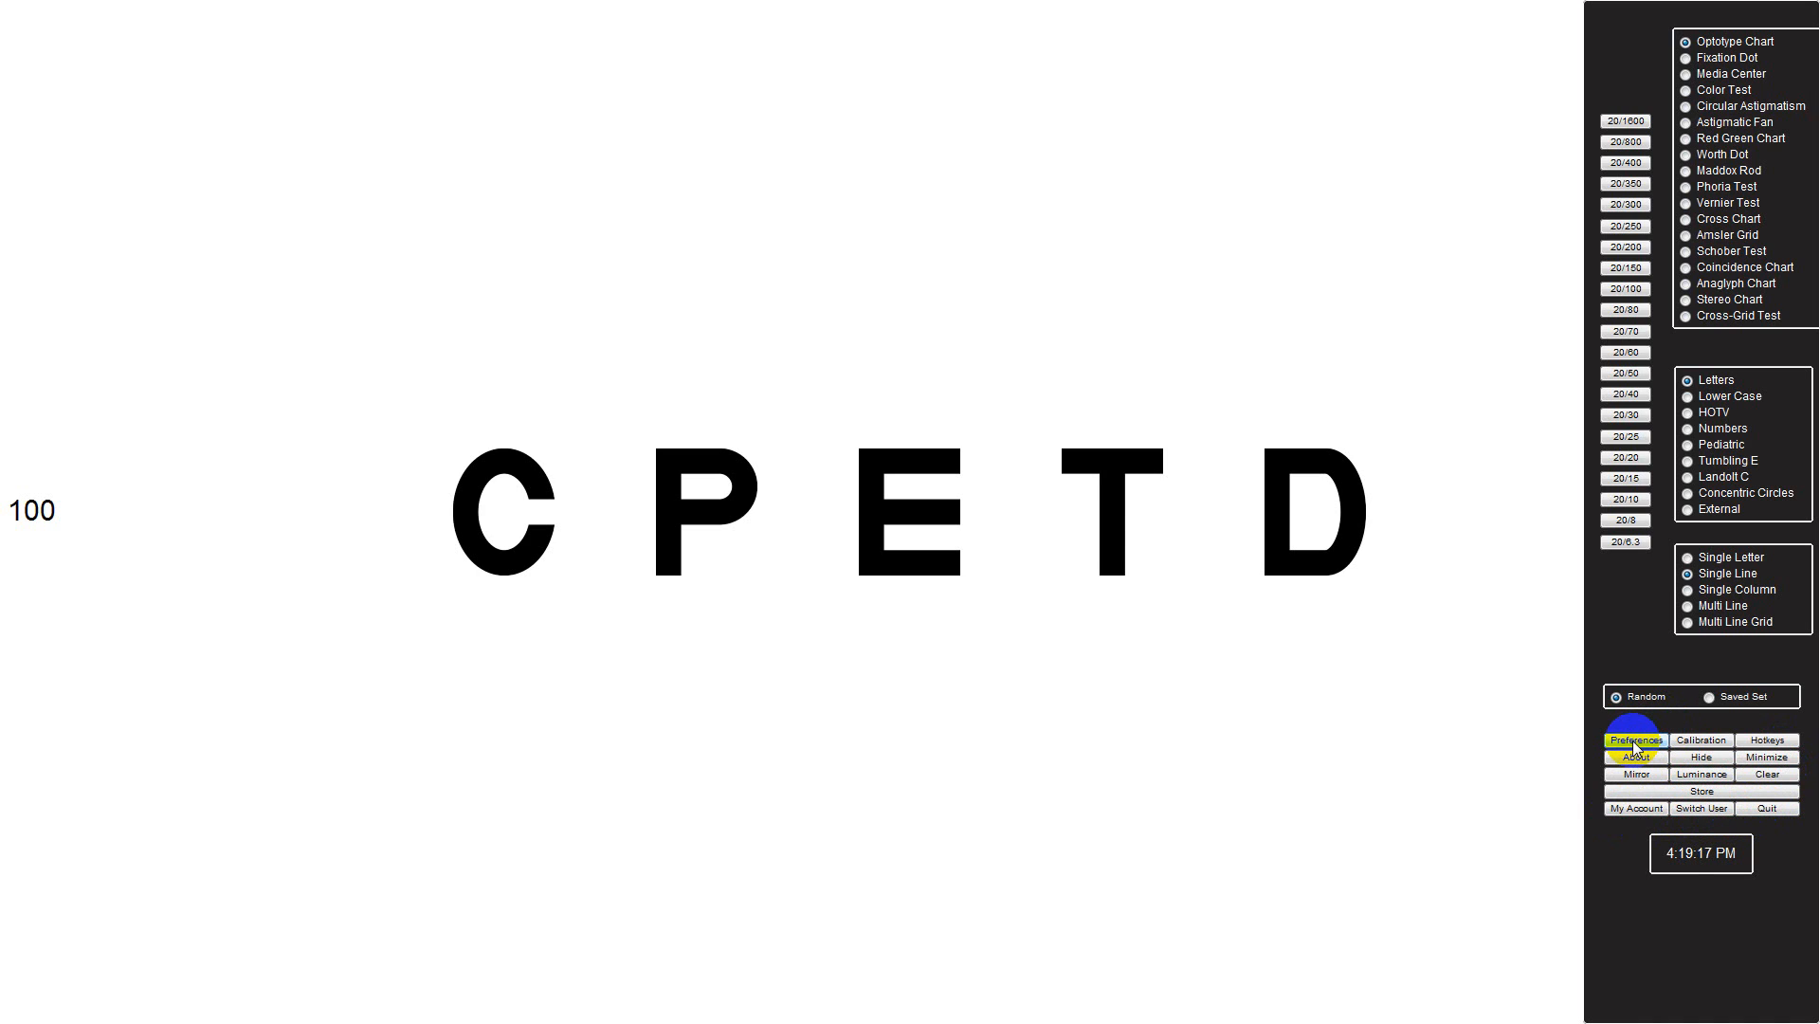
pyautogui.click(1635, 748)
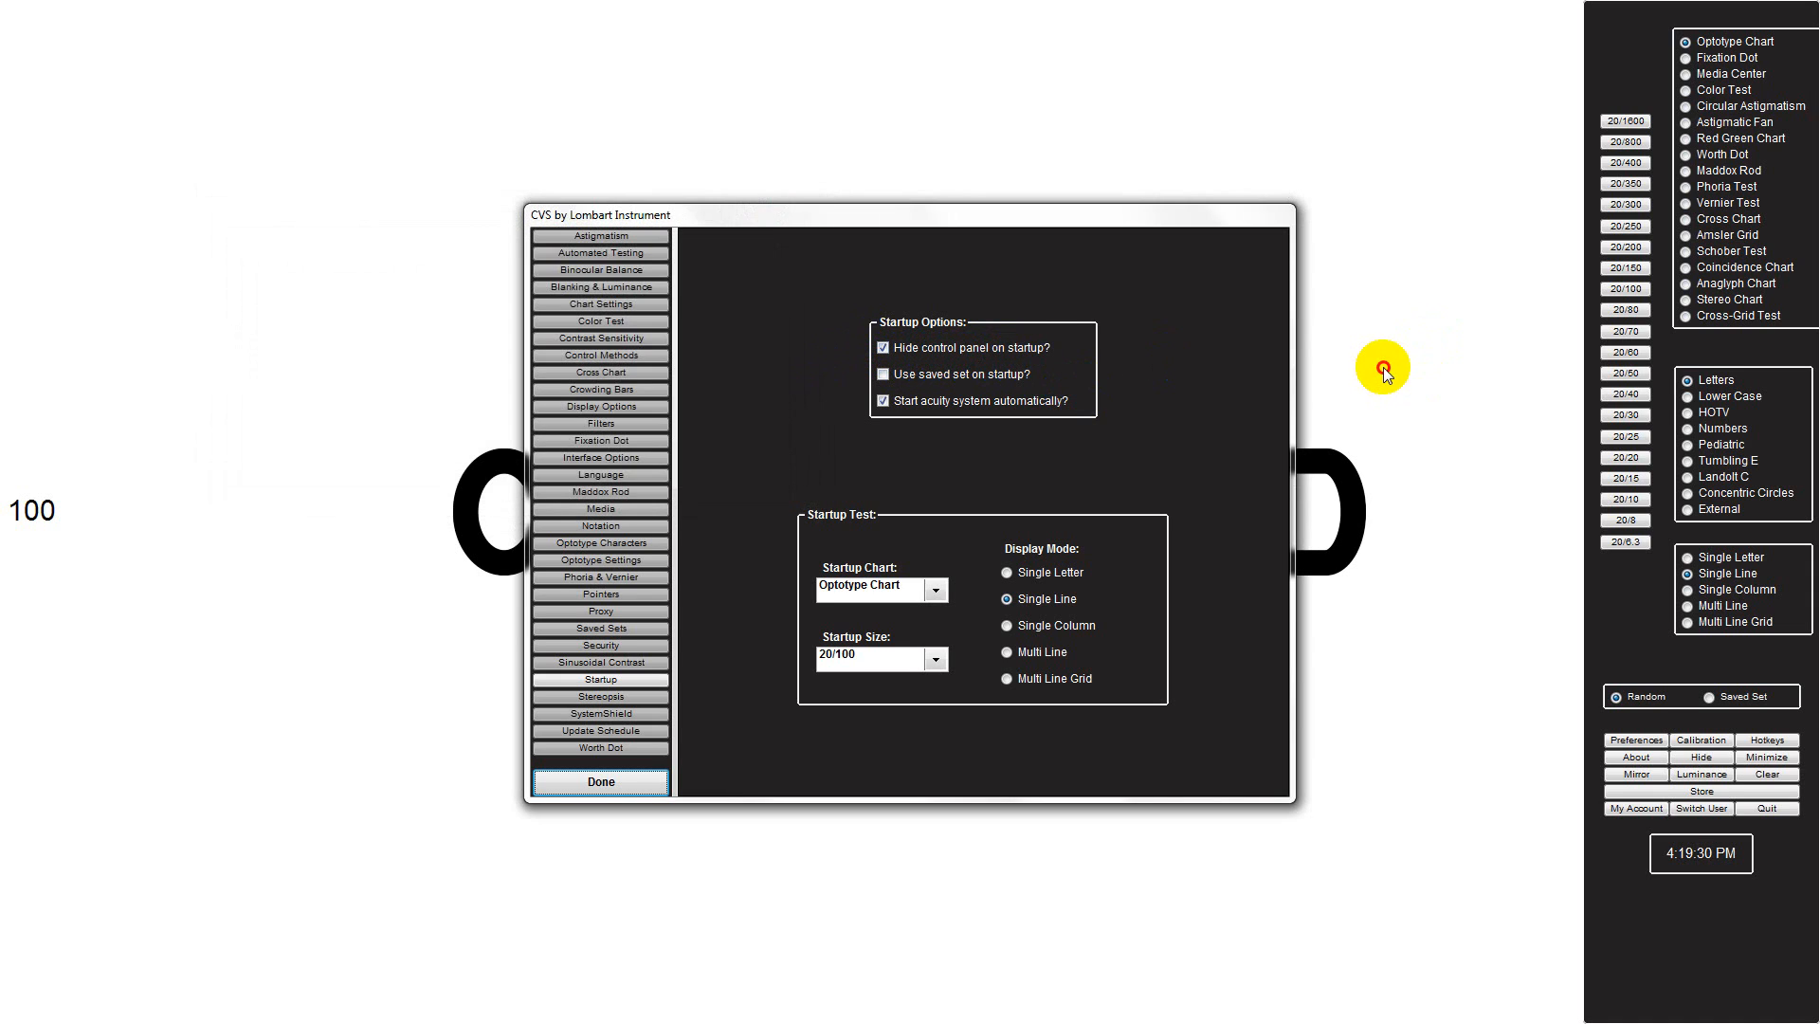
pyautogui.click(601, 781)
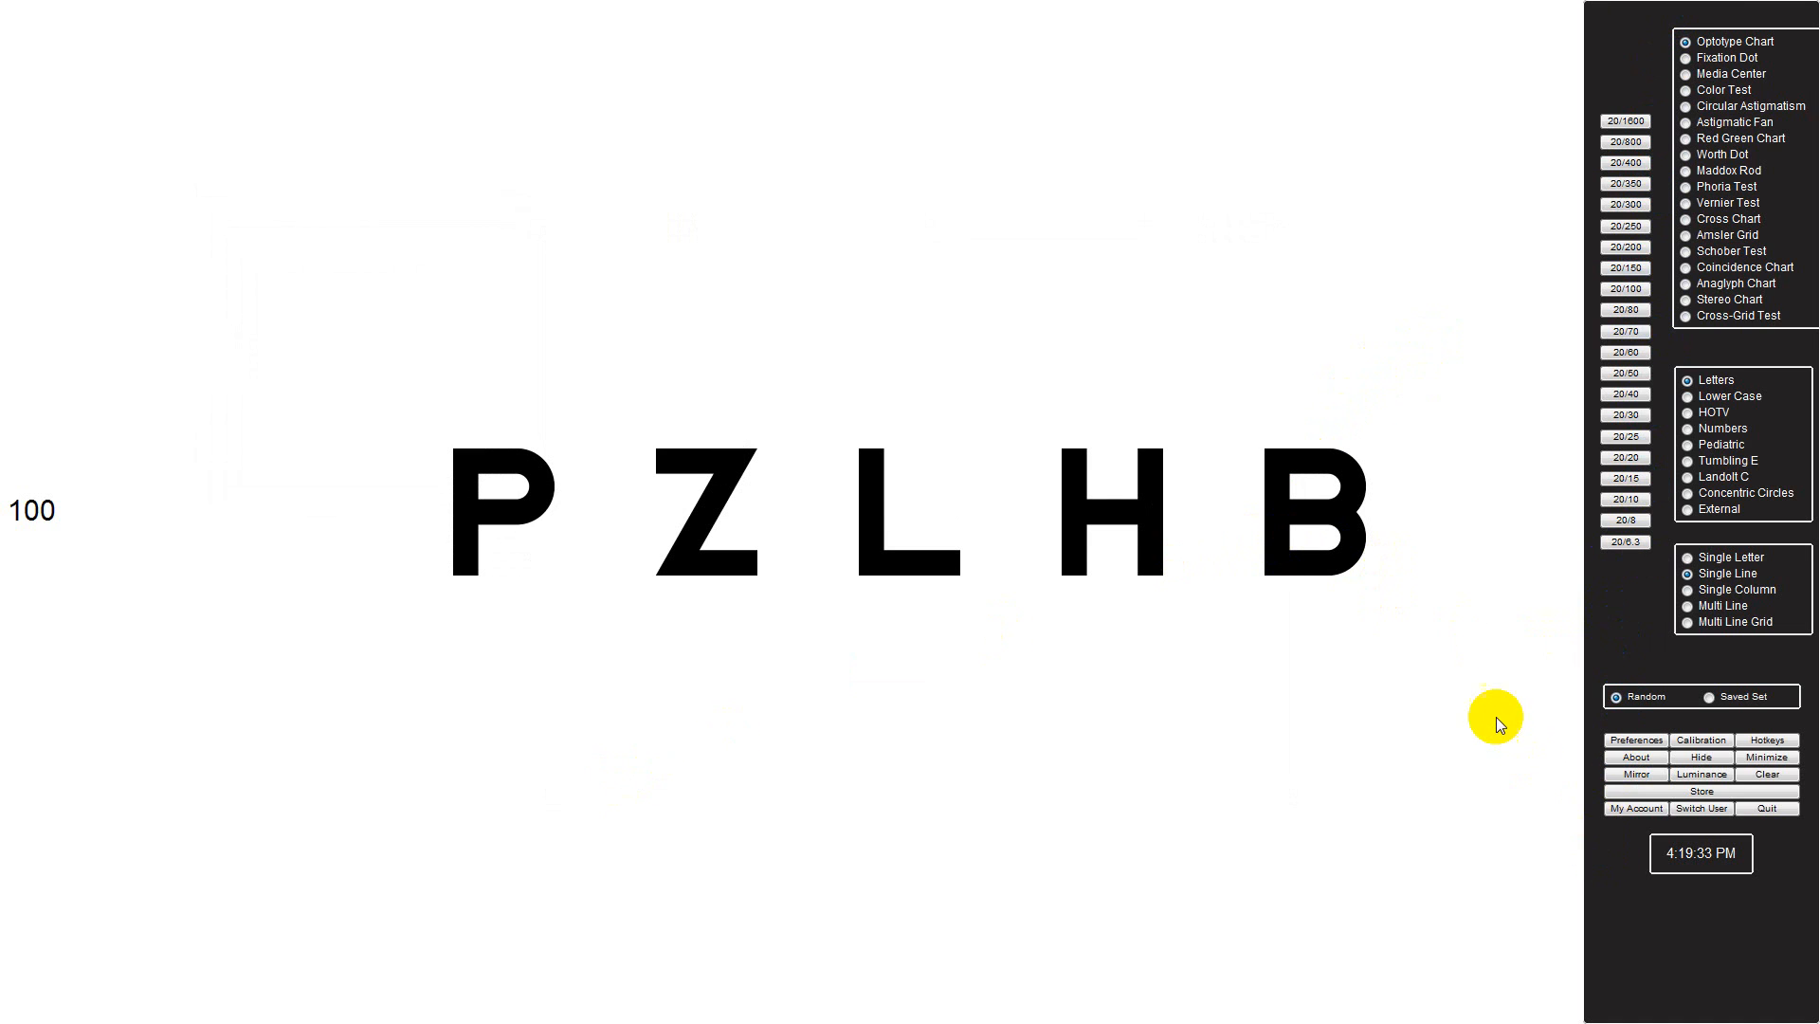
pyautogui.click(1643, 167)
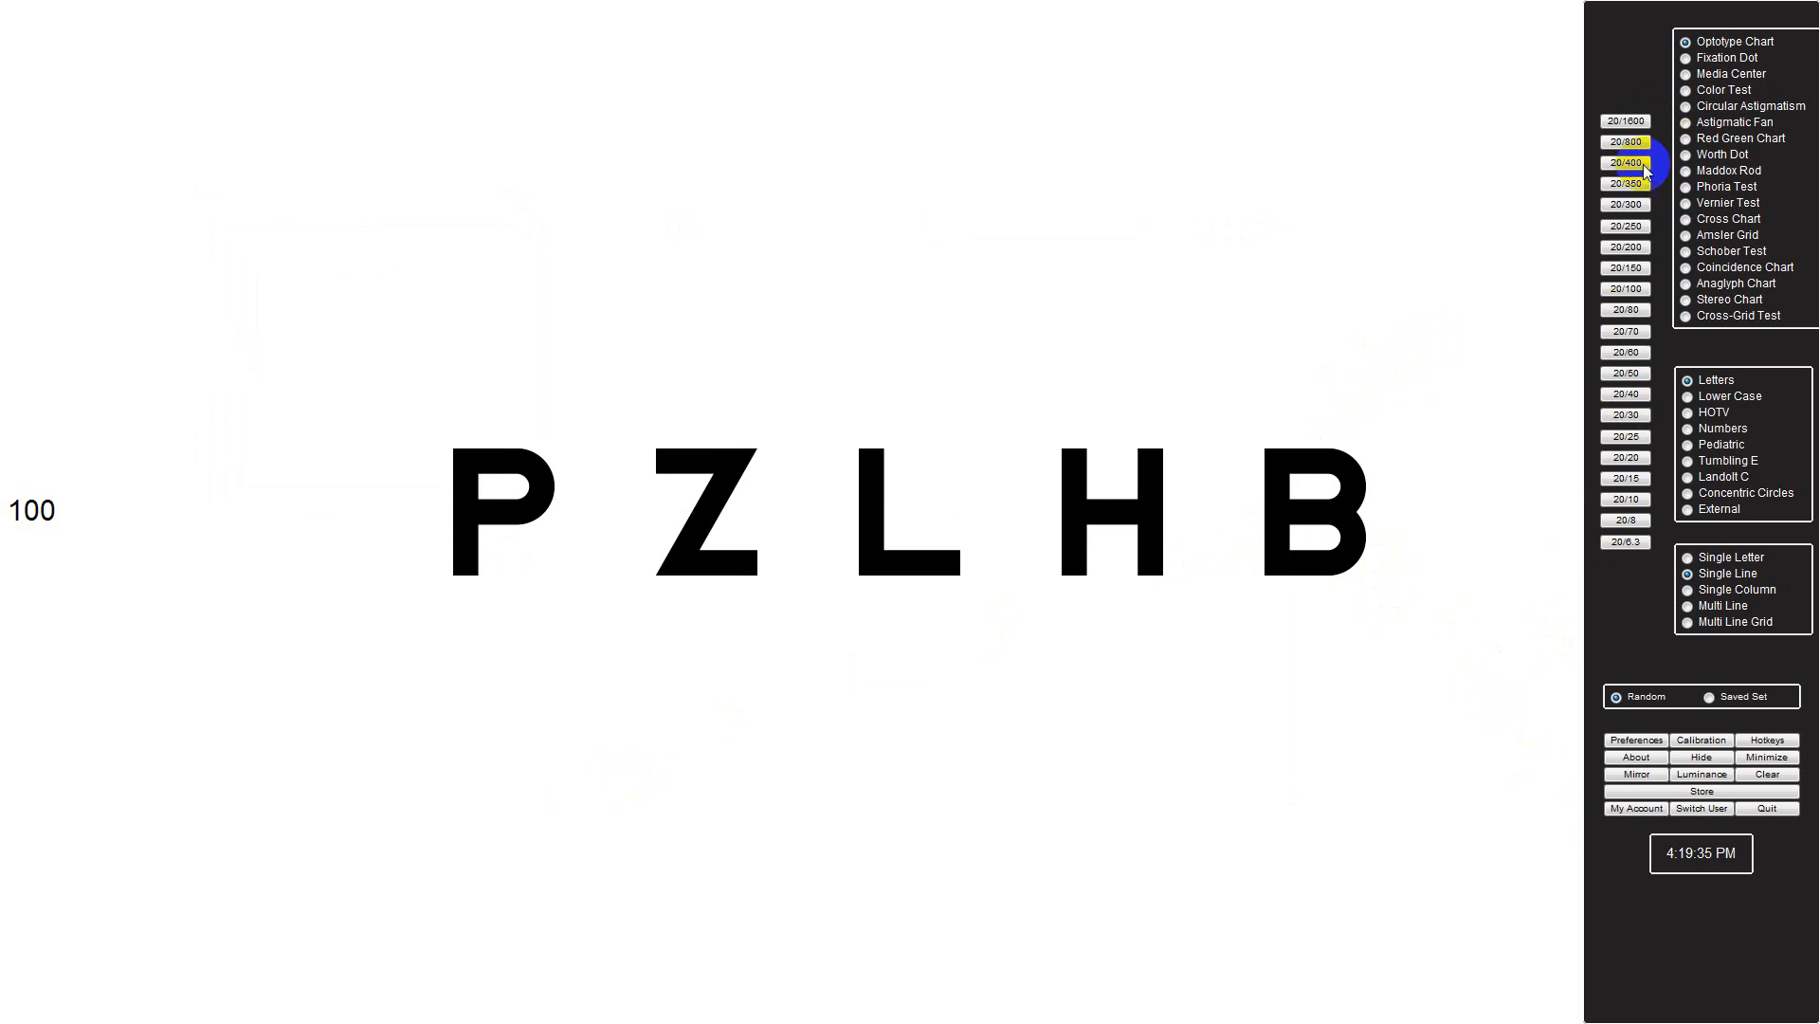
pyautogui.click(1545, 718)
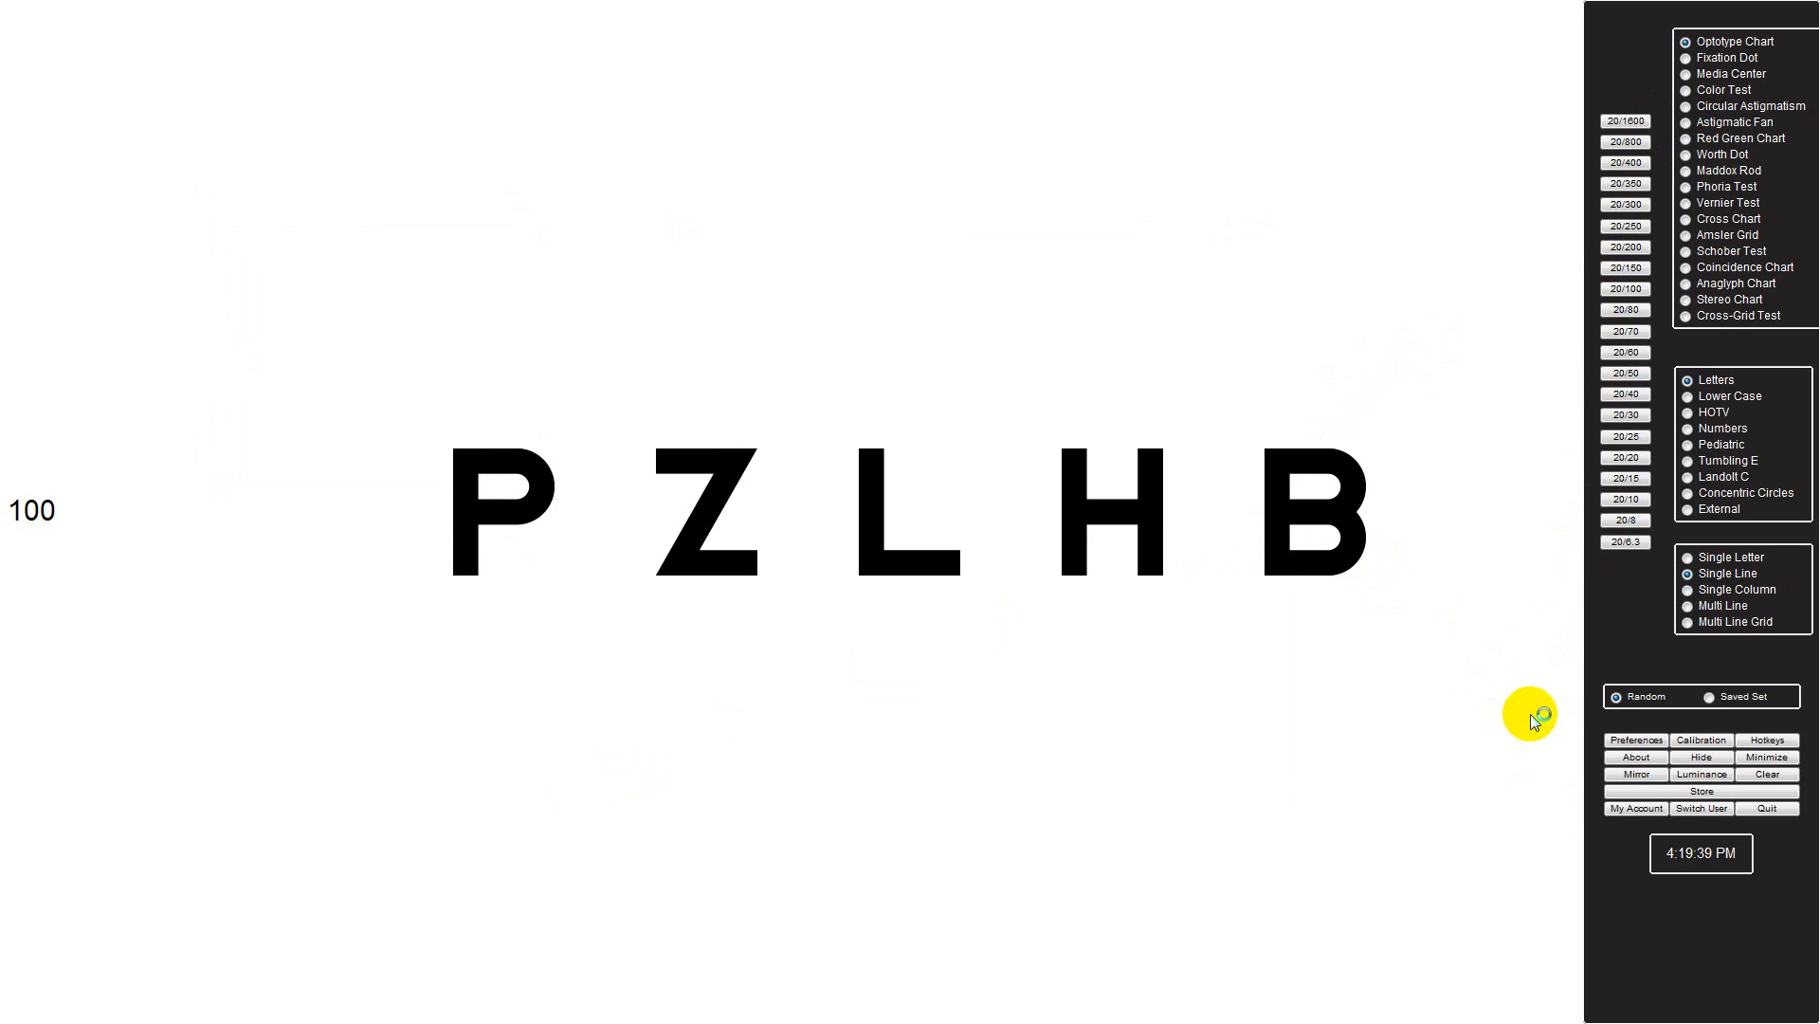
# Open the preferences and review the Astigmatism, Automated Testing and Binocular Balance settings.
pyautogui.click(1648, 739)
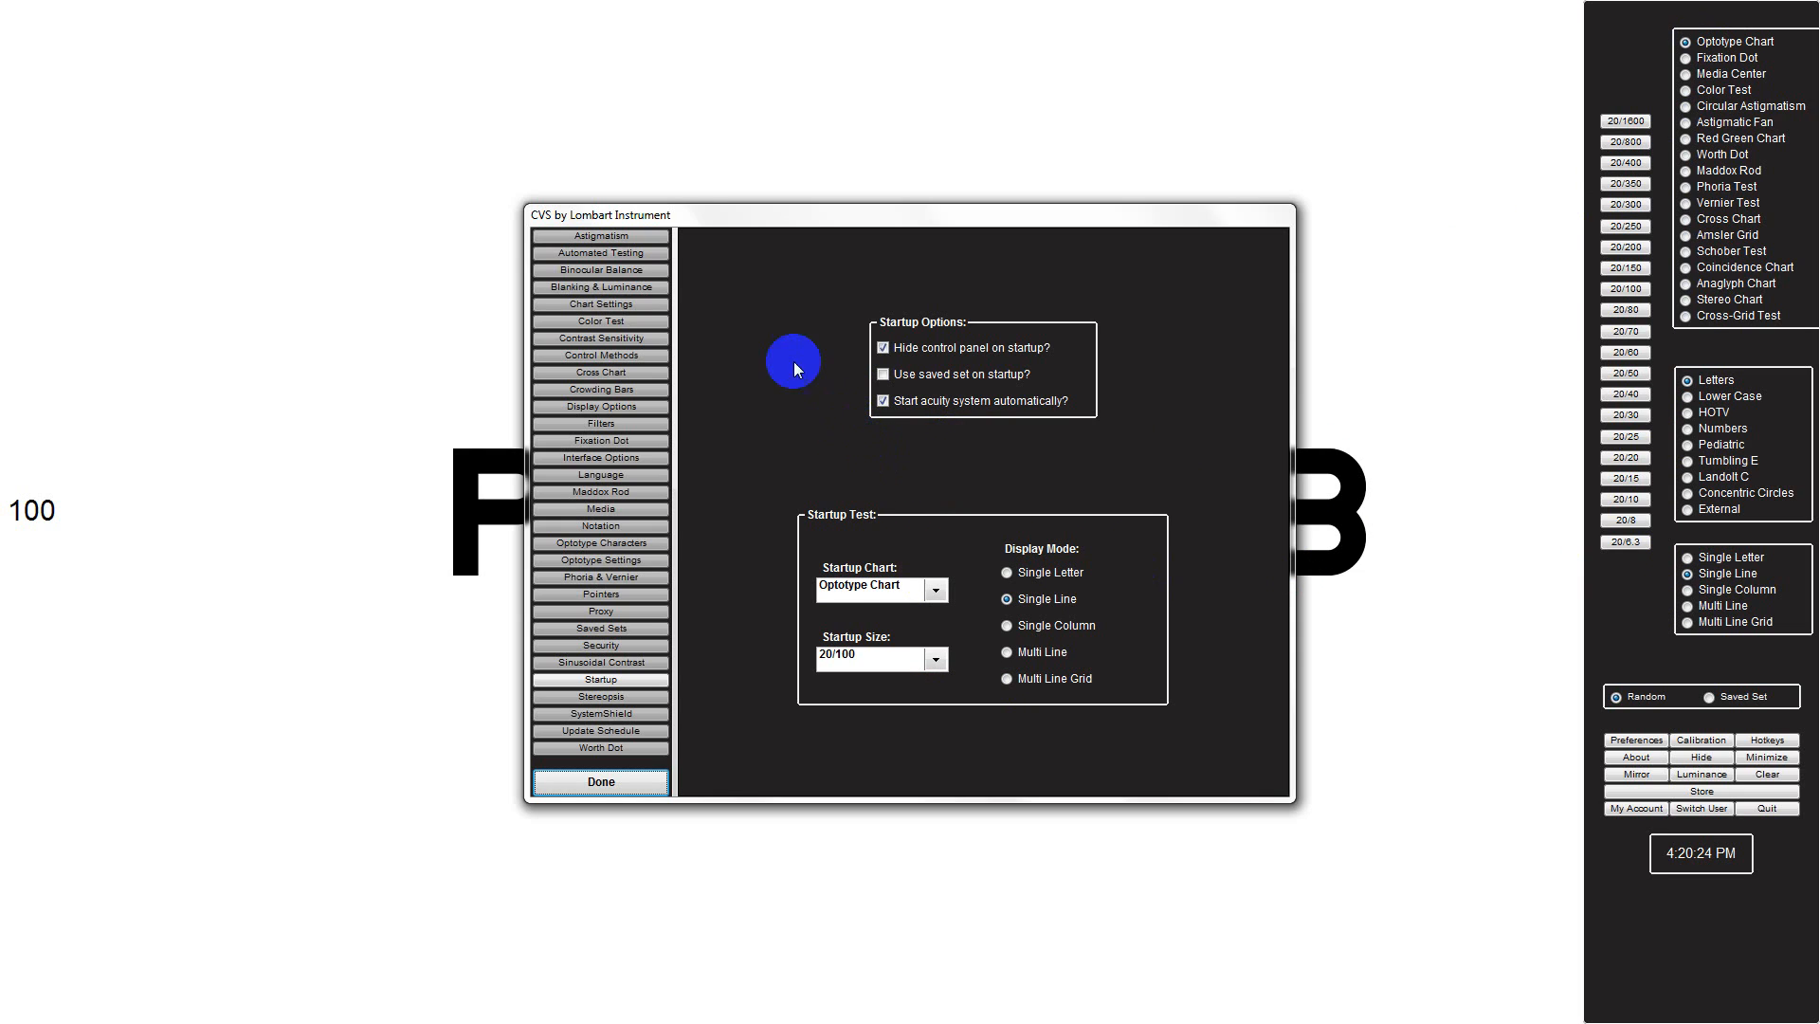
pyautogui.click(652, 238)
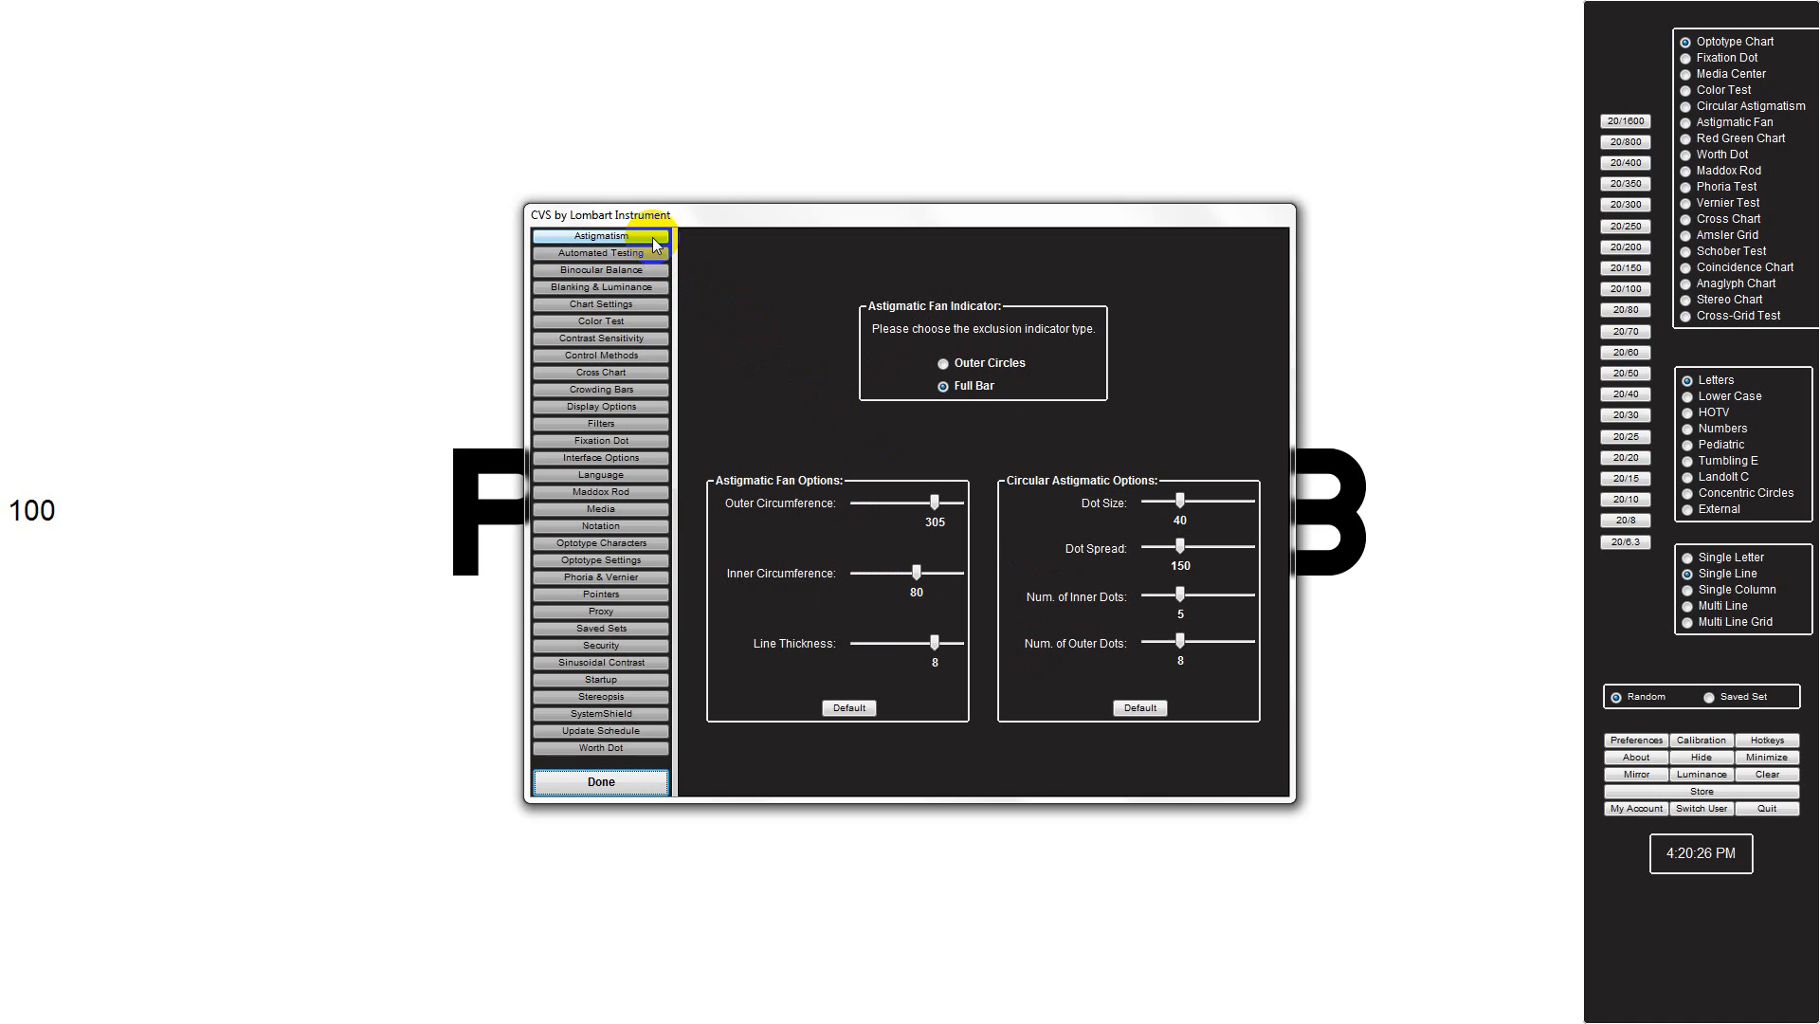
pyautogui.click(782, 296)
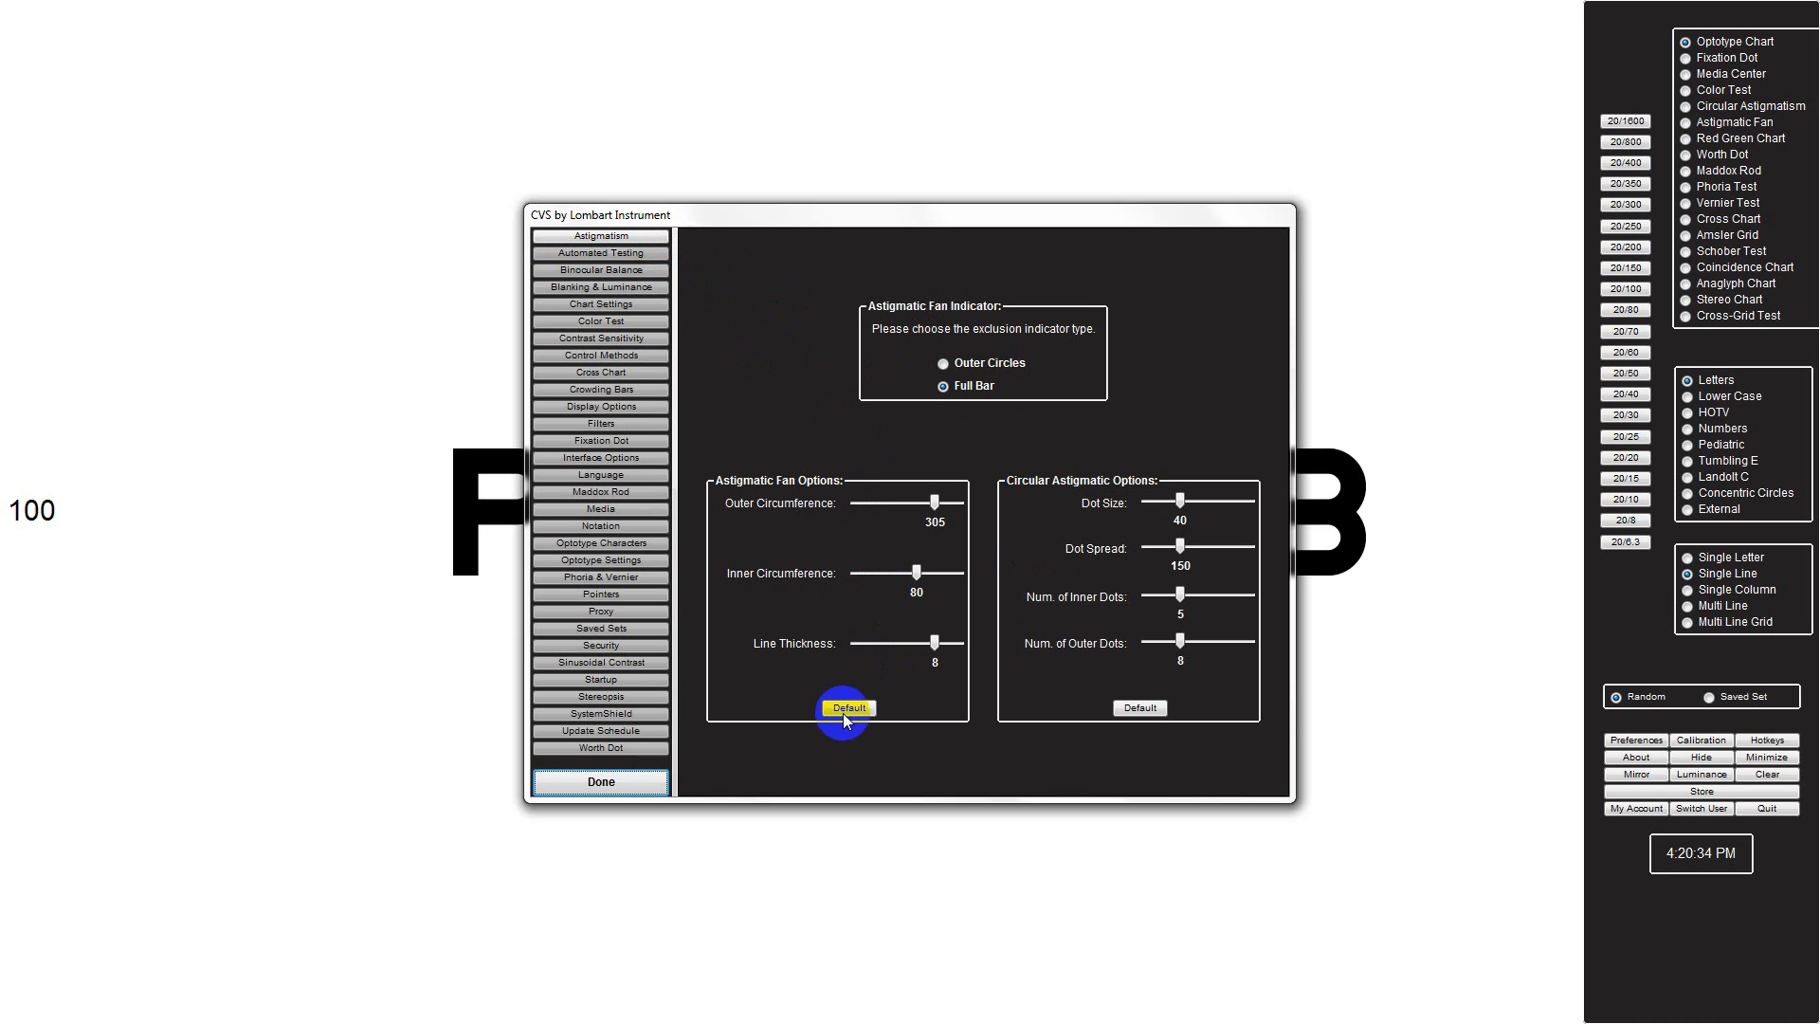
pyautogui.click(1149, 713)
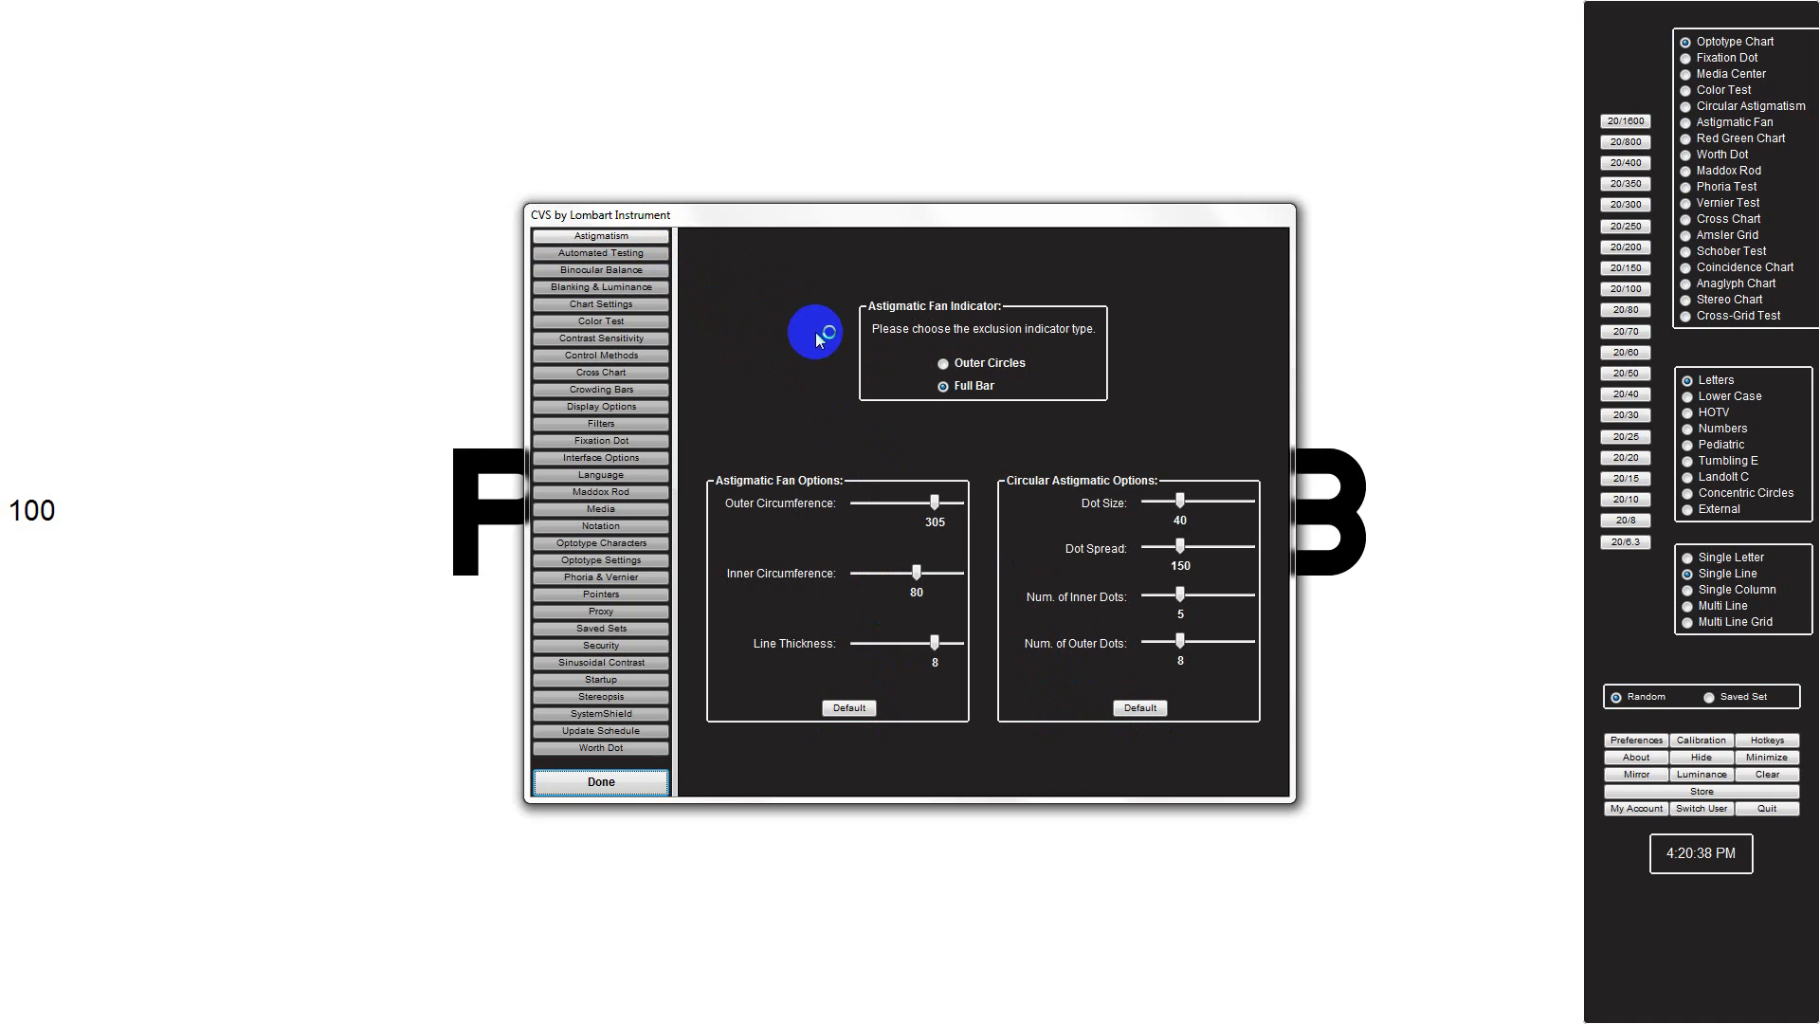
pyautogui.click(660, 253)
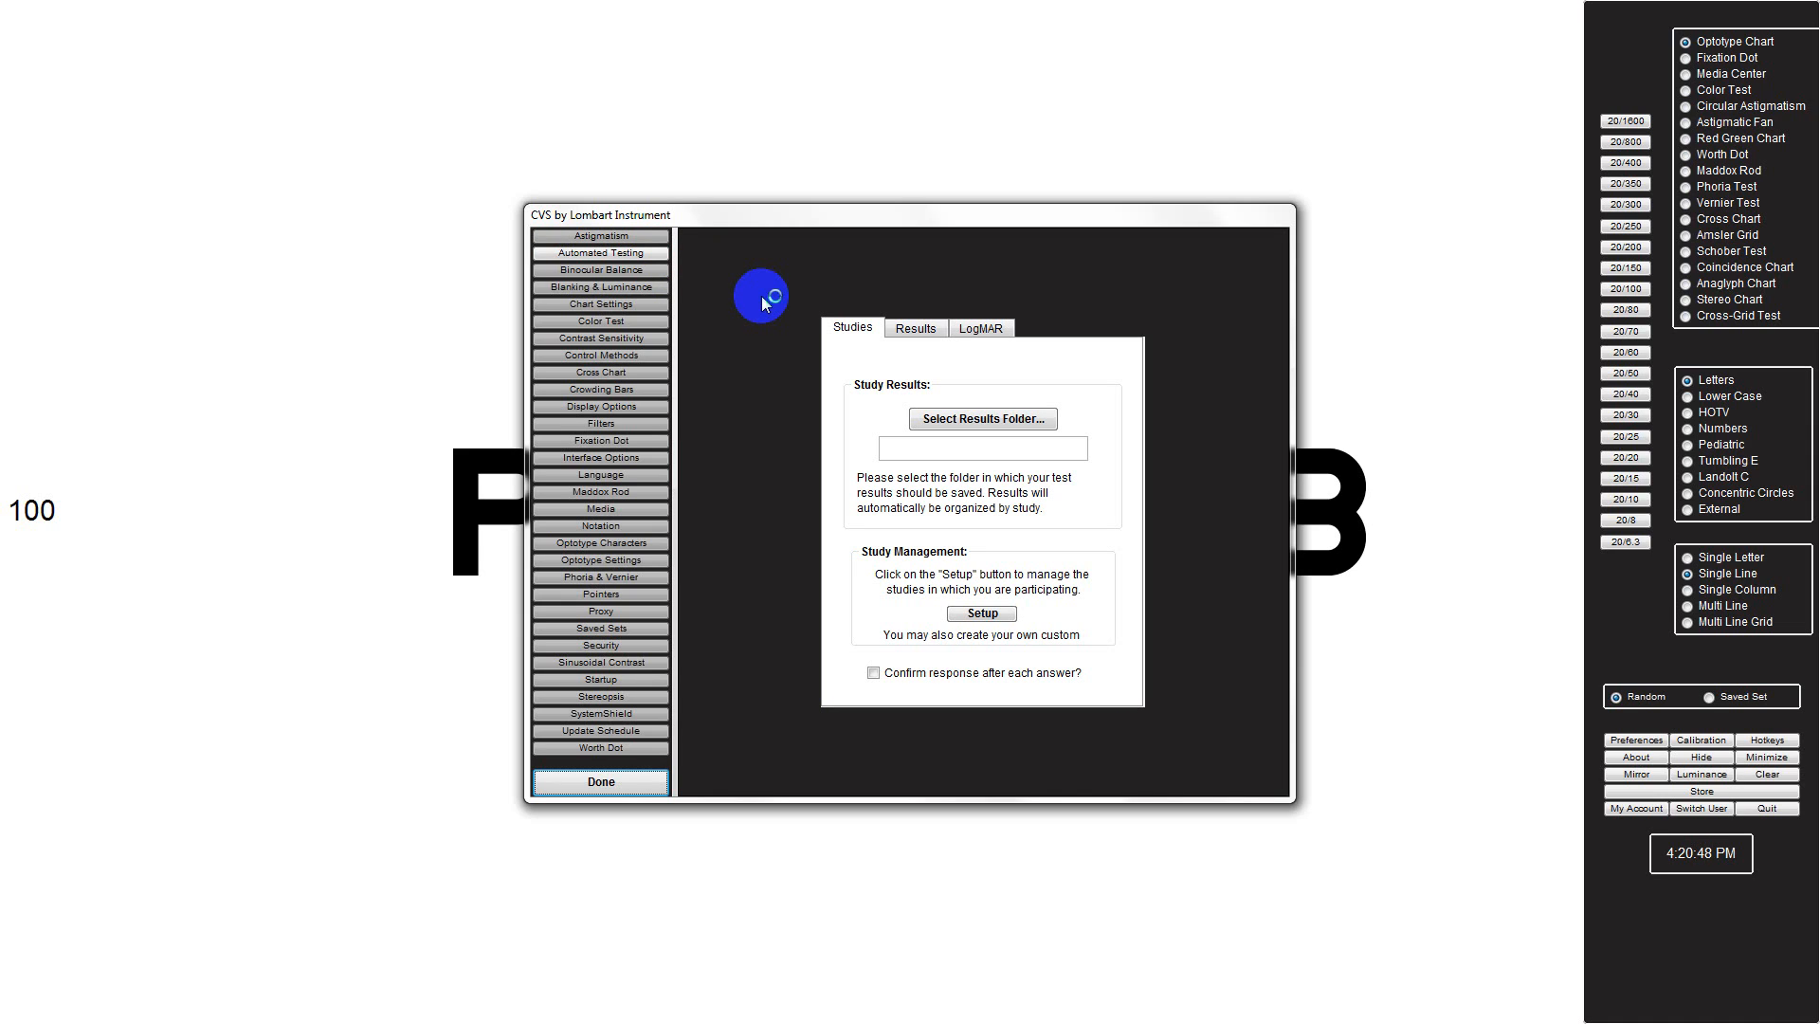
pyautogui.click(650, 270)
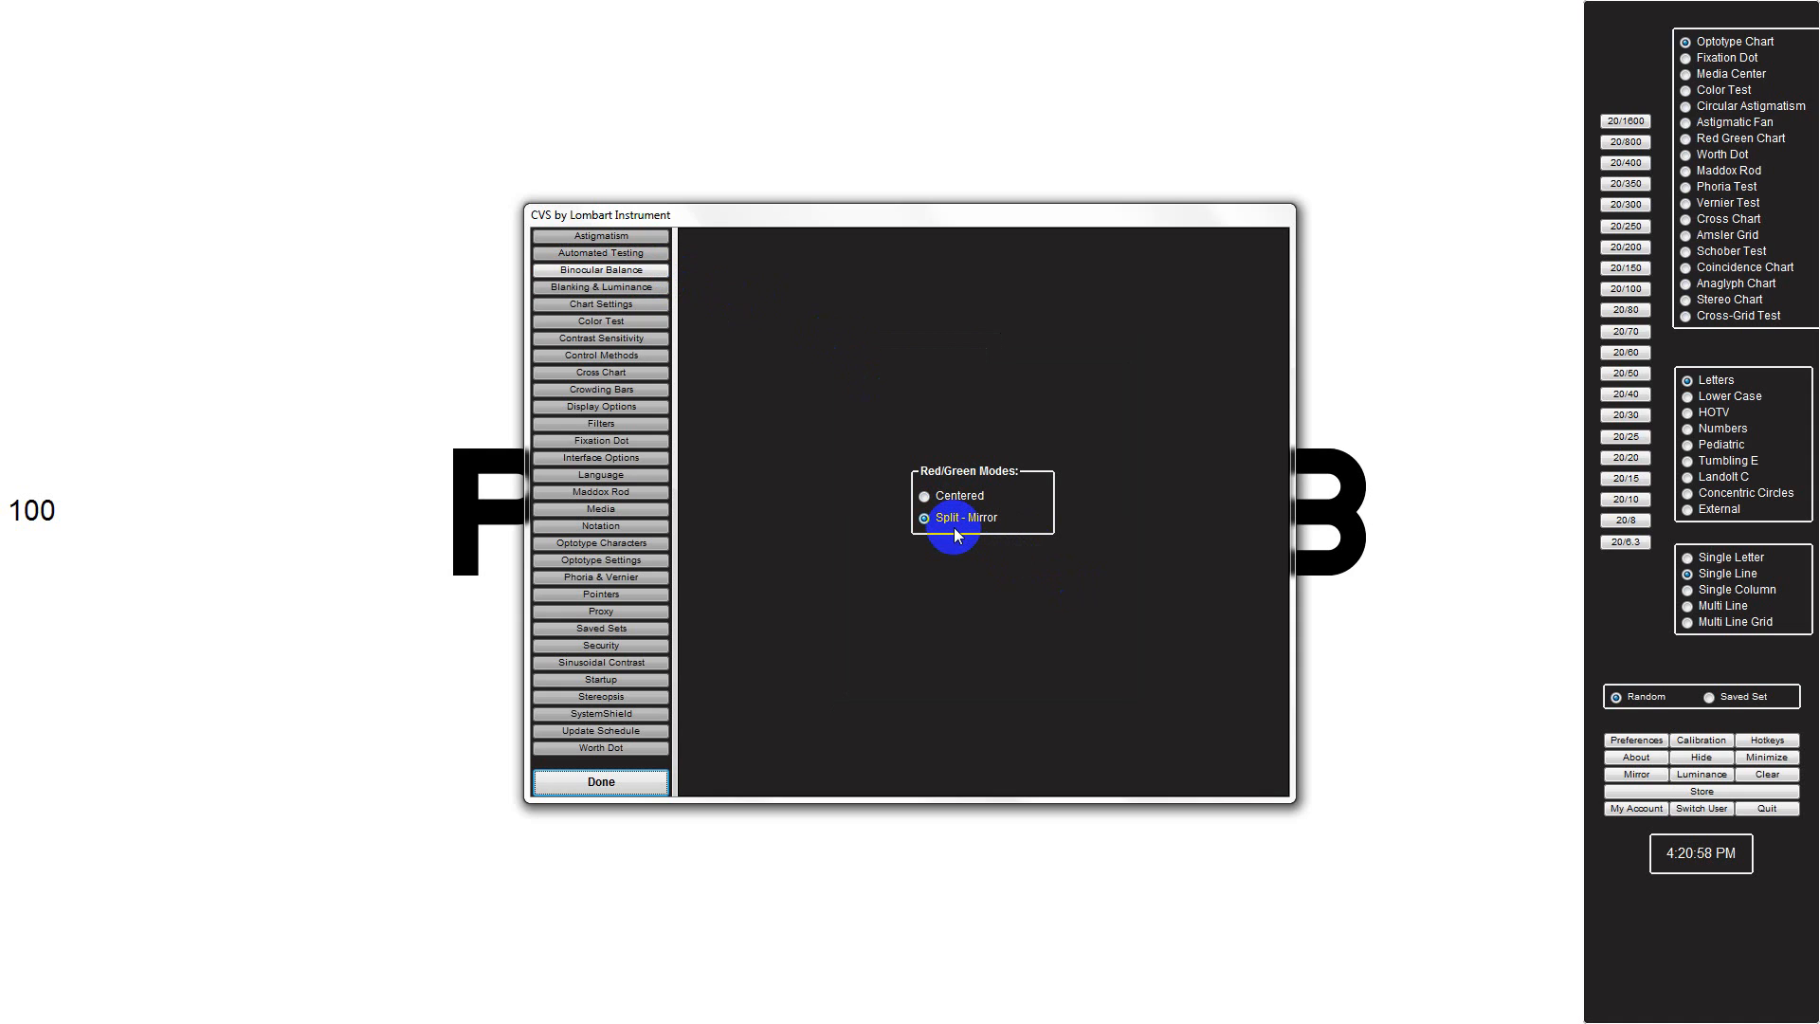
# Review the three luminance values and the blanking mode in the Blanking & Luminance preferences.
pyautogui.click(627, 288)
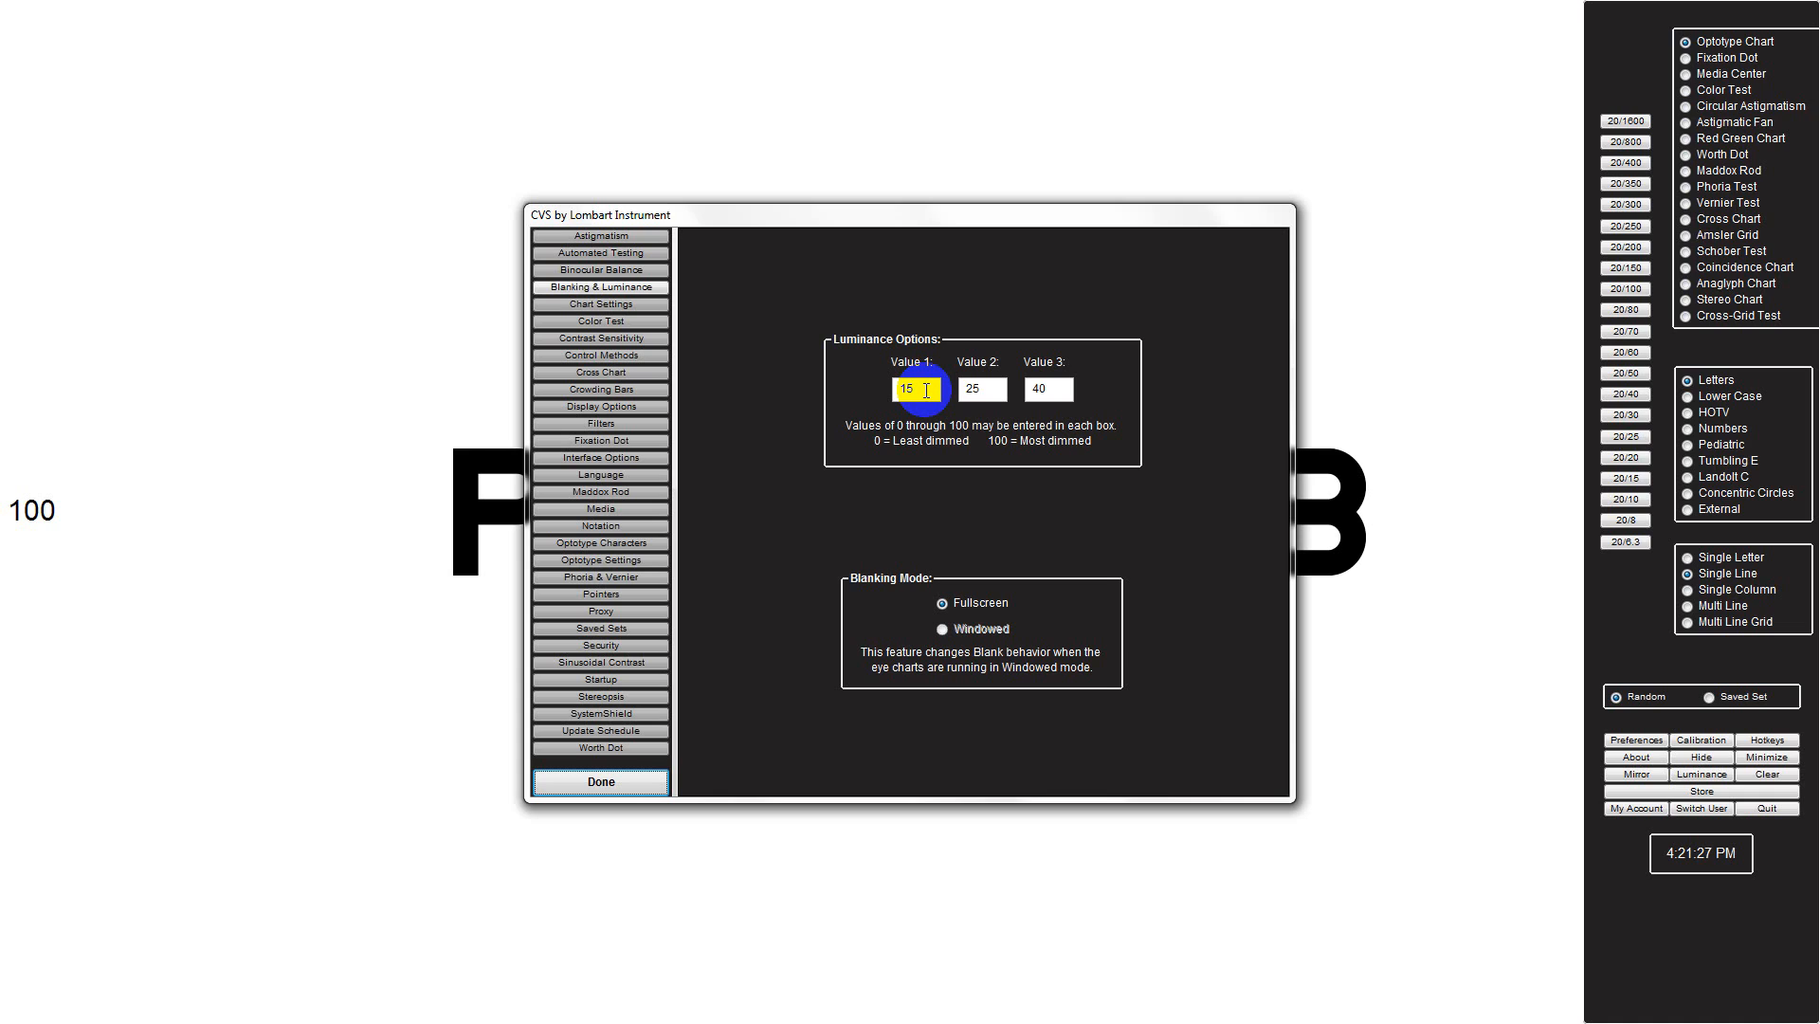
pyautogui.click(891, 559)
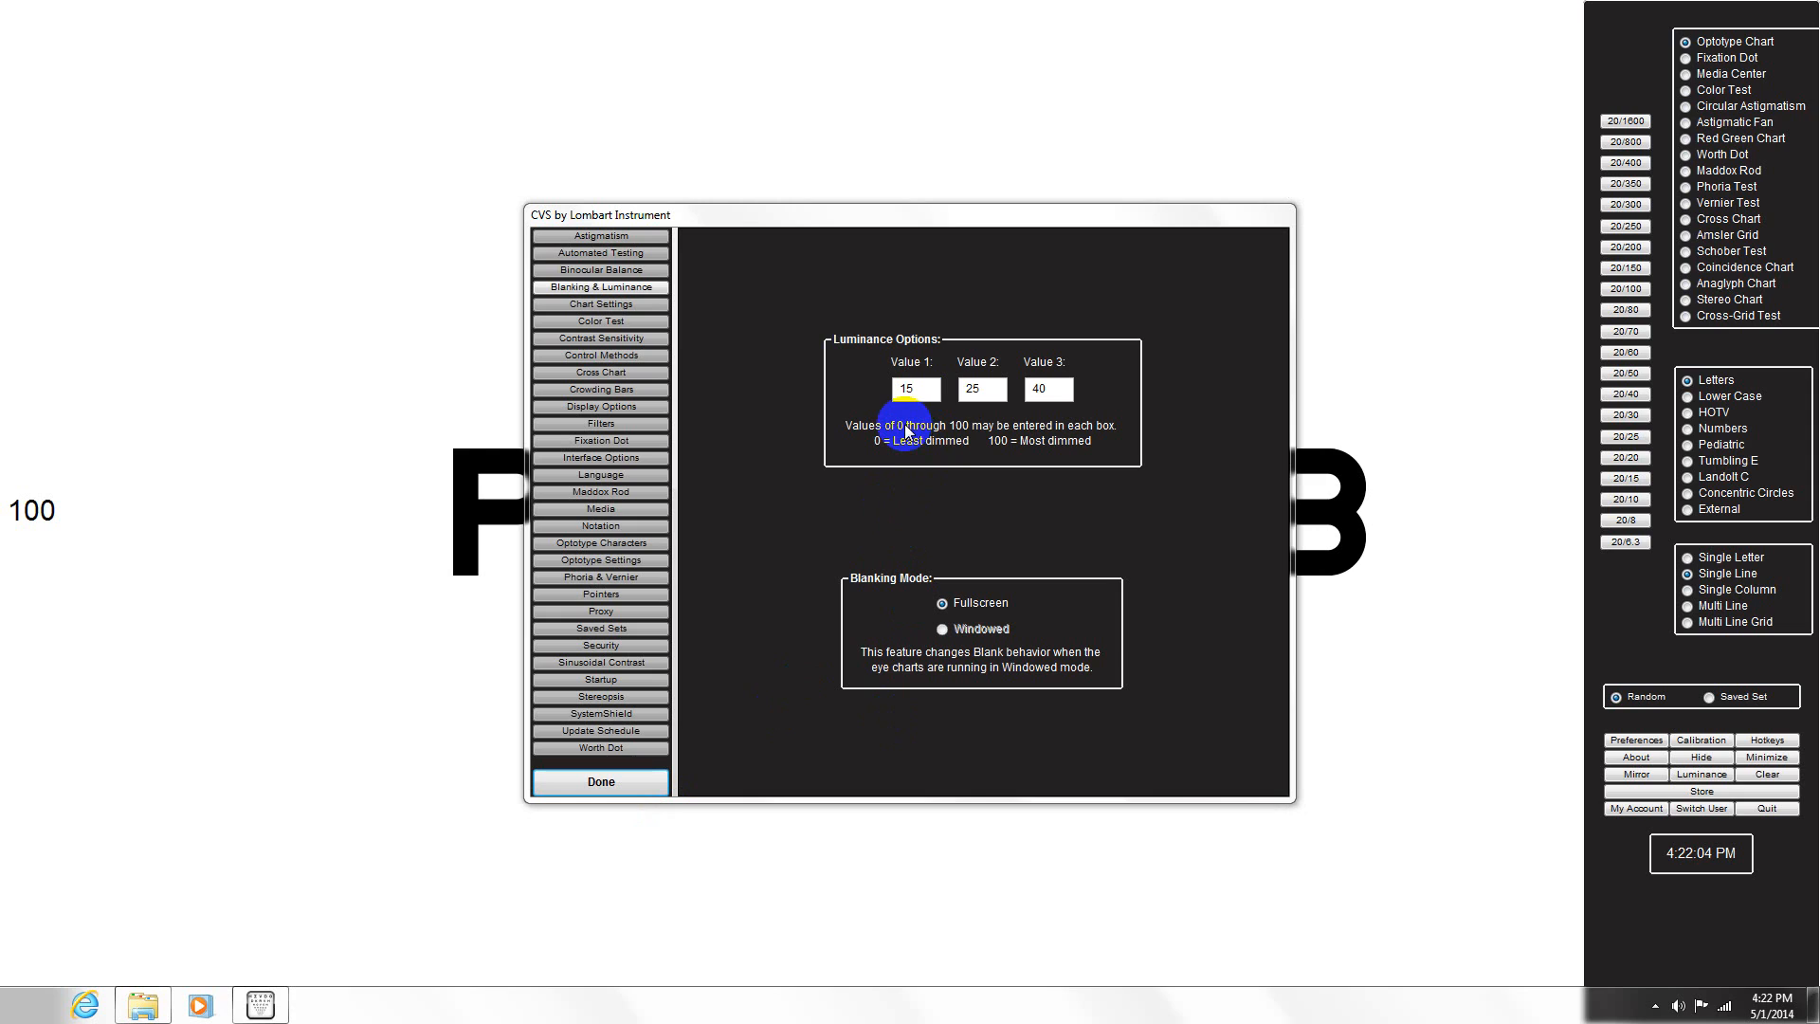
pyautogui.click(922, 389)
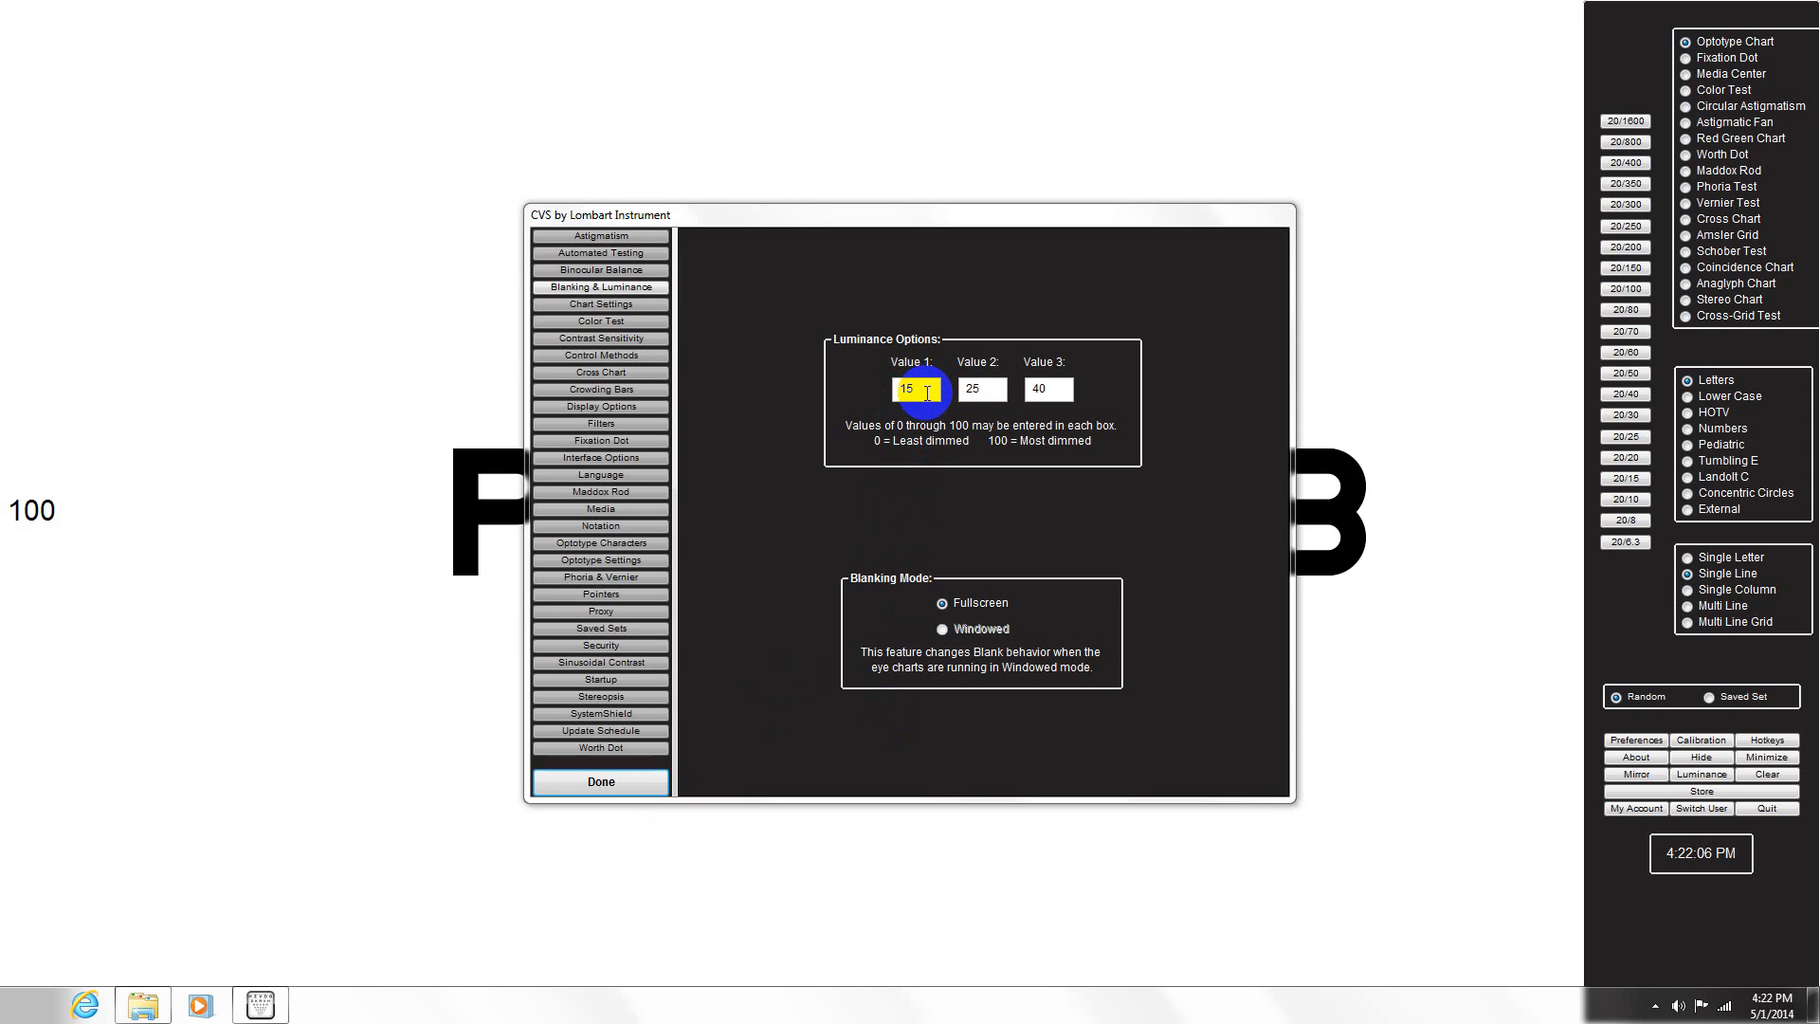
pyautogui.click(978, 391)
pyautogui.click(1057, 391)
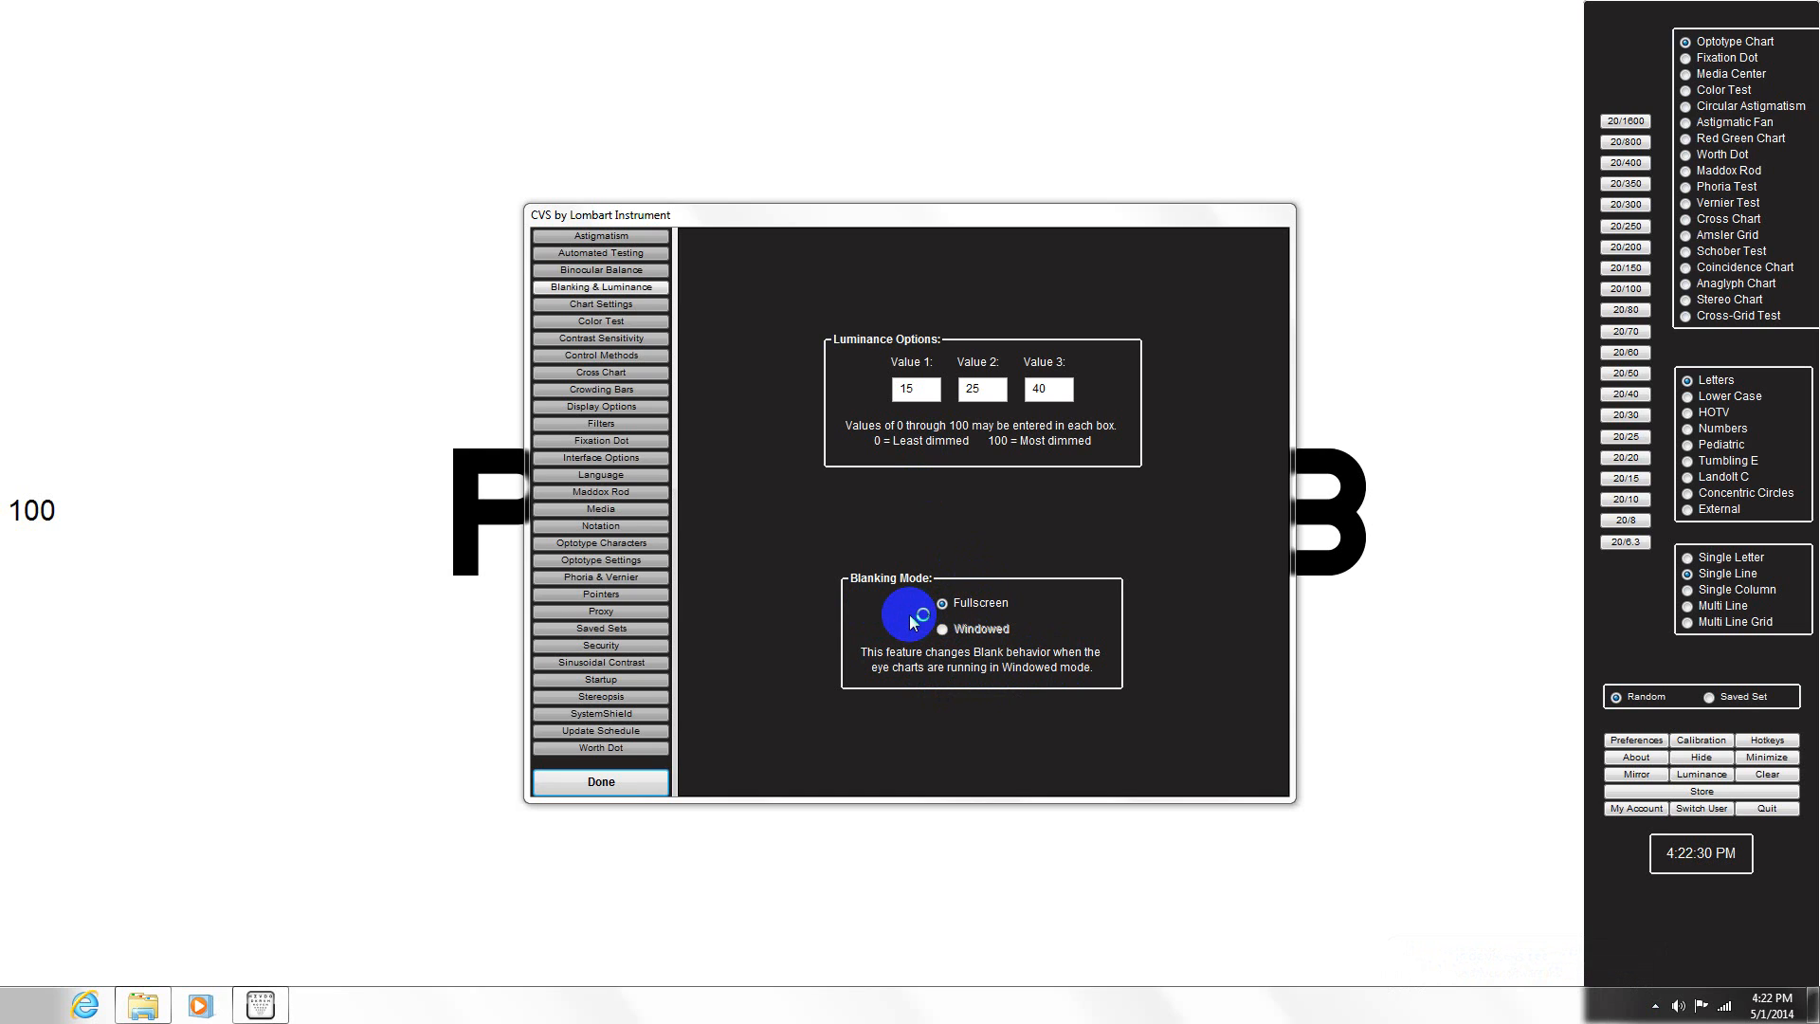
# Review the optotype spacing, line, character and timer options in Chart Settings and the plate height in the Color Test preferences.
pyautogui.click(647, 304)
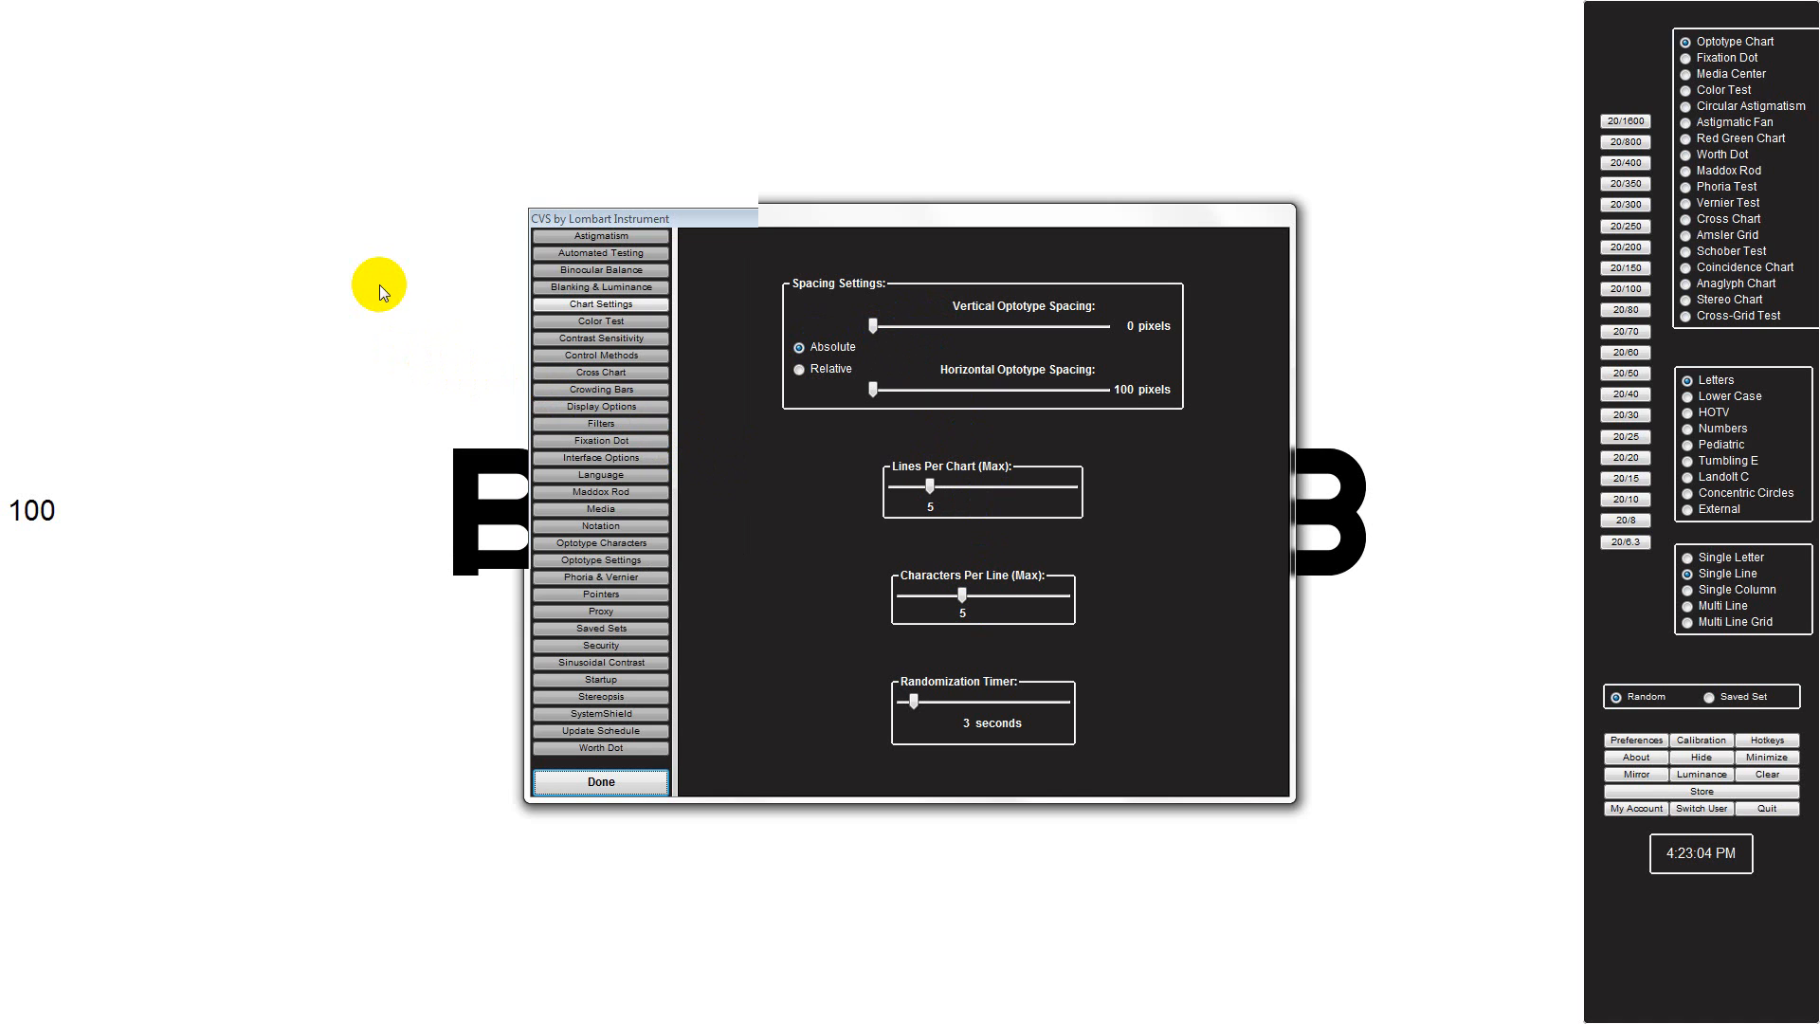
pyautogui.click(759, 512)
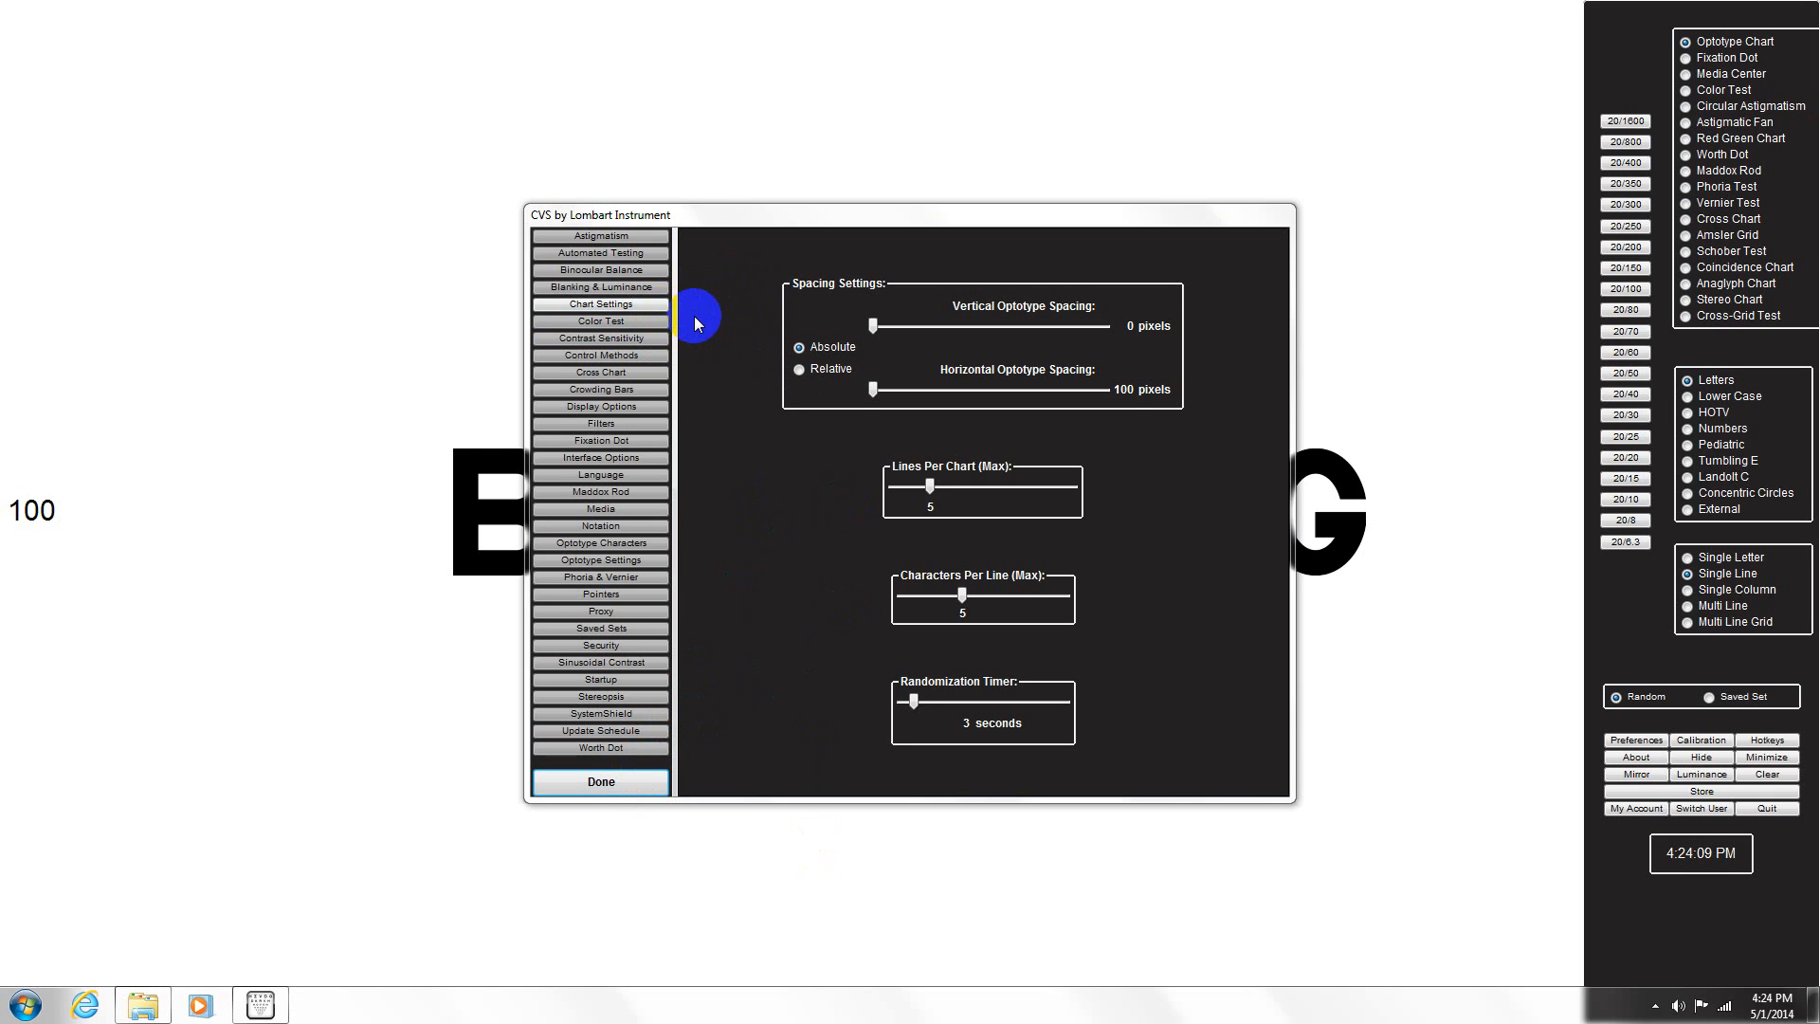
pyautogui.click(652, 323)
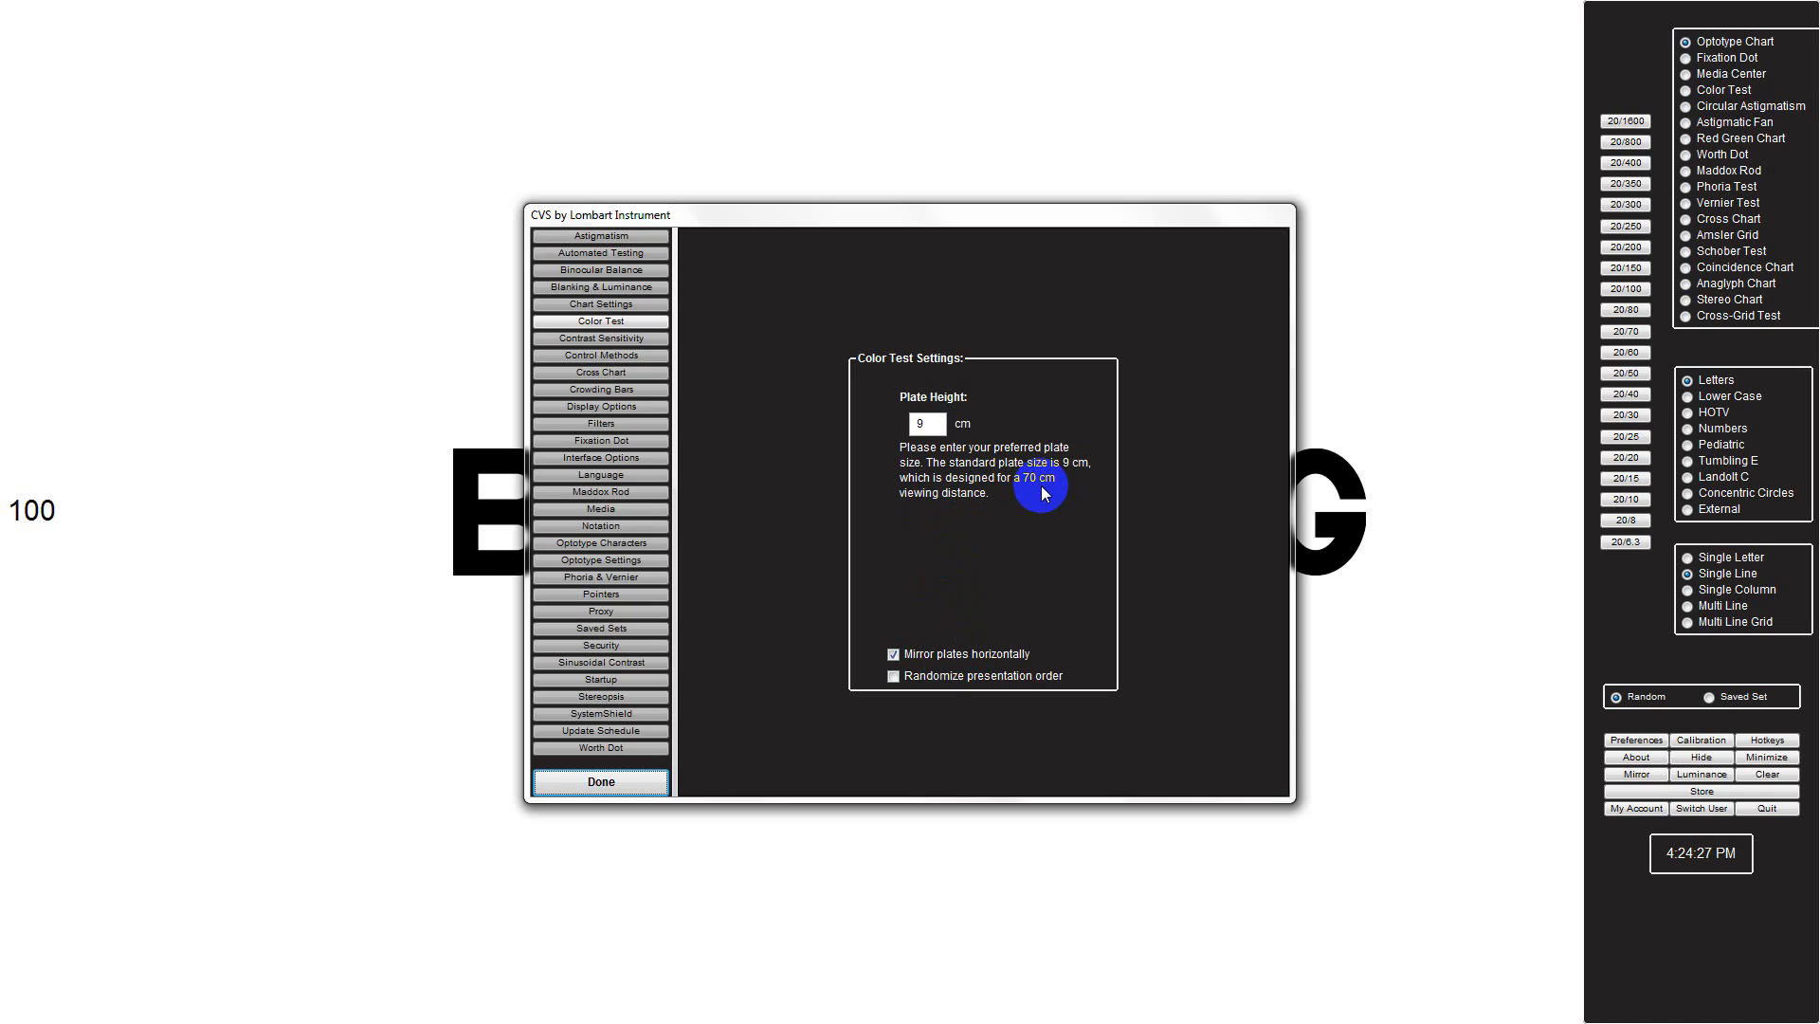
pyautogui.doubleClick(925, 422)
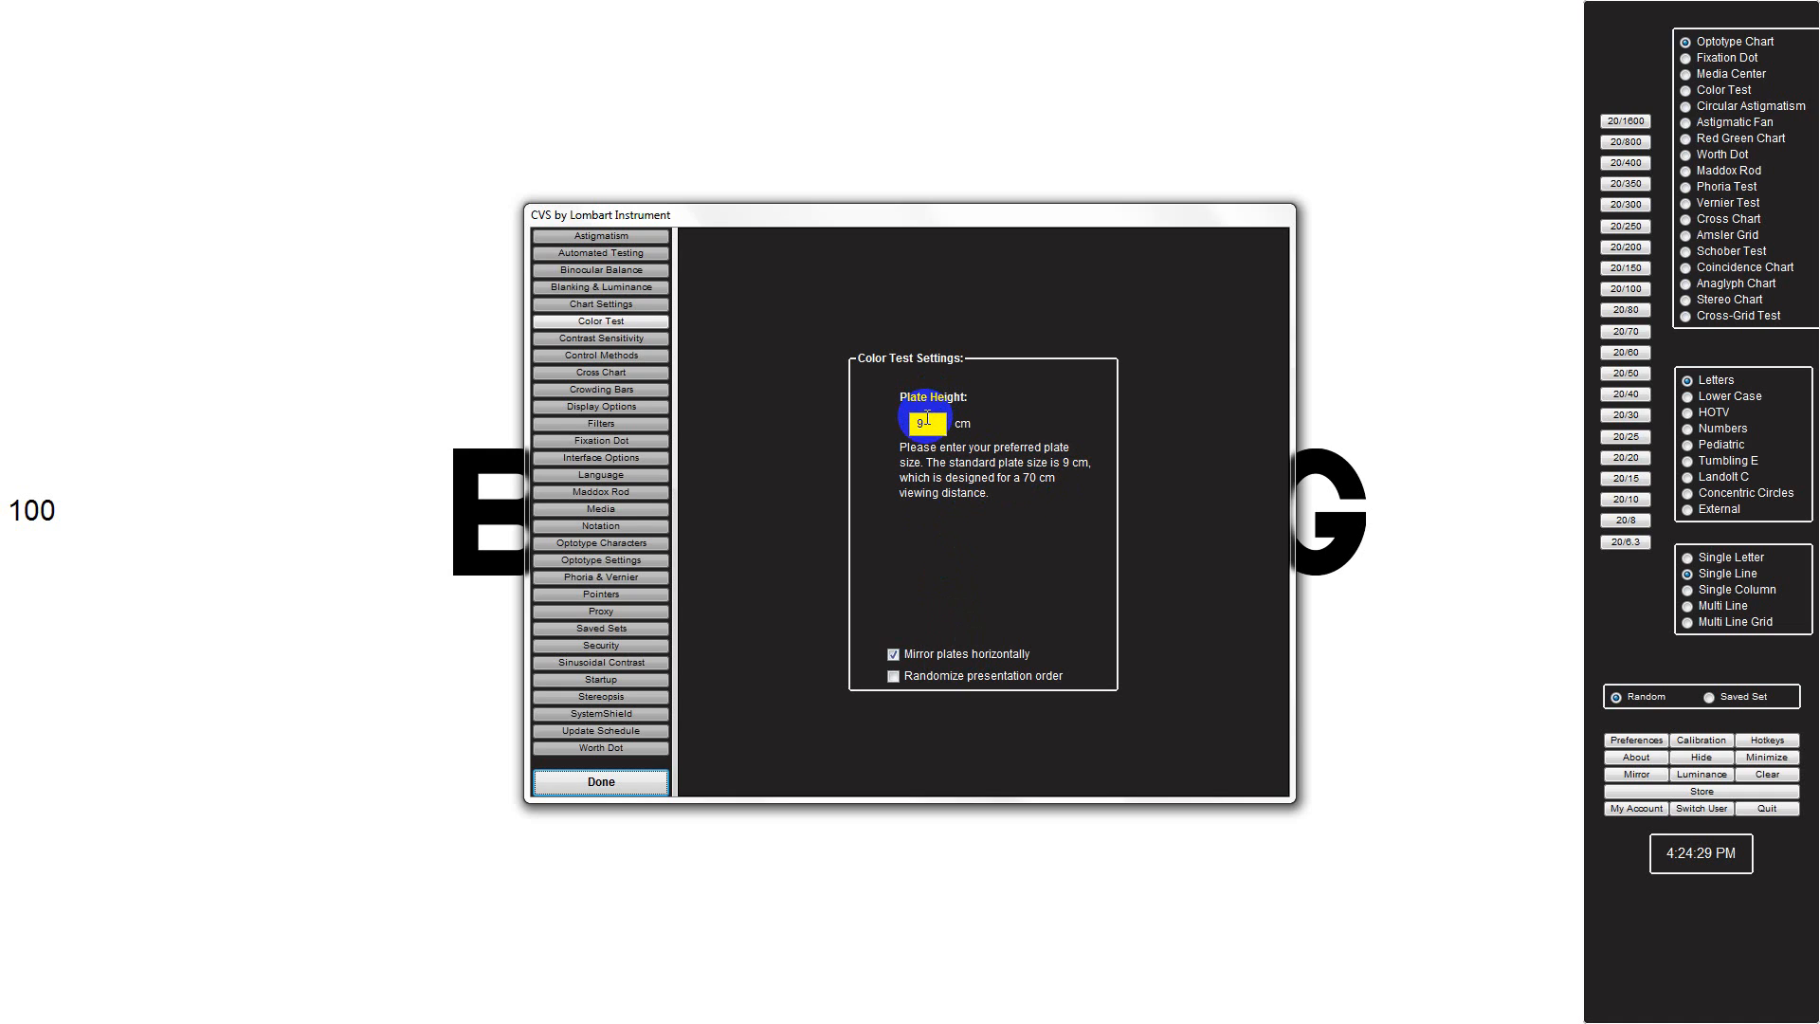
pyautogui.click(716, 355)
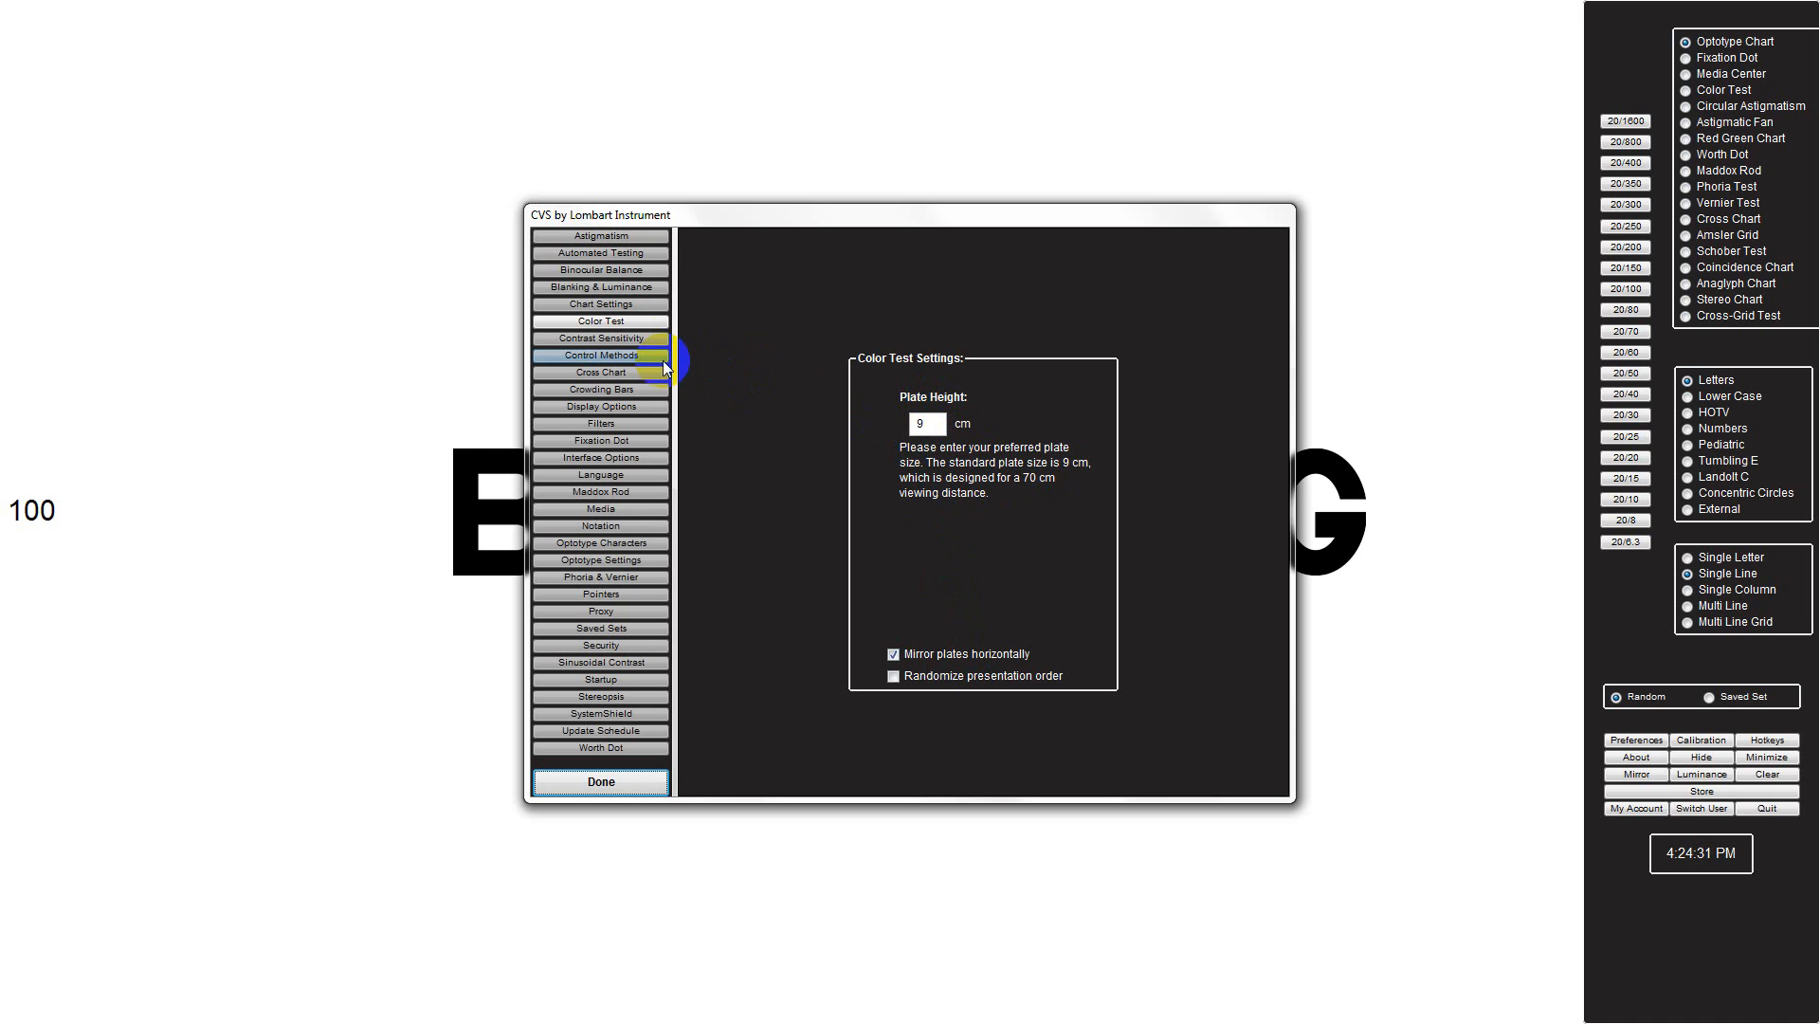
# Review the Normal, Graduated, Defined and Advanced settings in the Contrast Sensitivity preferences, and return to the Normal settings.
pyautogui.click(645, 339)
pyautogui.click(764, 366)
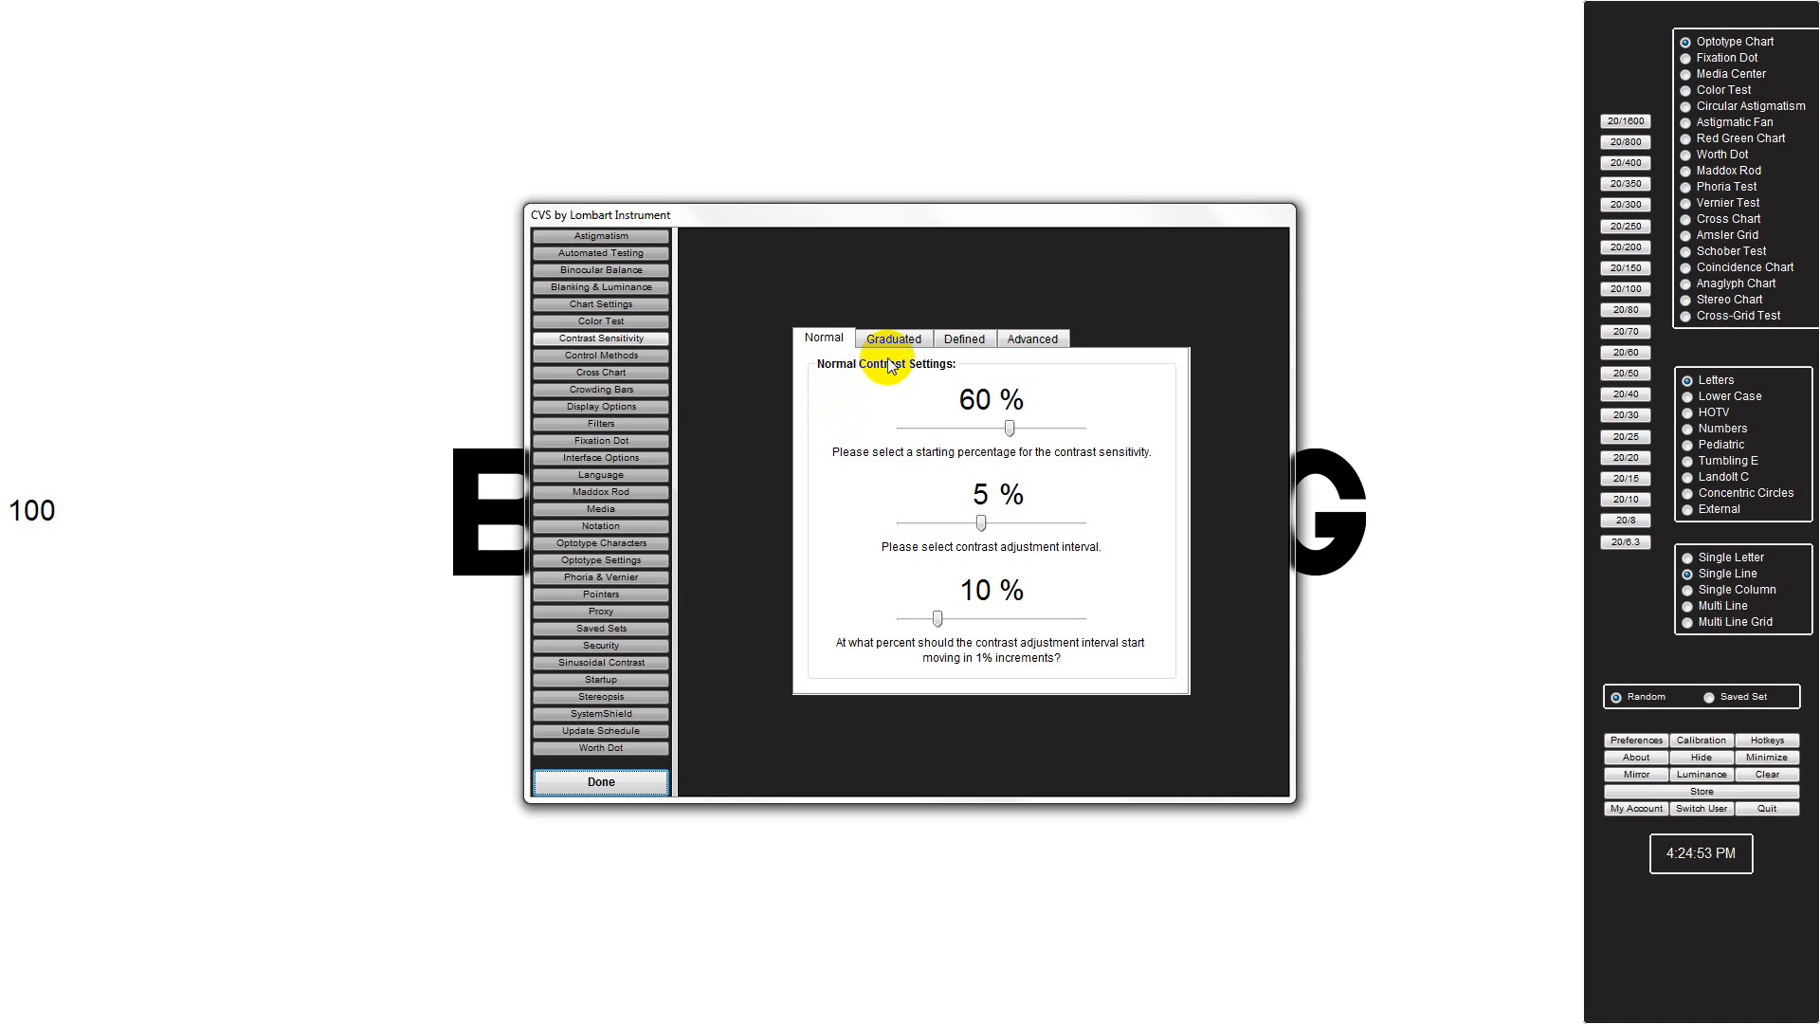
pyautogui.click(910, 339)
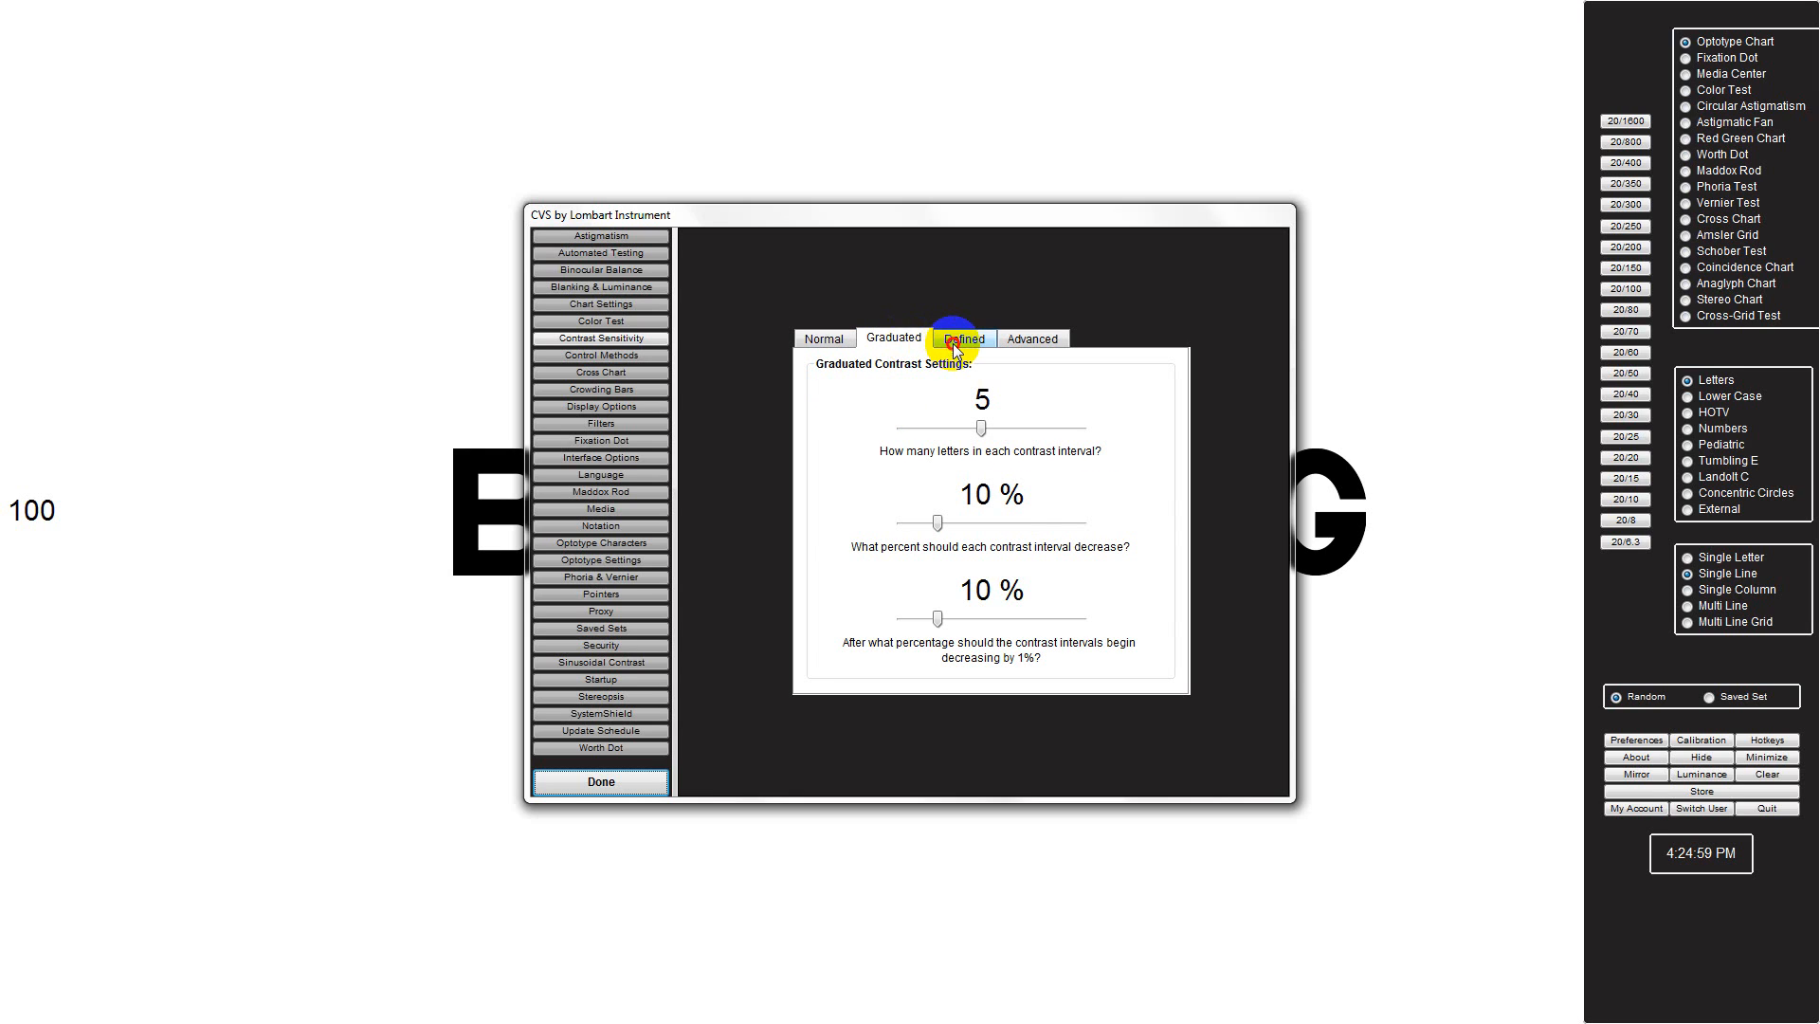
pyautogui.click(952, 343)
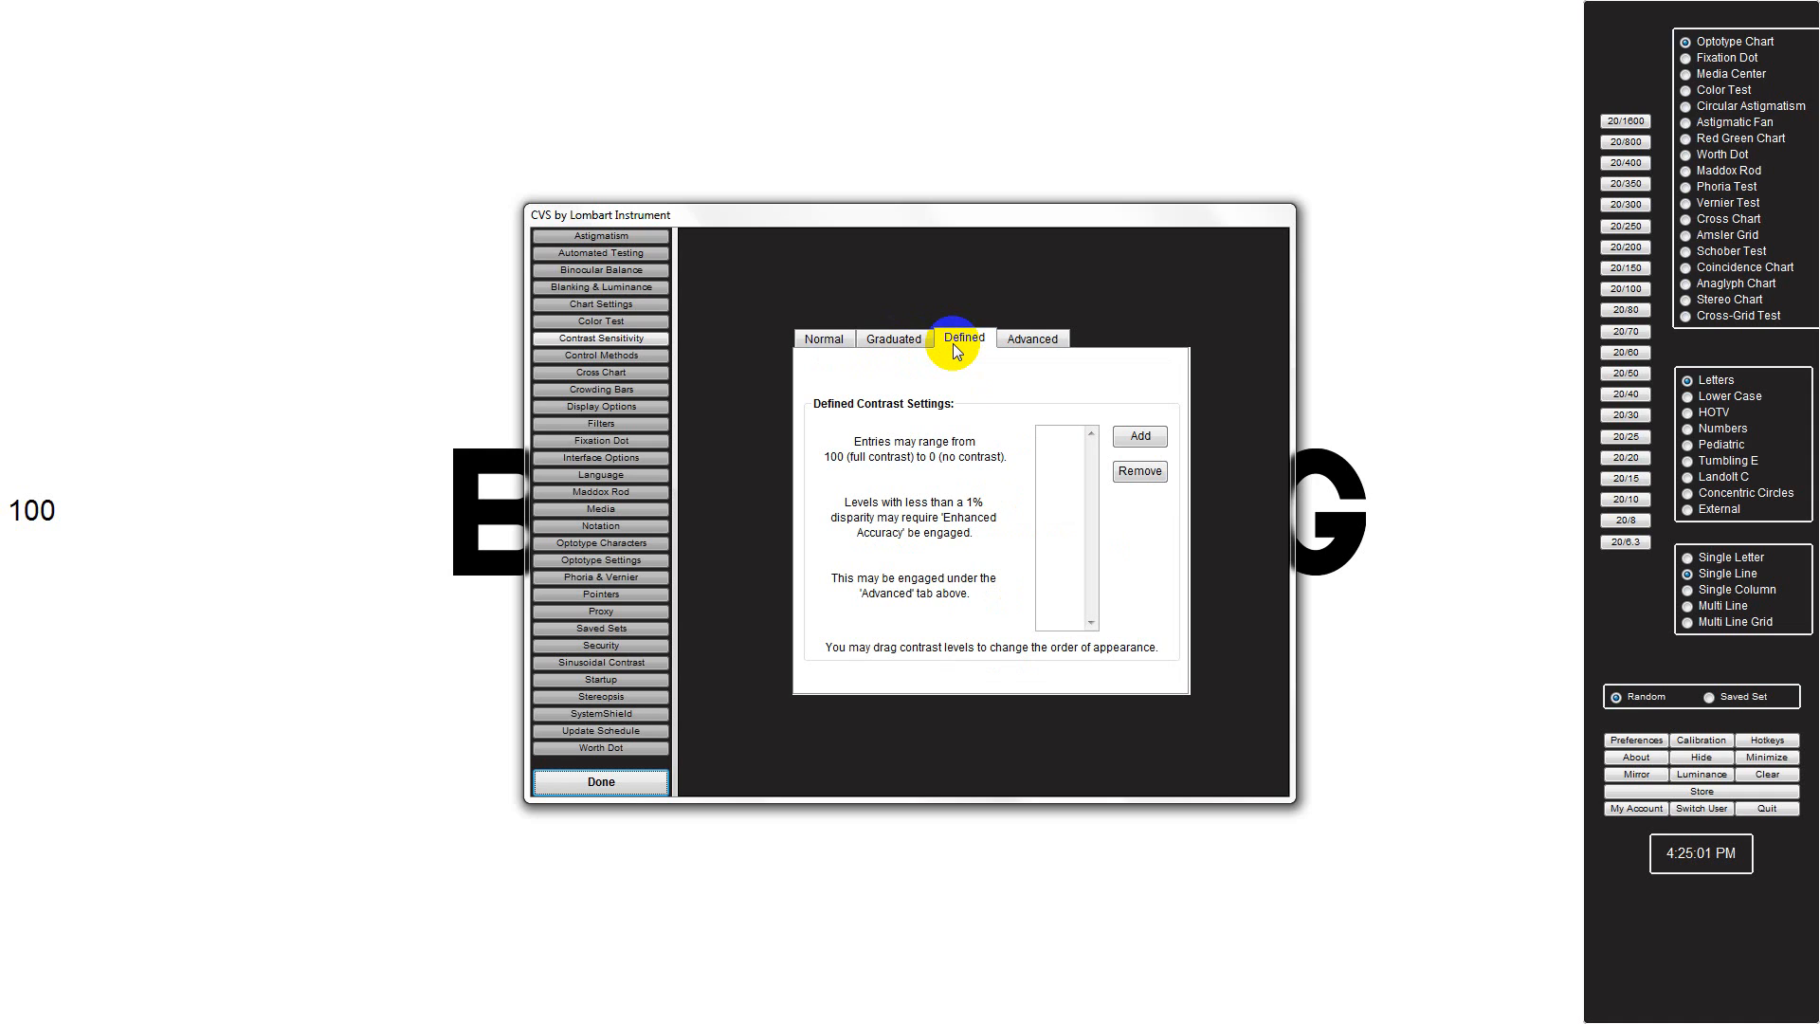
pyautogui.click(1020, 343)
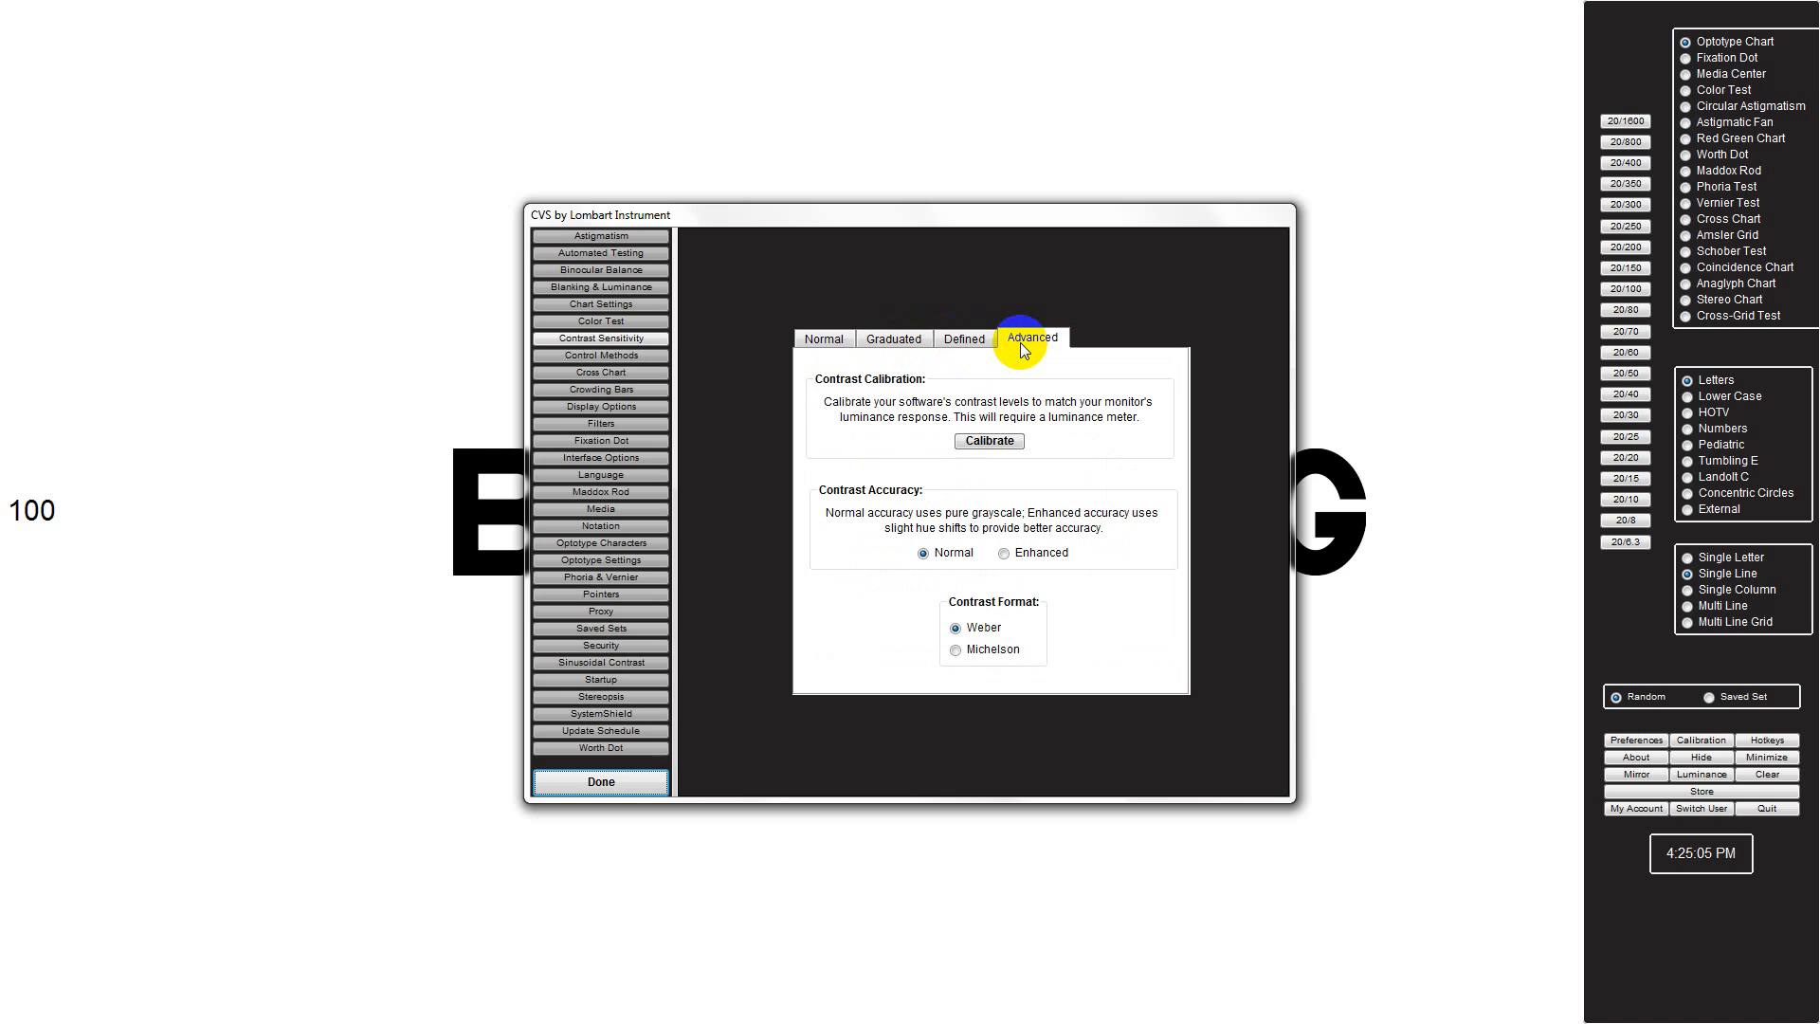
pyautogui.click(837, 342)
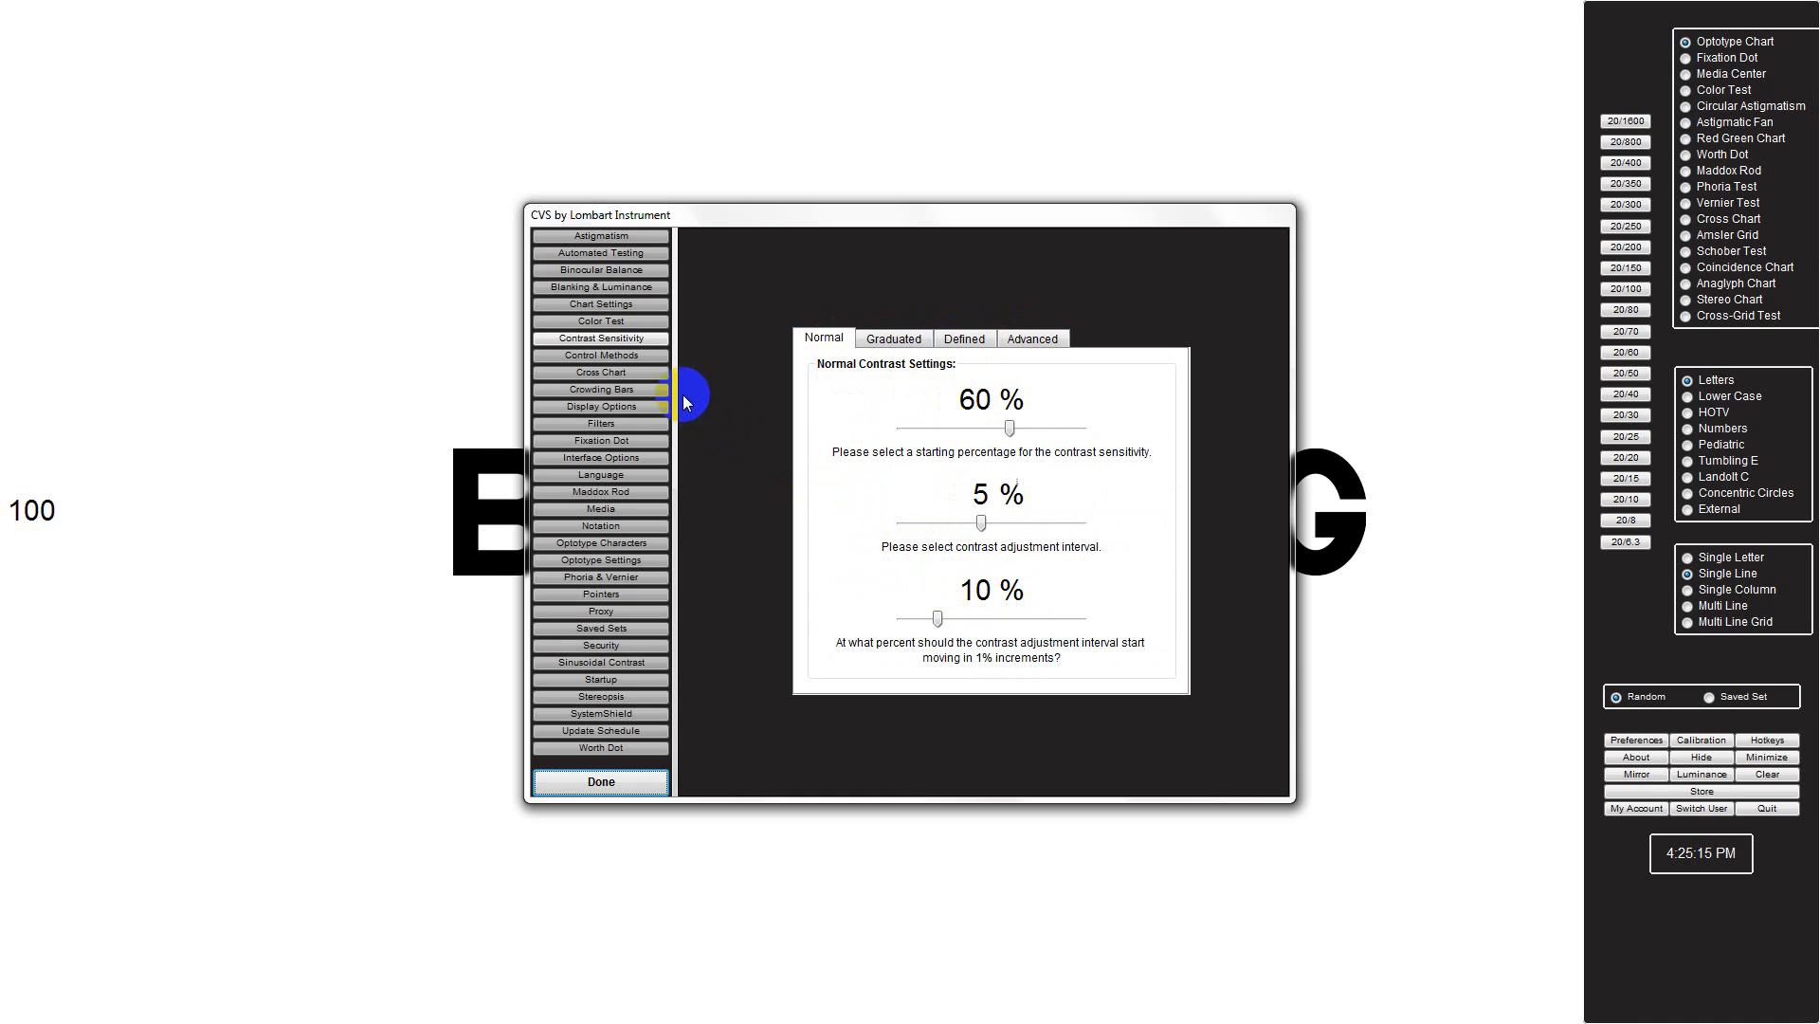
# Review the infrared remote, software remote and wired hardware controller options in the Control Methods preferences.
pyautogui.click(658, 355)
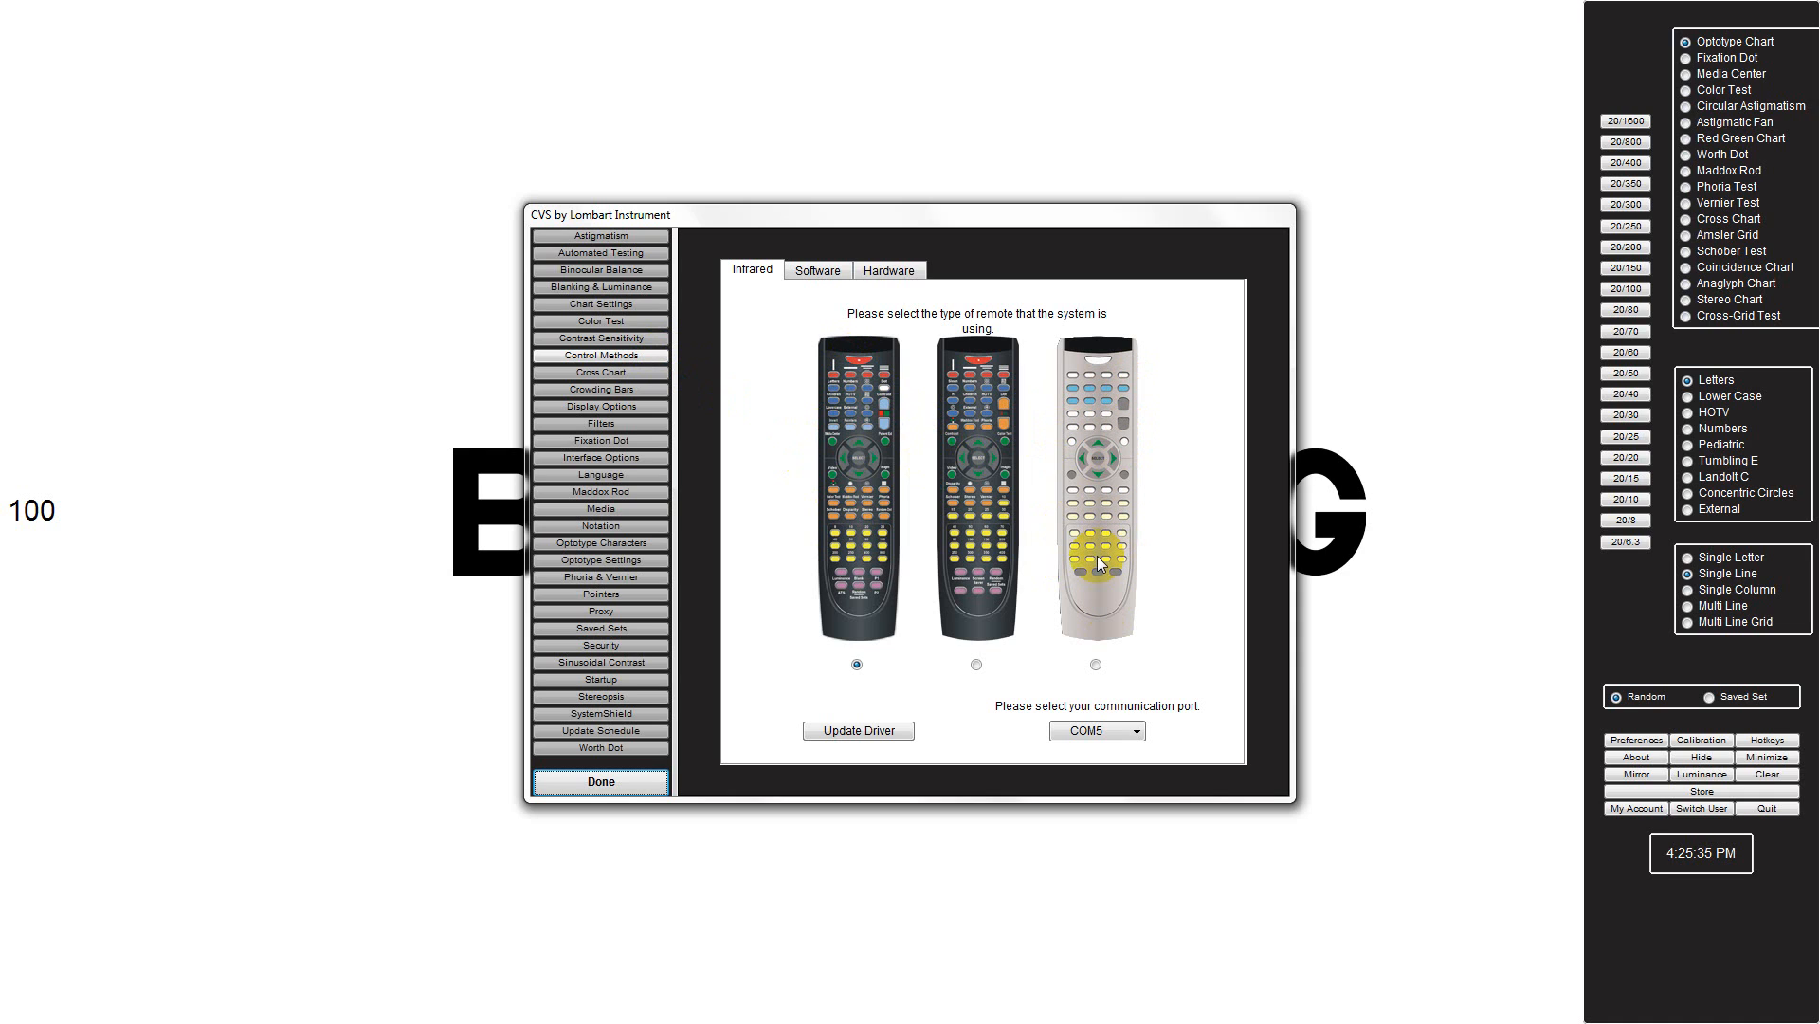
pyautogui.click(831, 275)
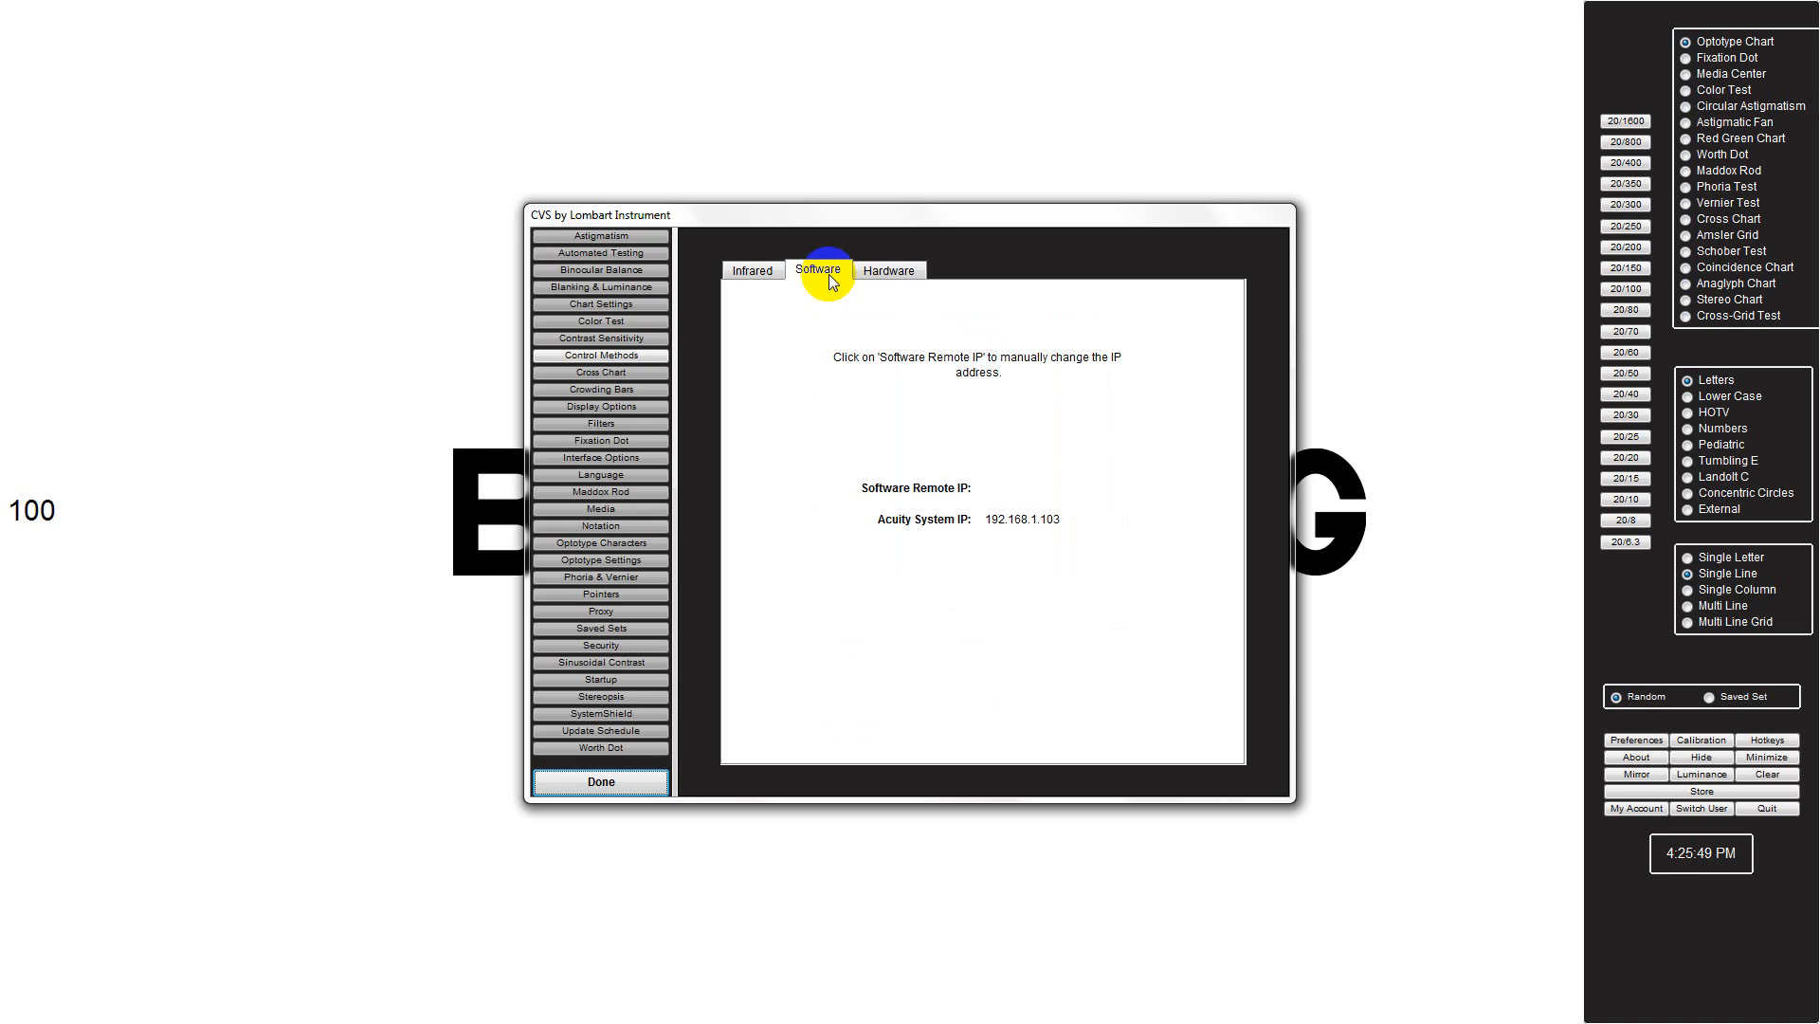
pyautogui.click(888, 276)
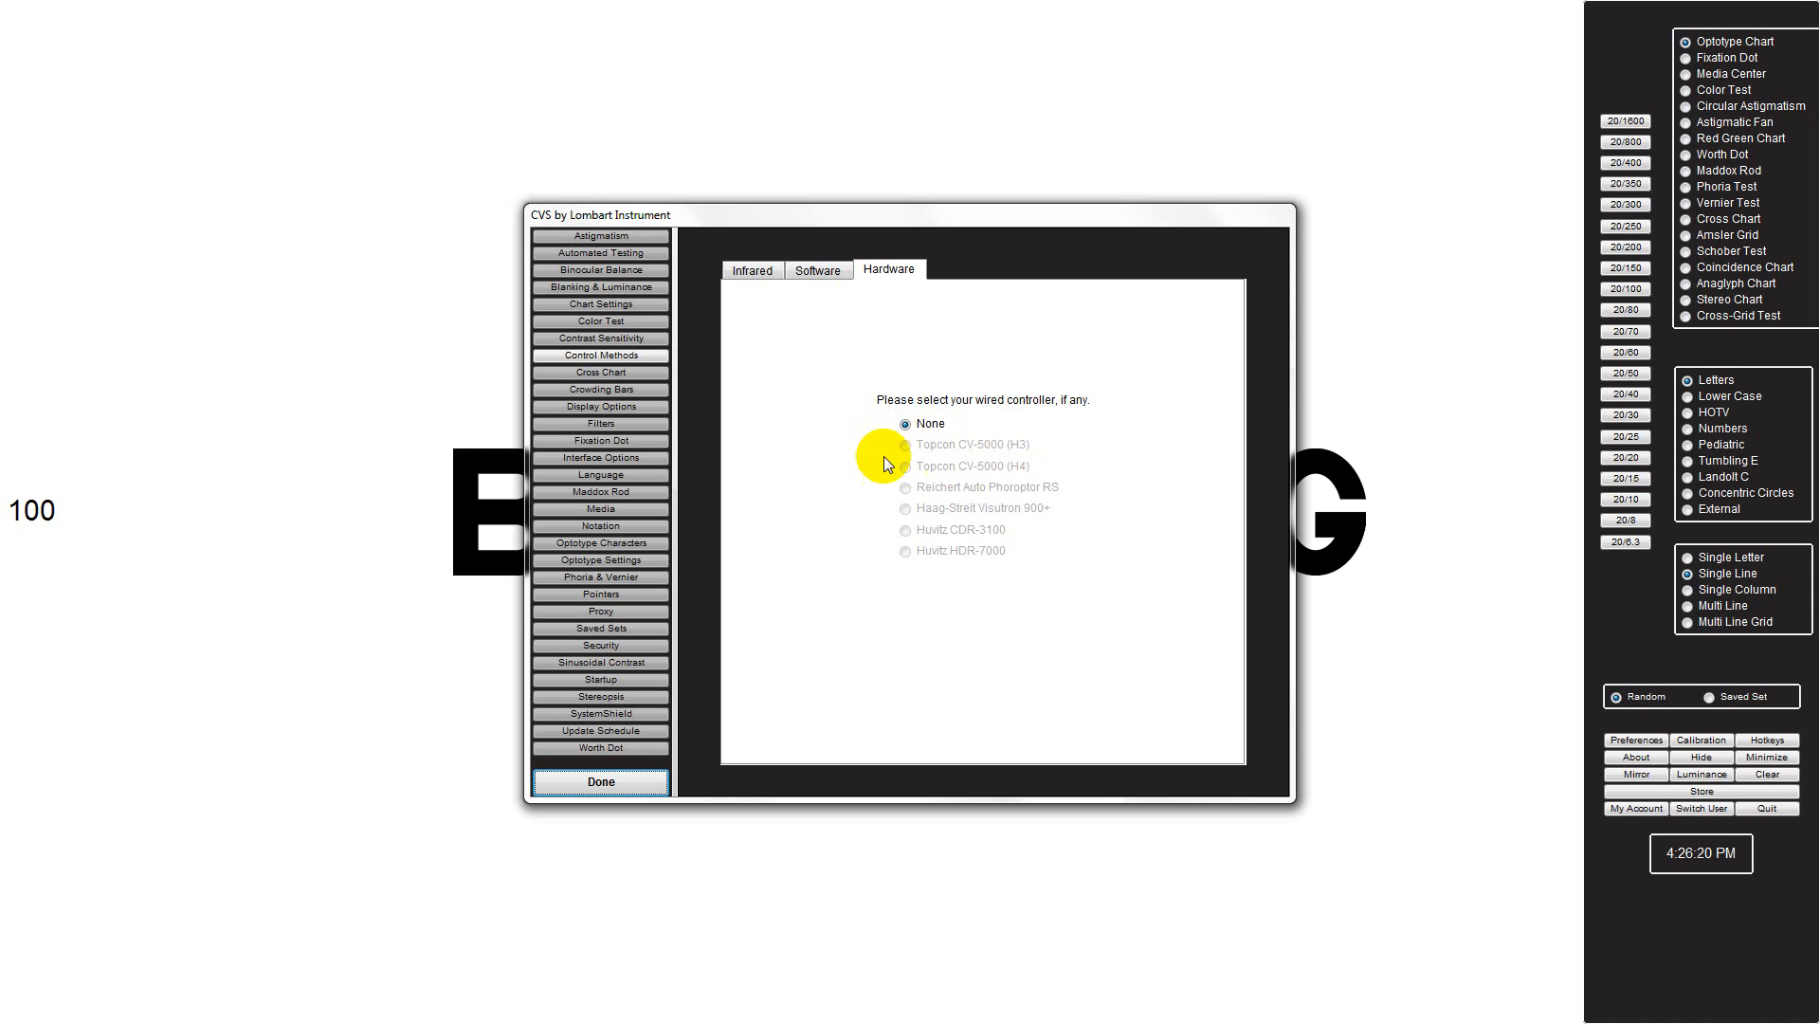
pyautogui.click(758, 271)
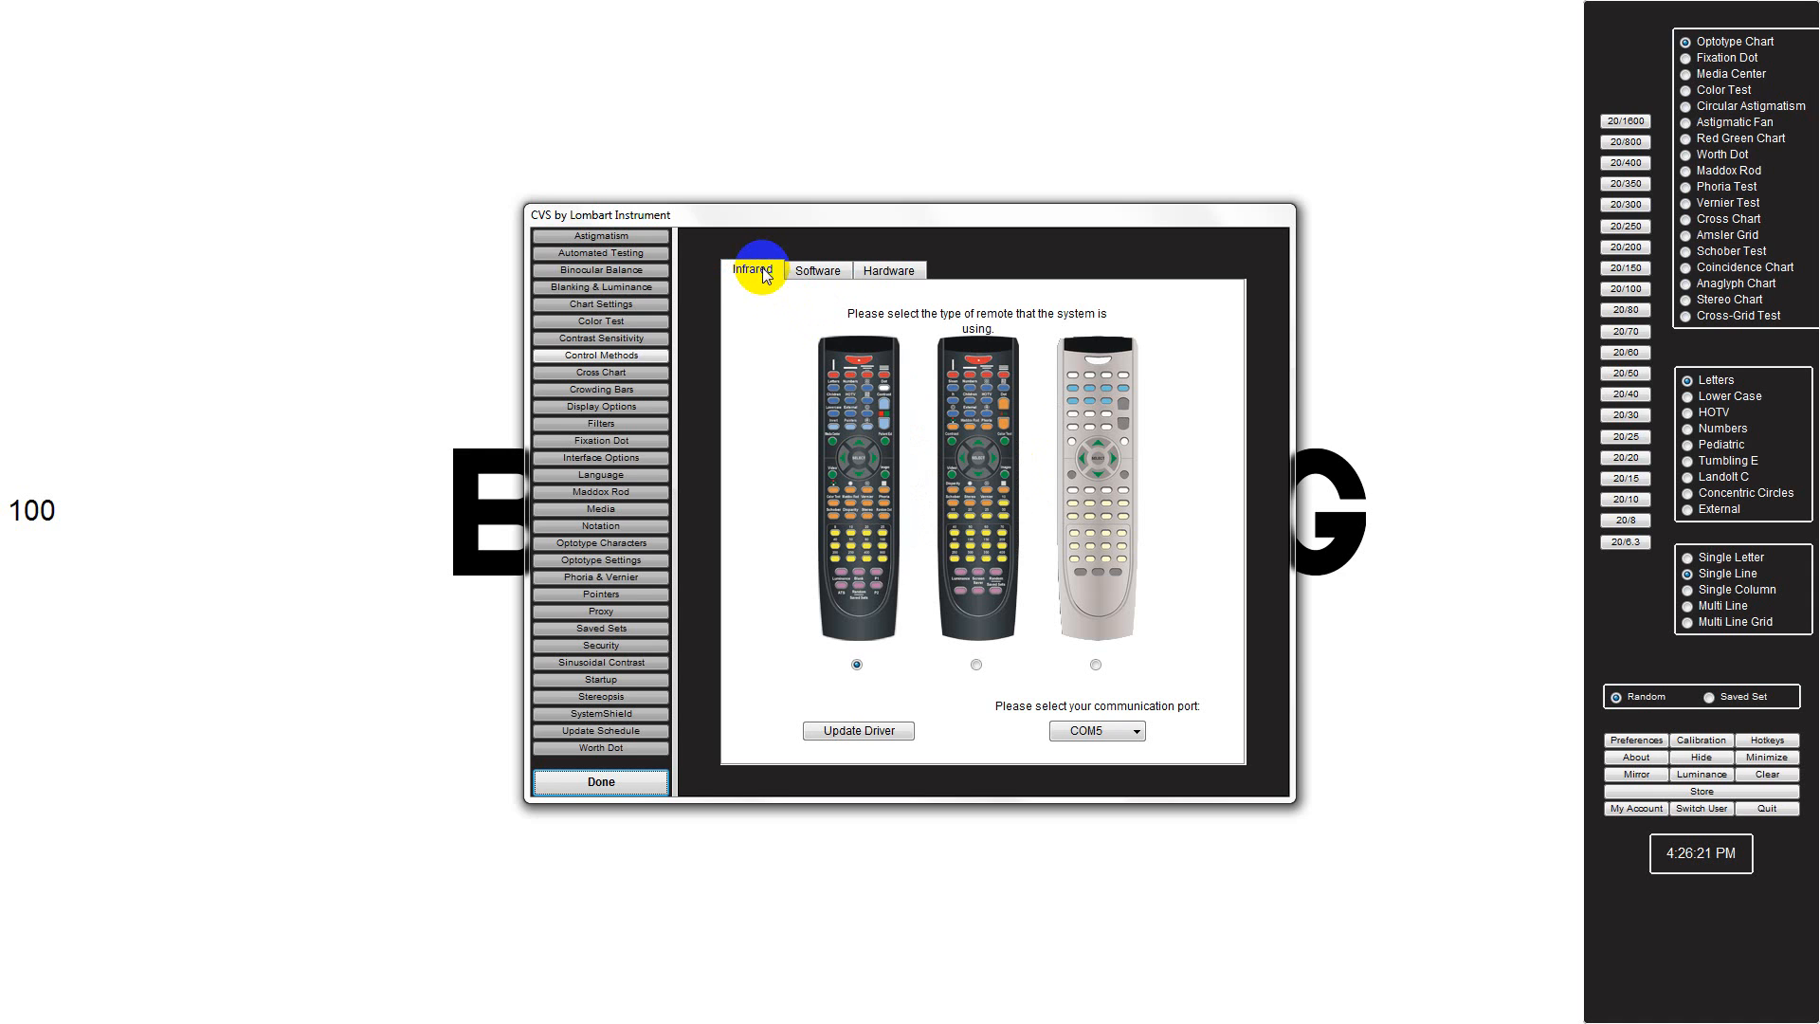
# Review the Cross Chart, Crowding Bars, Display Options and Filters preferences.
pyautogui.click(646, 372)
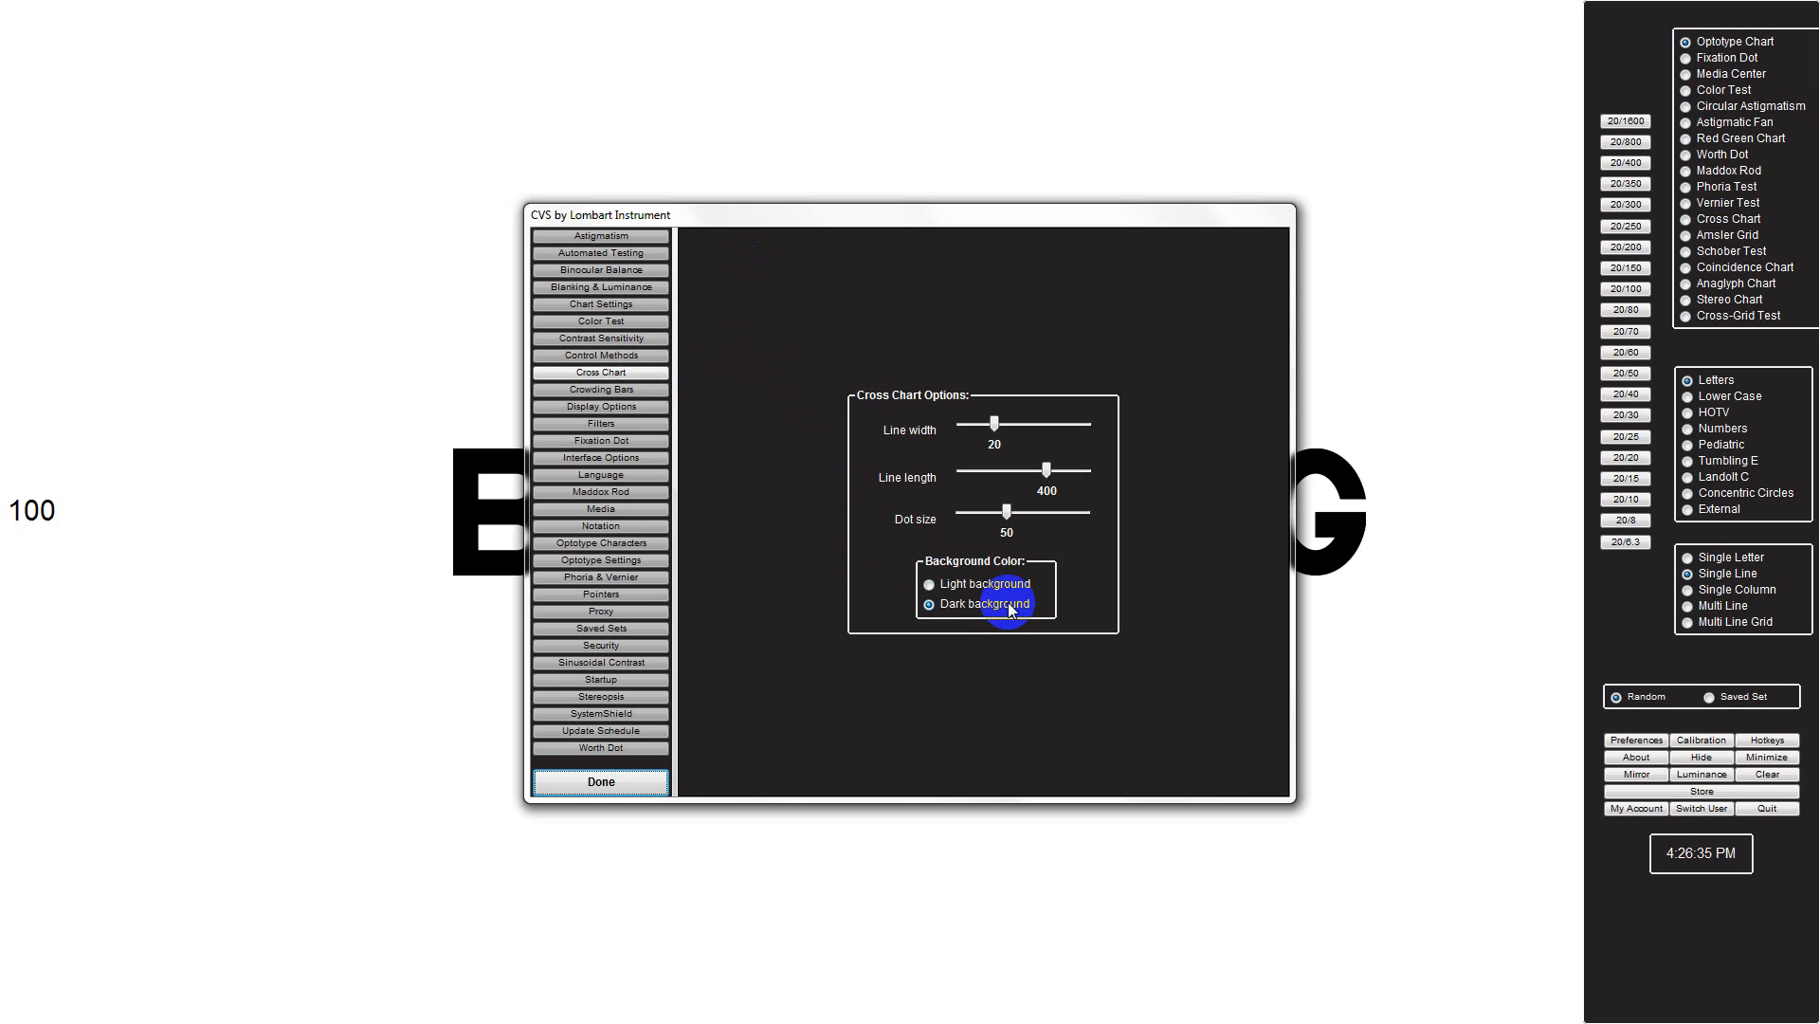
pyautogui.click(660, 399)
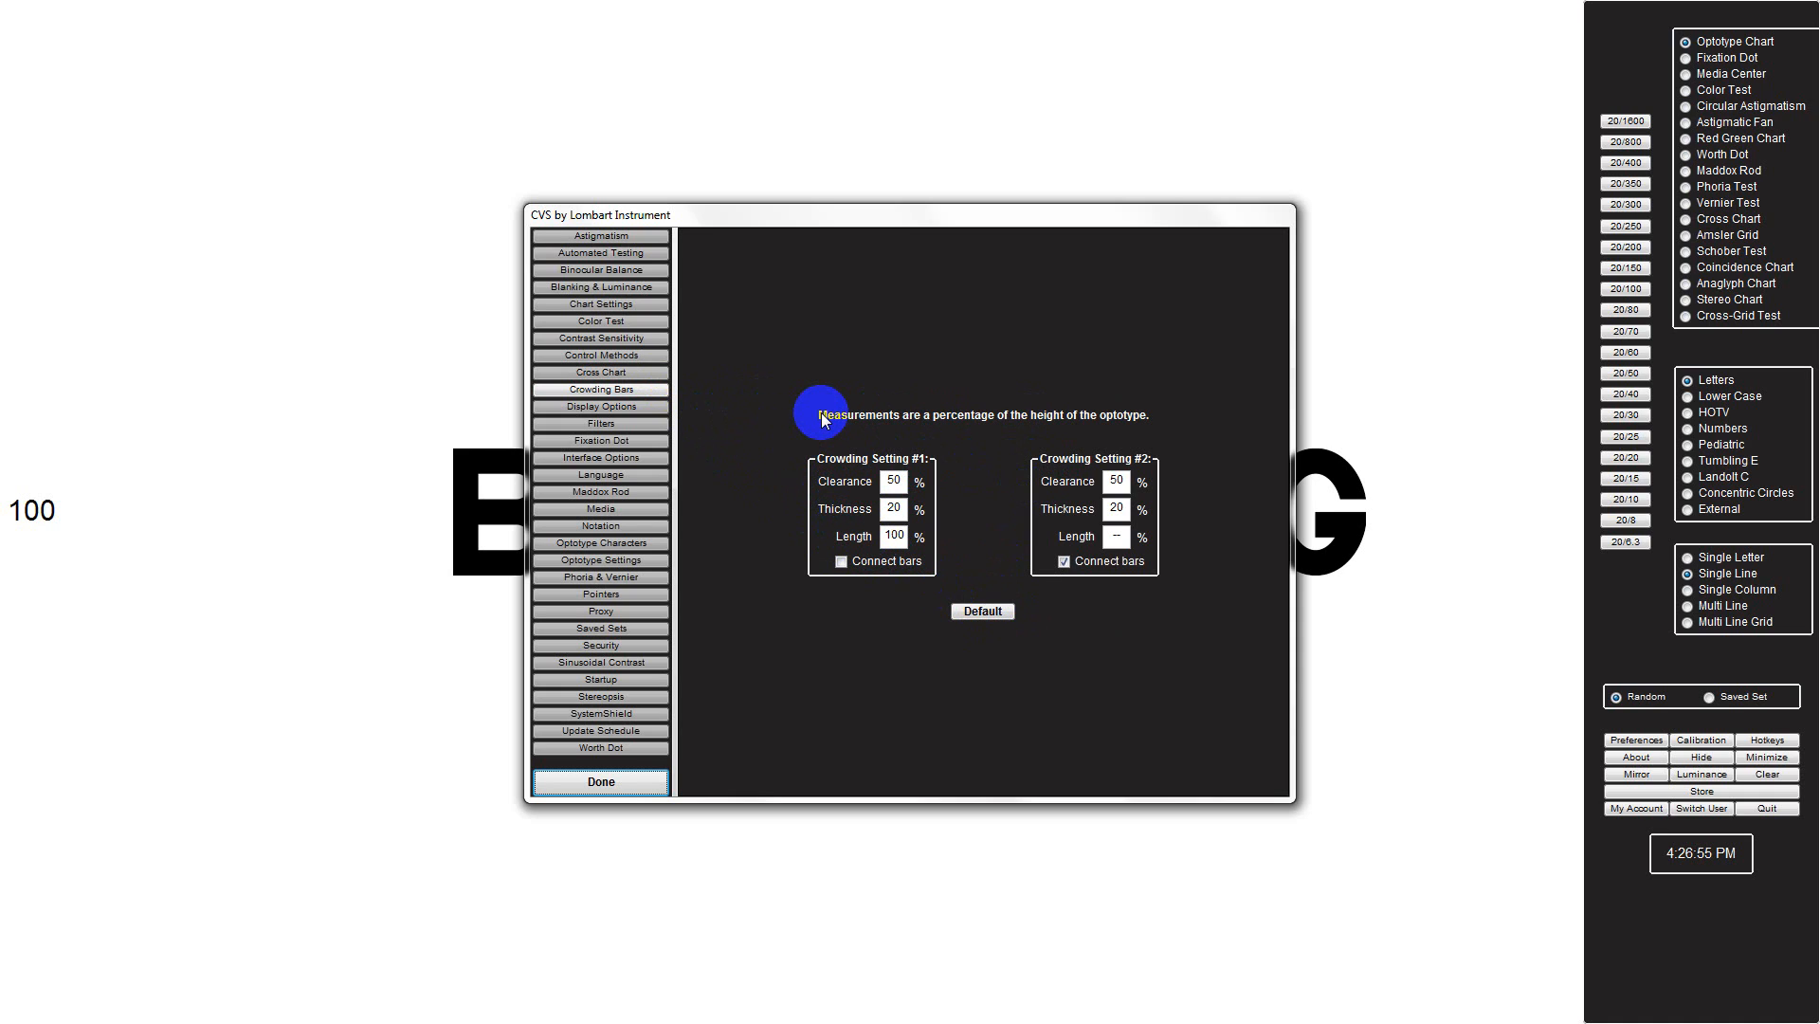
pyautogui.click(641, 405)
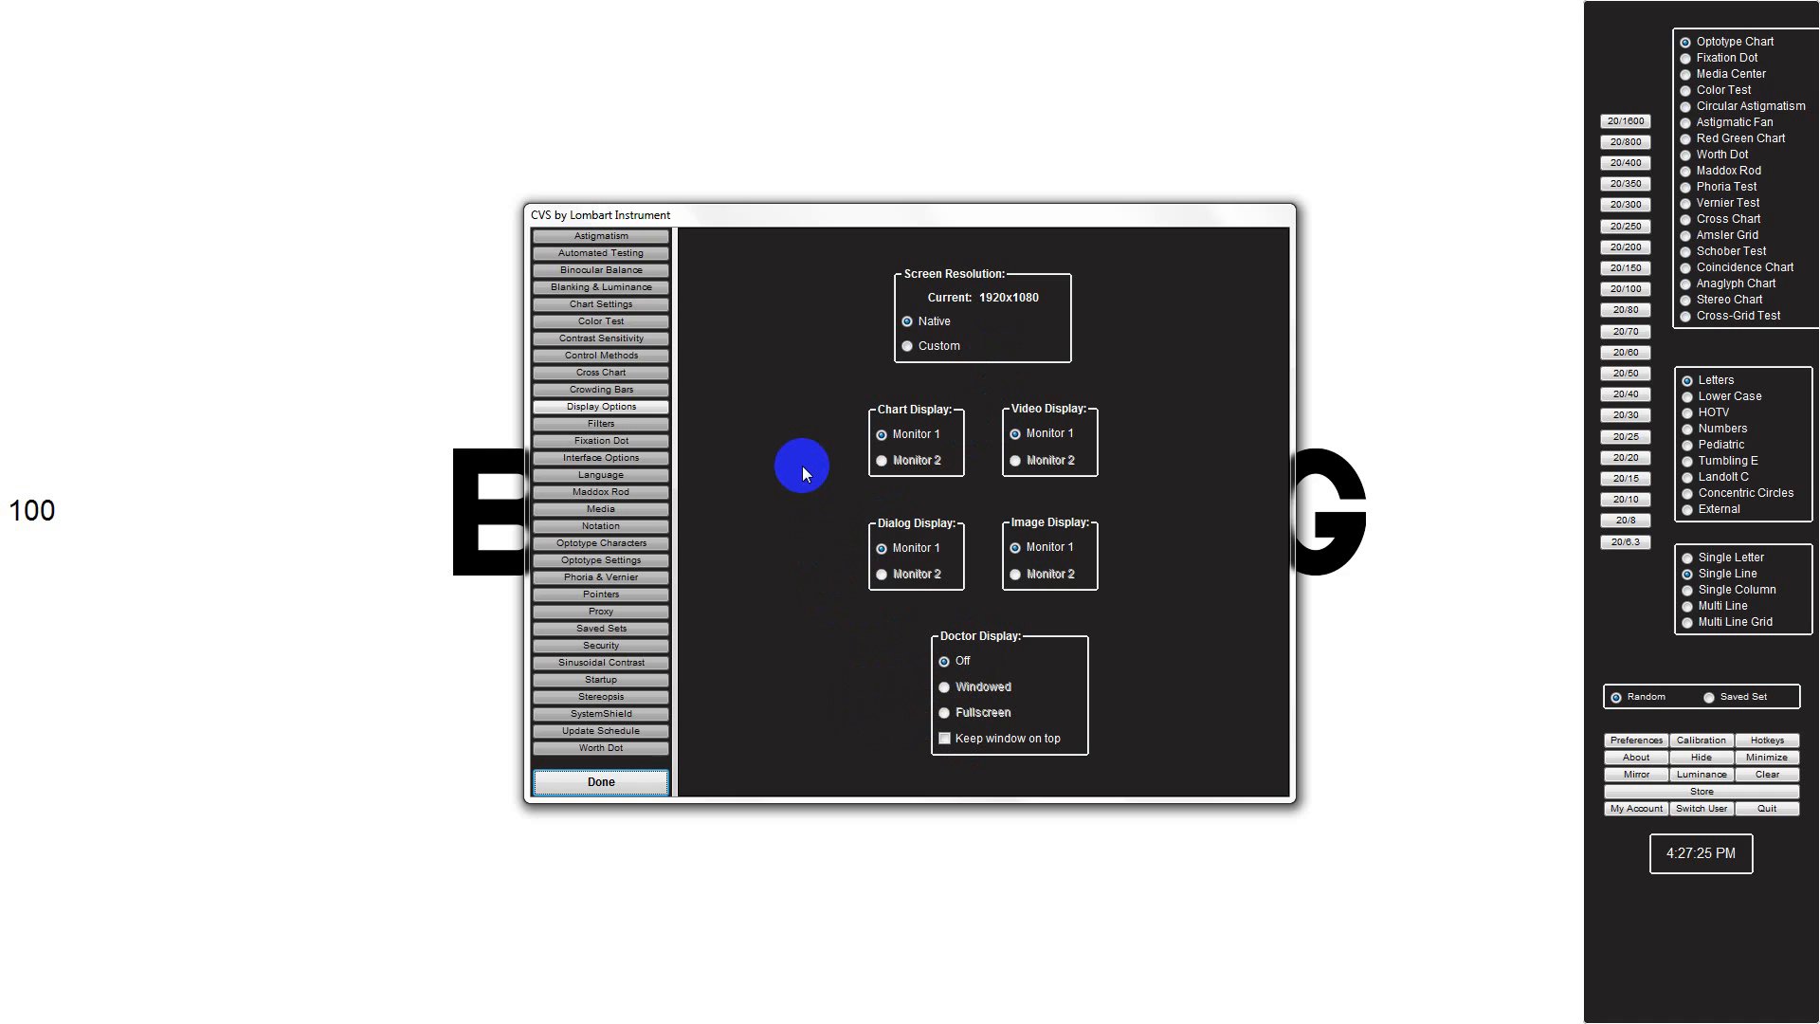
pyautogui.click(660, 406)
pyautogui.click(651, 424)
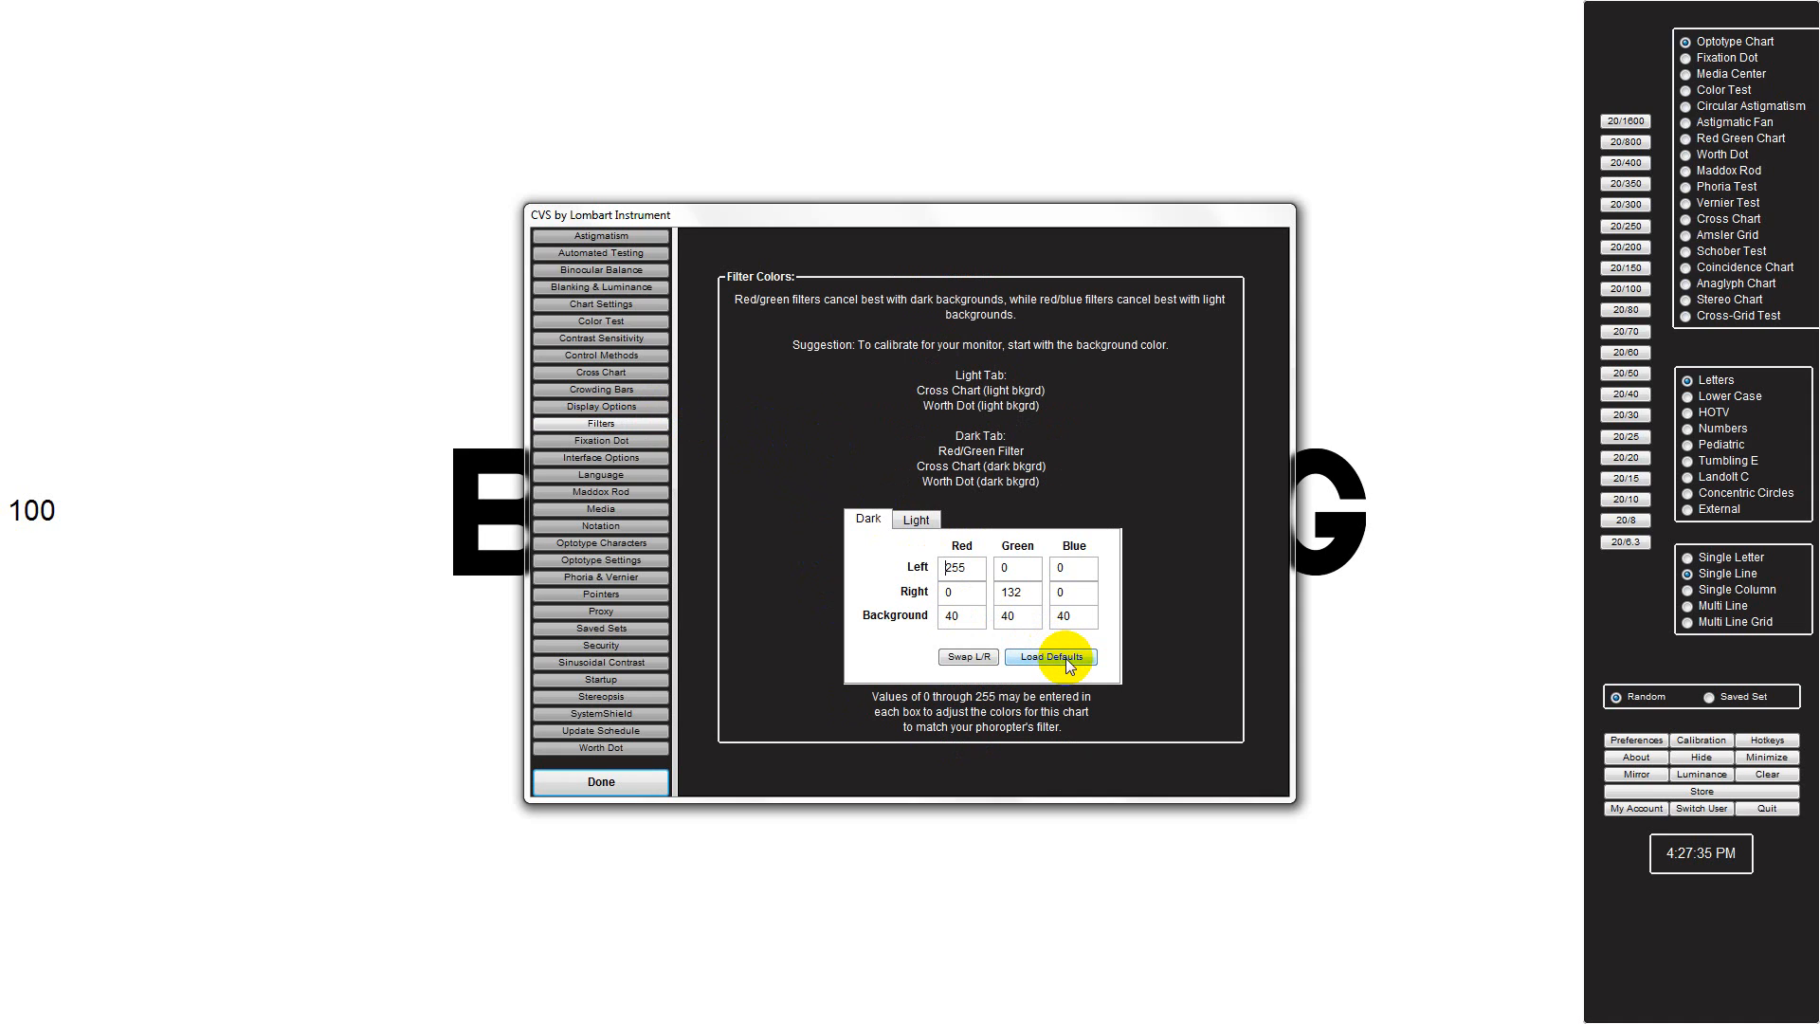
# Review the Fixation Dot size and behavior preferences, trying the Bounce fixation mode and switching back to Change color.
pyautogui.click(654, 442)
pyautogui.moveTo(882, 653)
pyautogui.mouseDown()
pyautogui.moveTo(850, 654)
pyautogui.moveTo(918, 653)
pyautogui.moveTo(887, 653)
pyautogui.mouseUp()
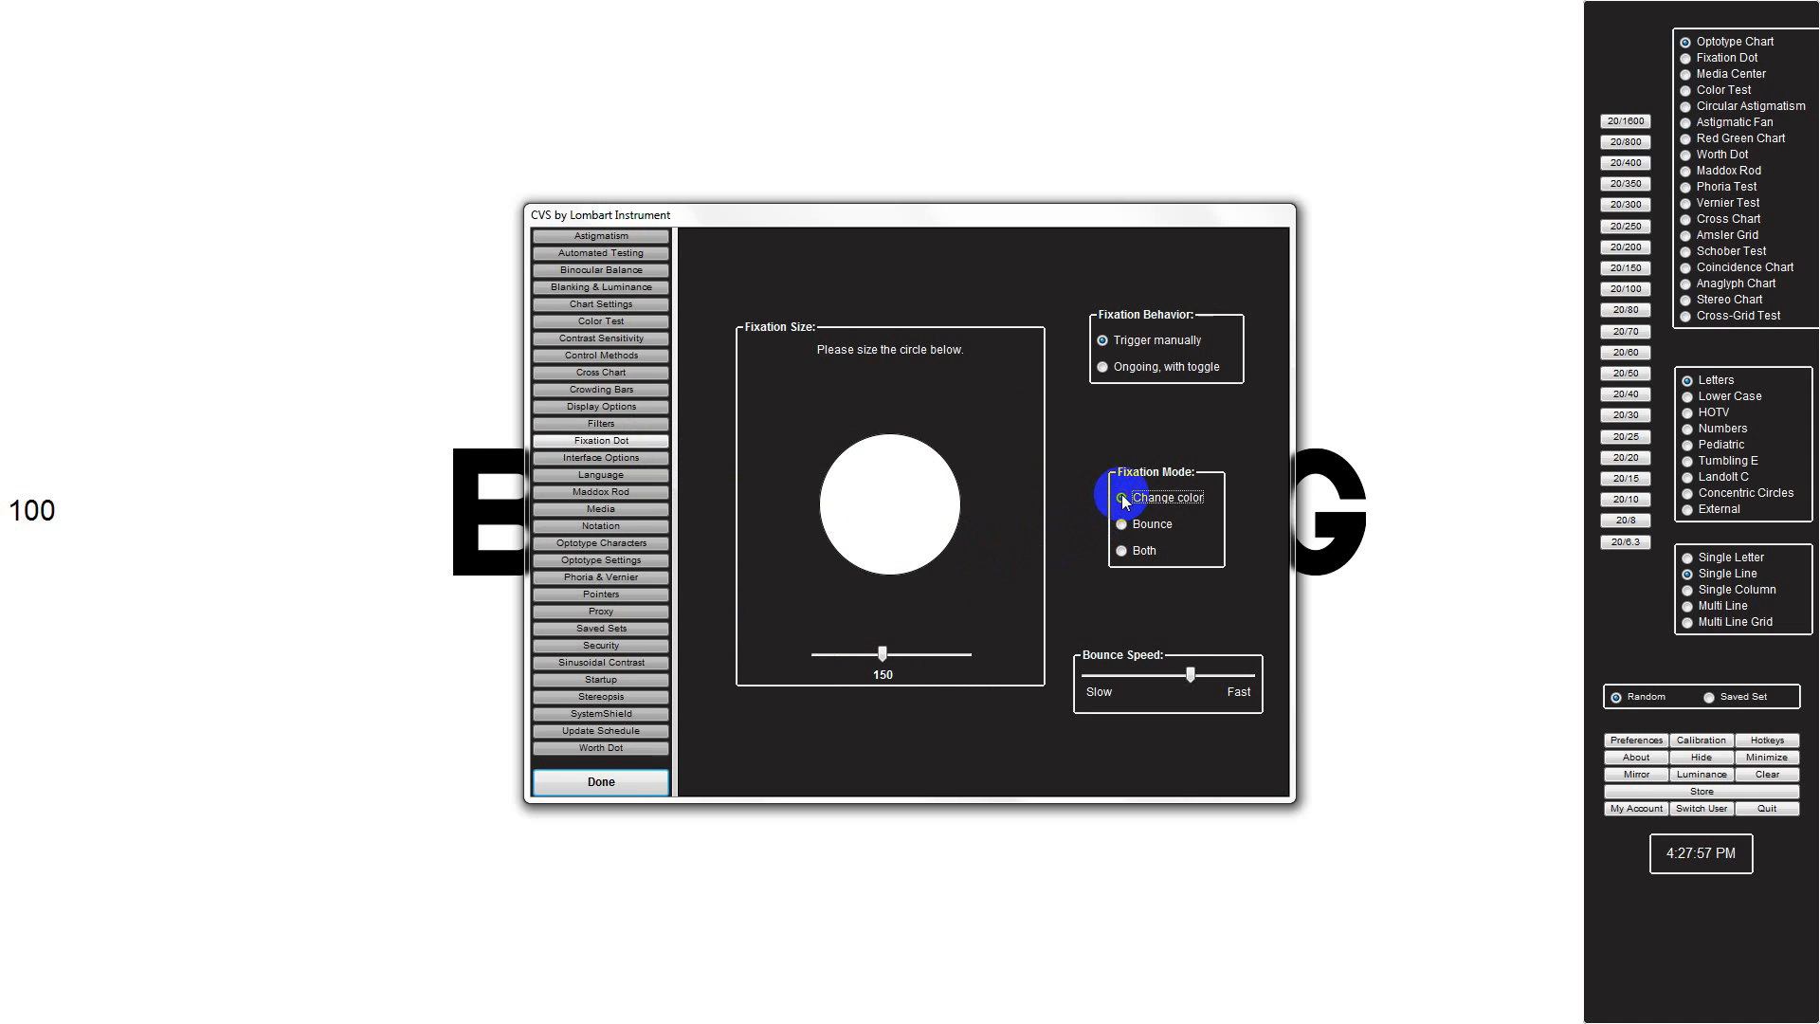
pyautogui.click(1125, 525)
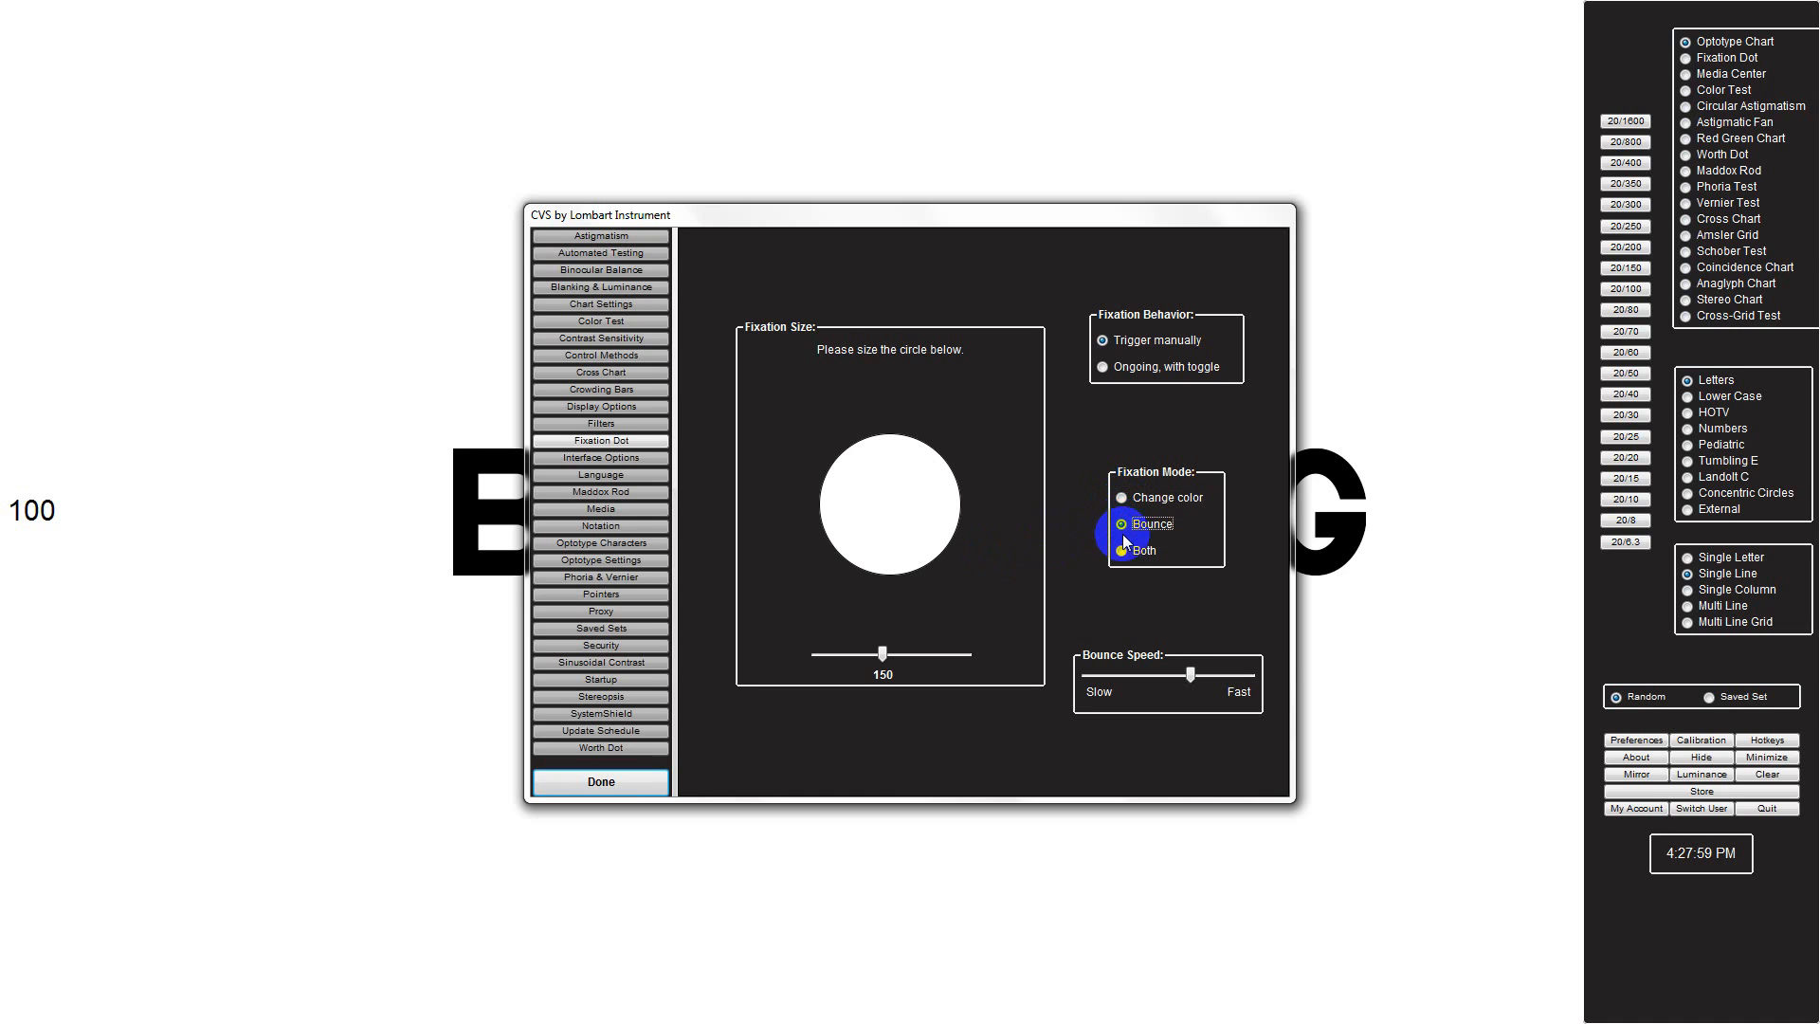
pyautogui.click(1123, 498)
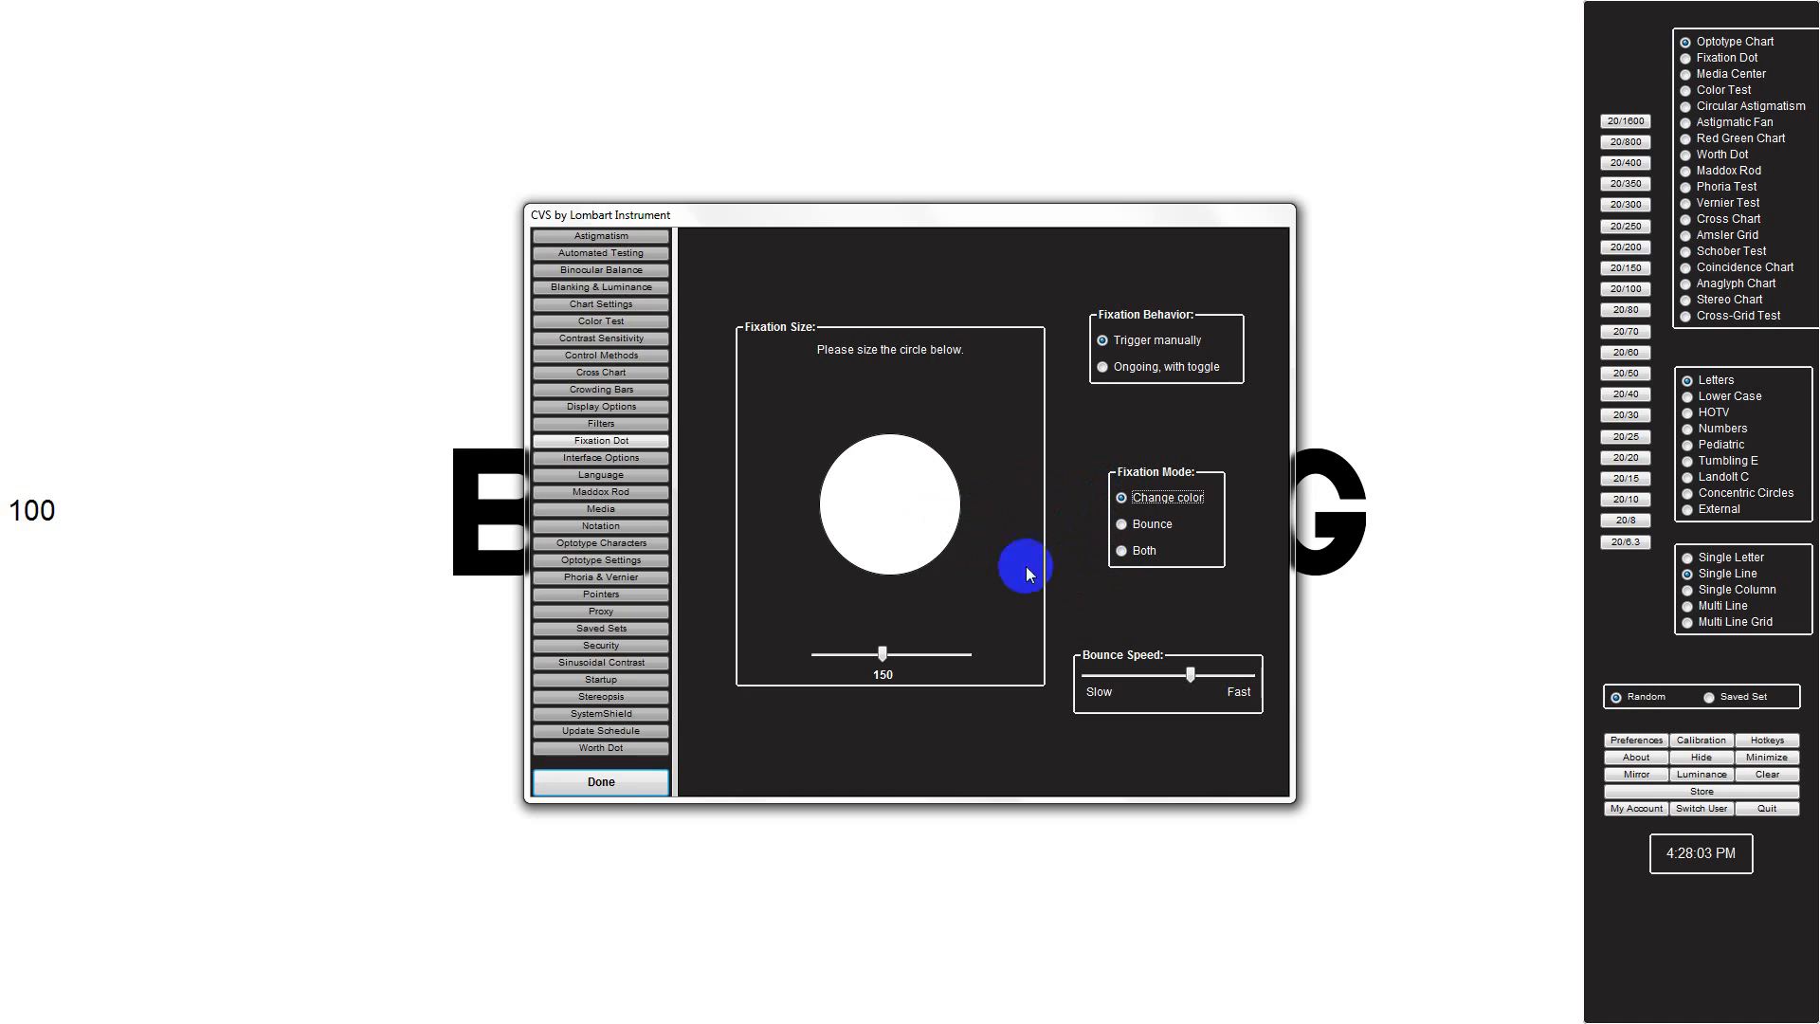
# Review the Interface Options, the available languages and the Maddox Rod line width and color preferences.
pyautogui.click(641, 459)
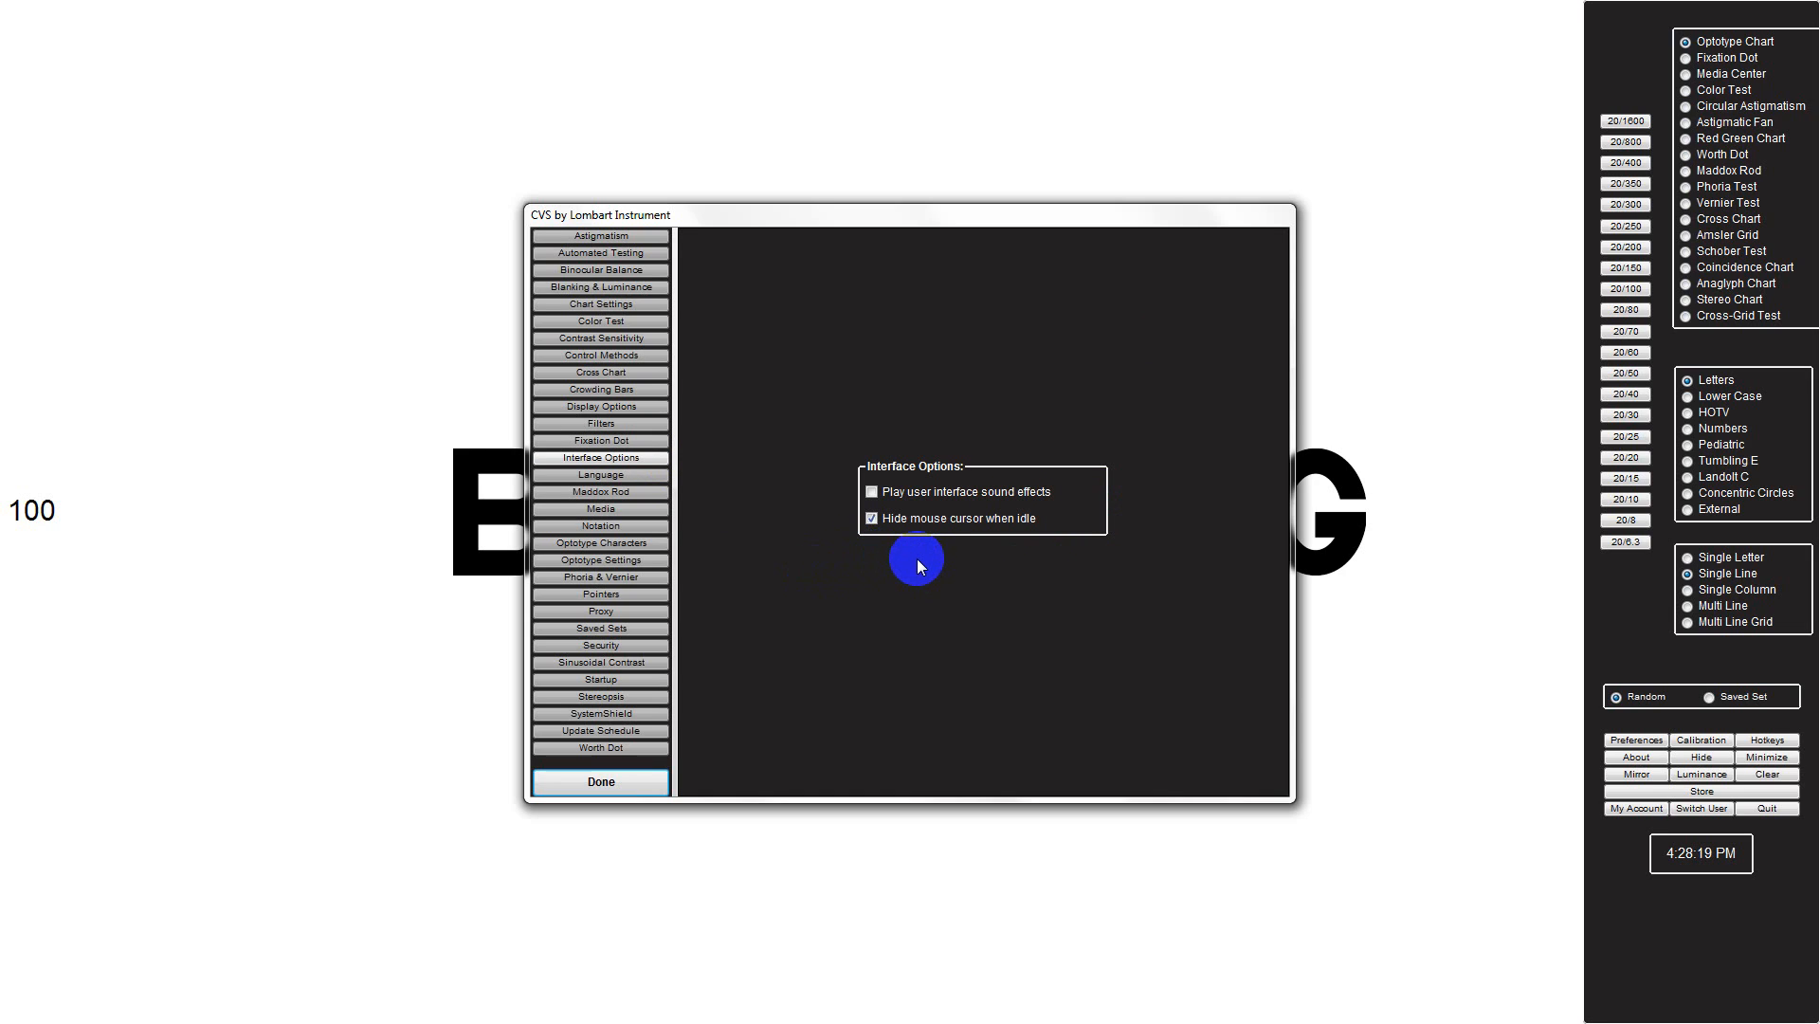
pyautogui.click(646, 475)
pyautogui.click(984, 529)
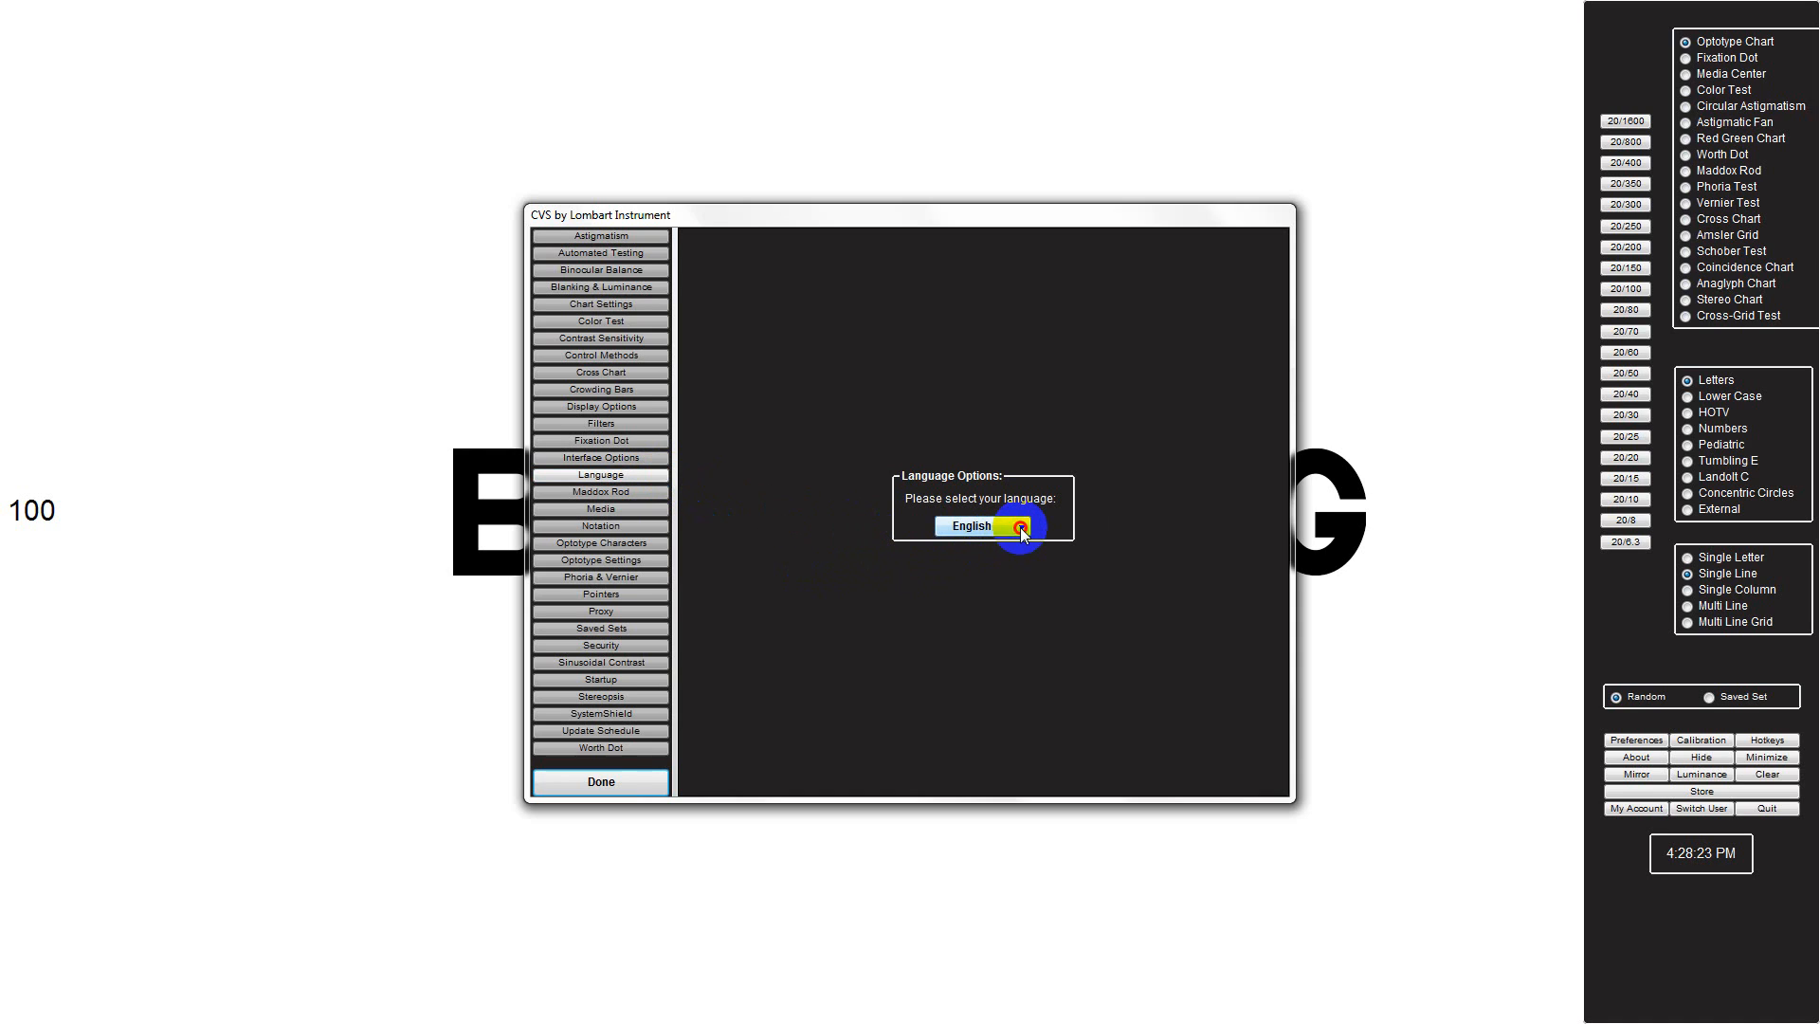
pyautogui.click(1021, 530)
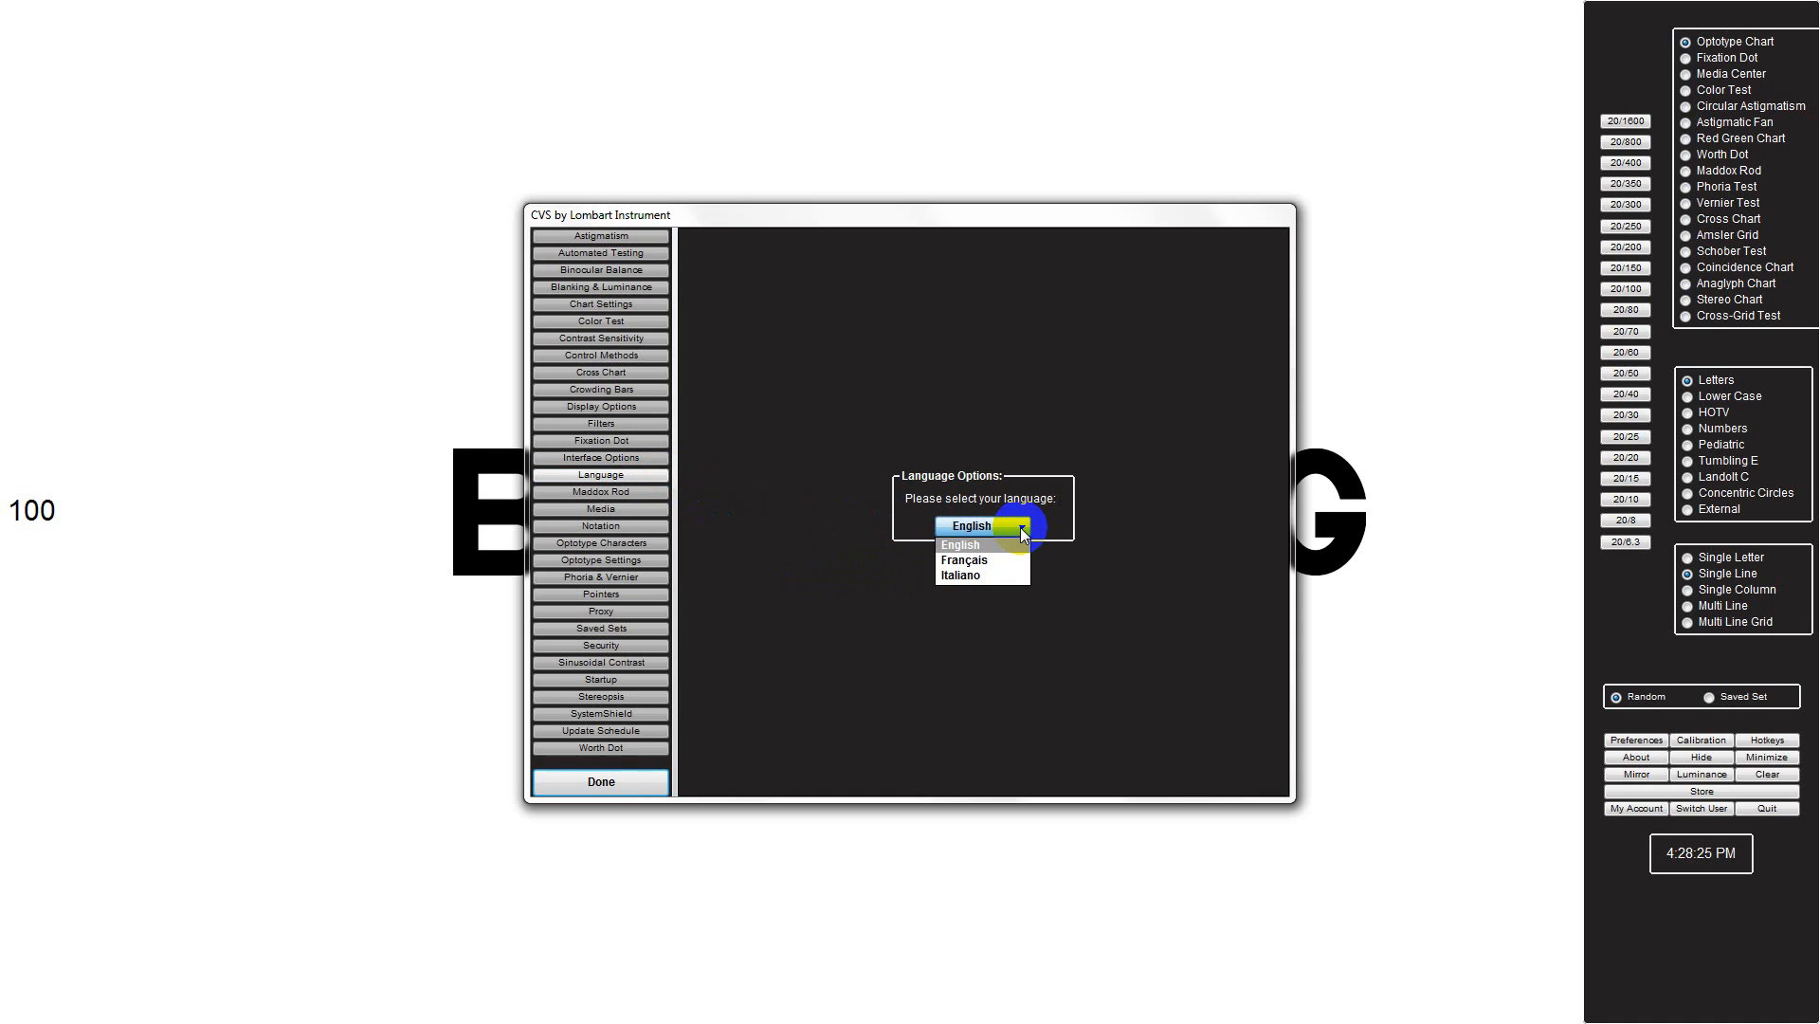
pyautogui.click(1021, 530)
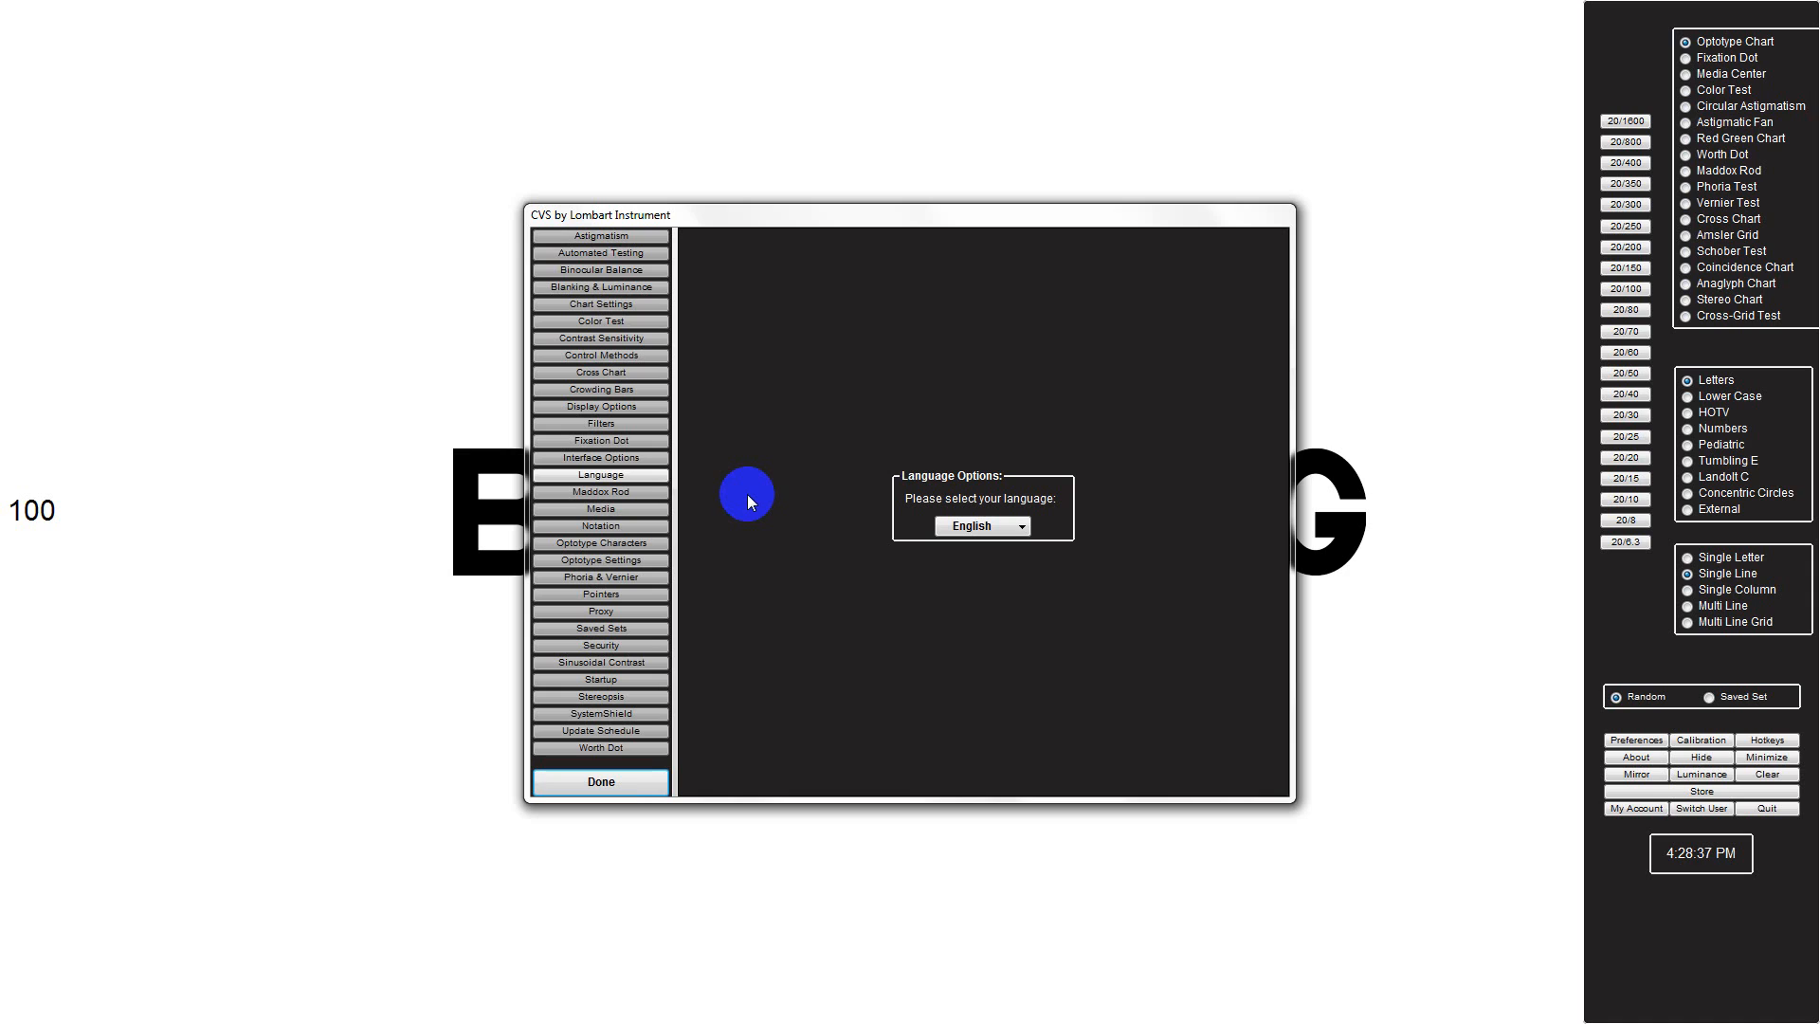
pyautogui.click(657, 492)
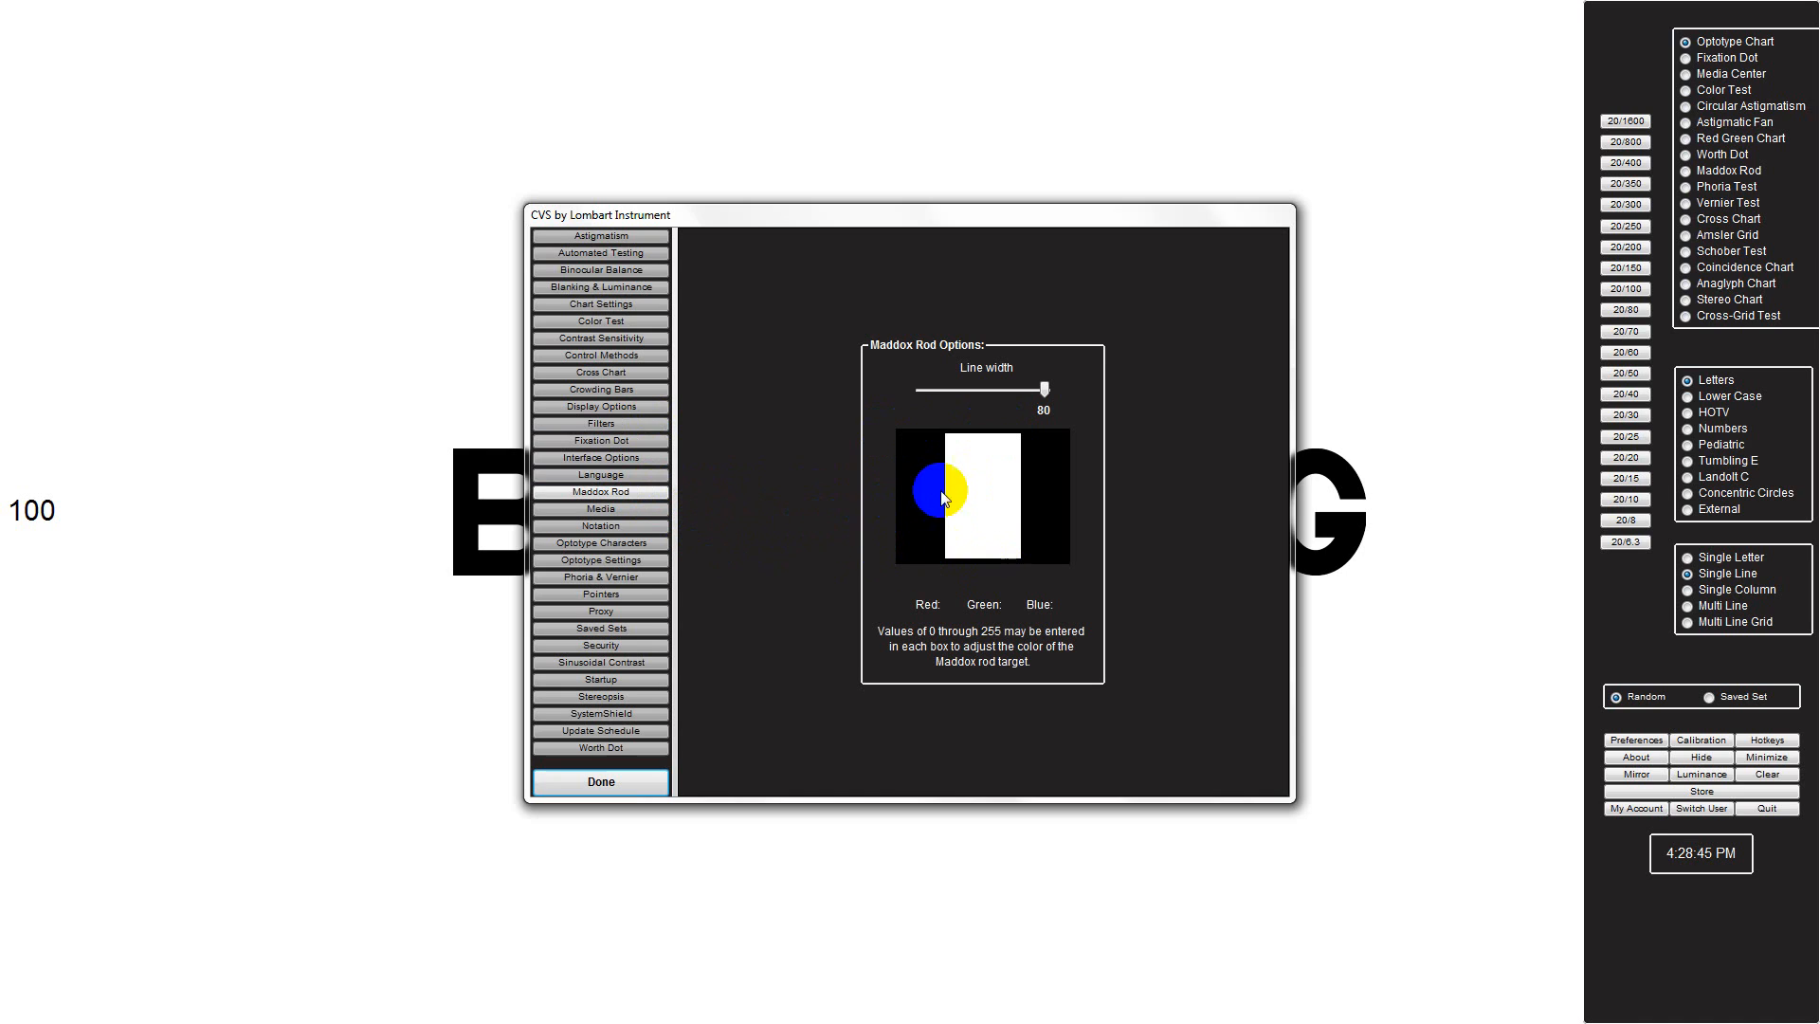
# Open the Media preferences and view the videos folder selection without choosing a folder.
pyautogui.click(651, 509)
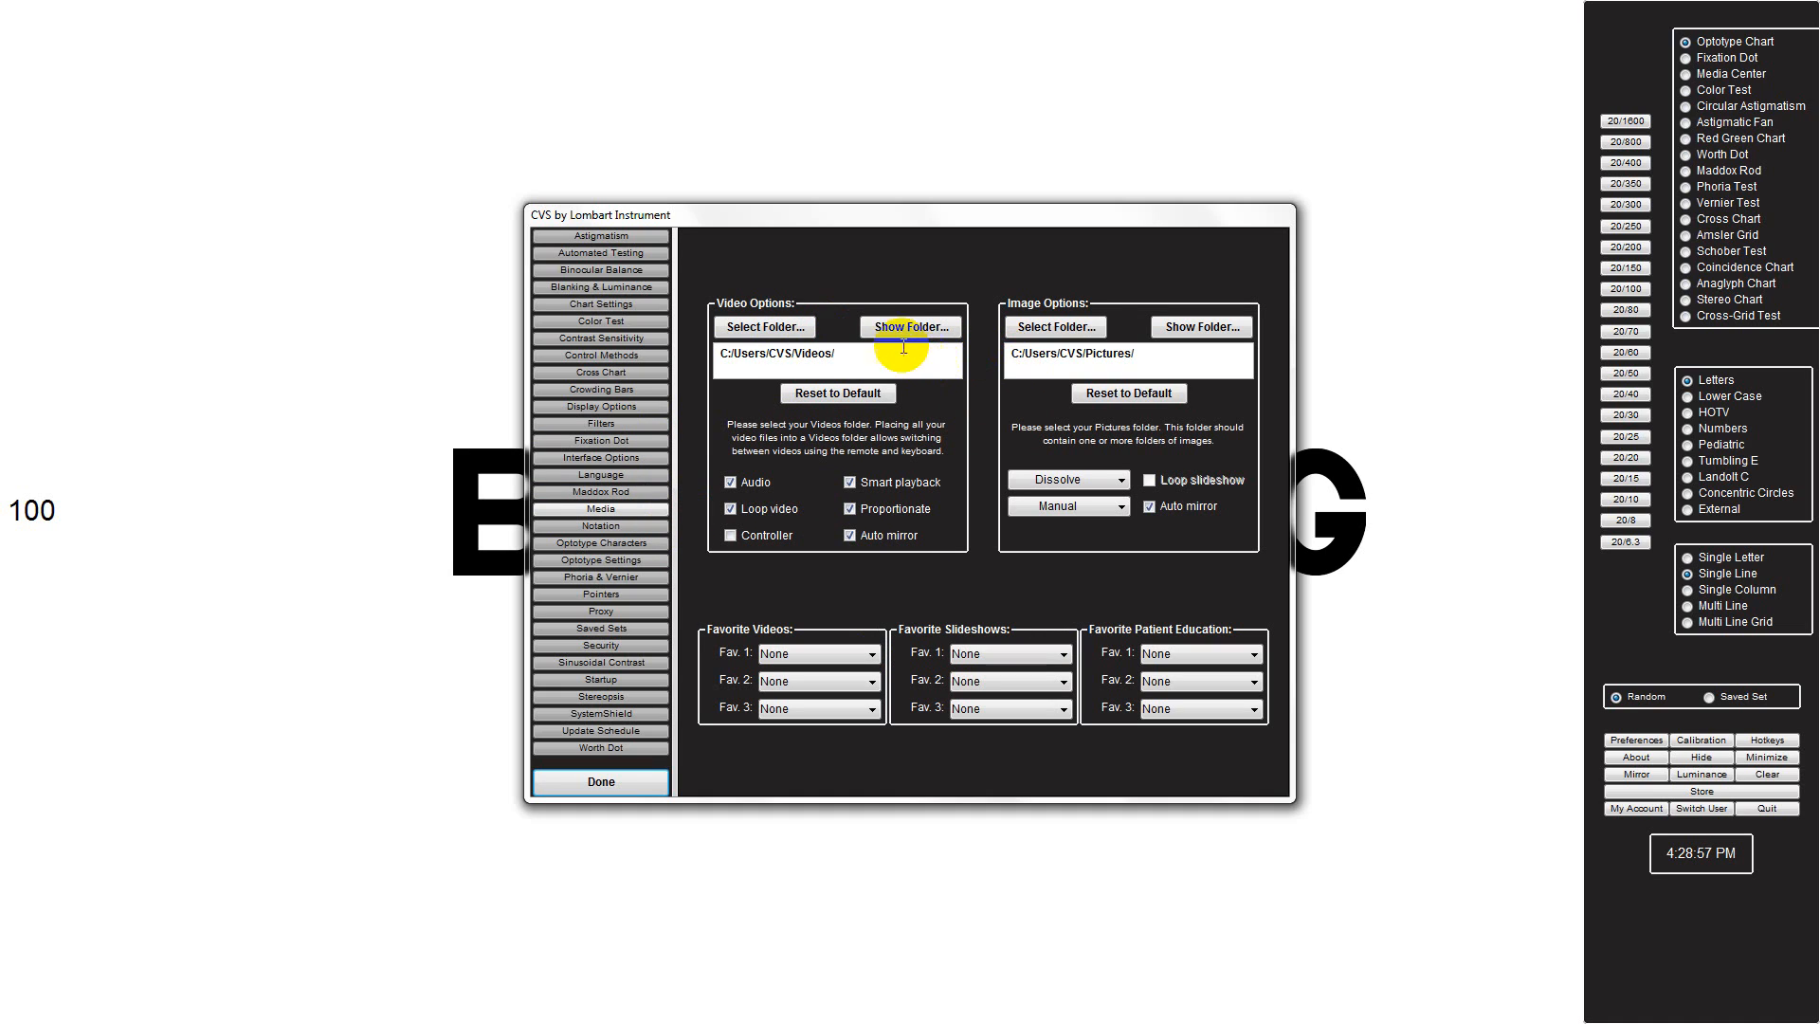
pyautogui.click(793, 326)
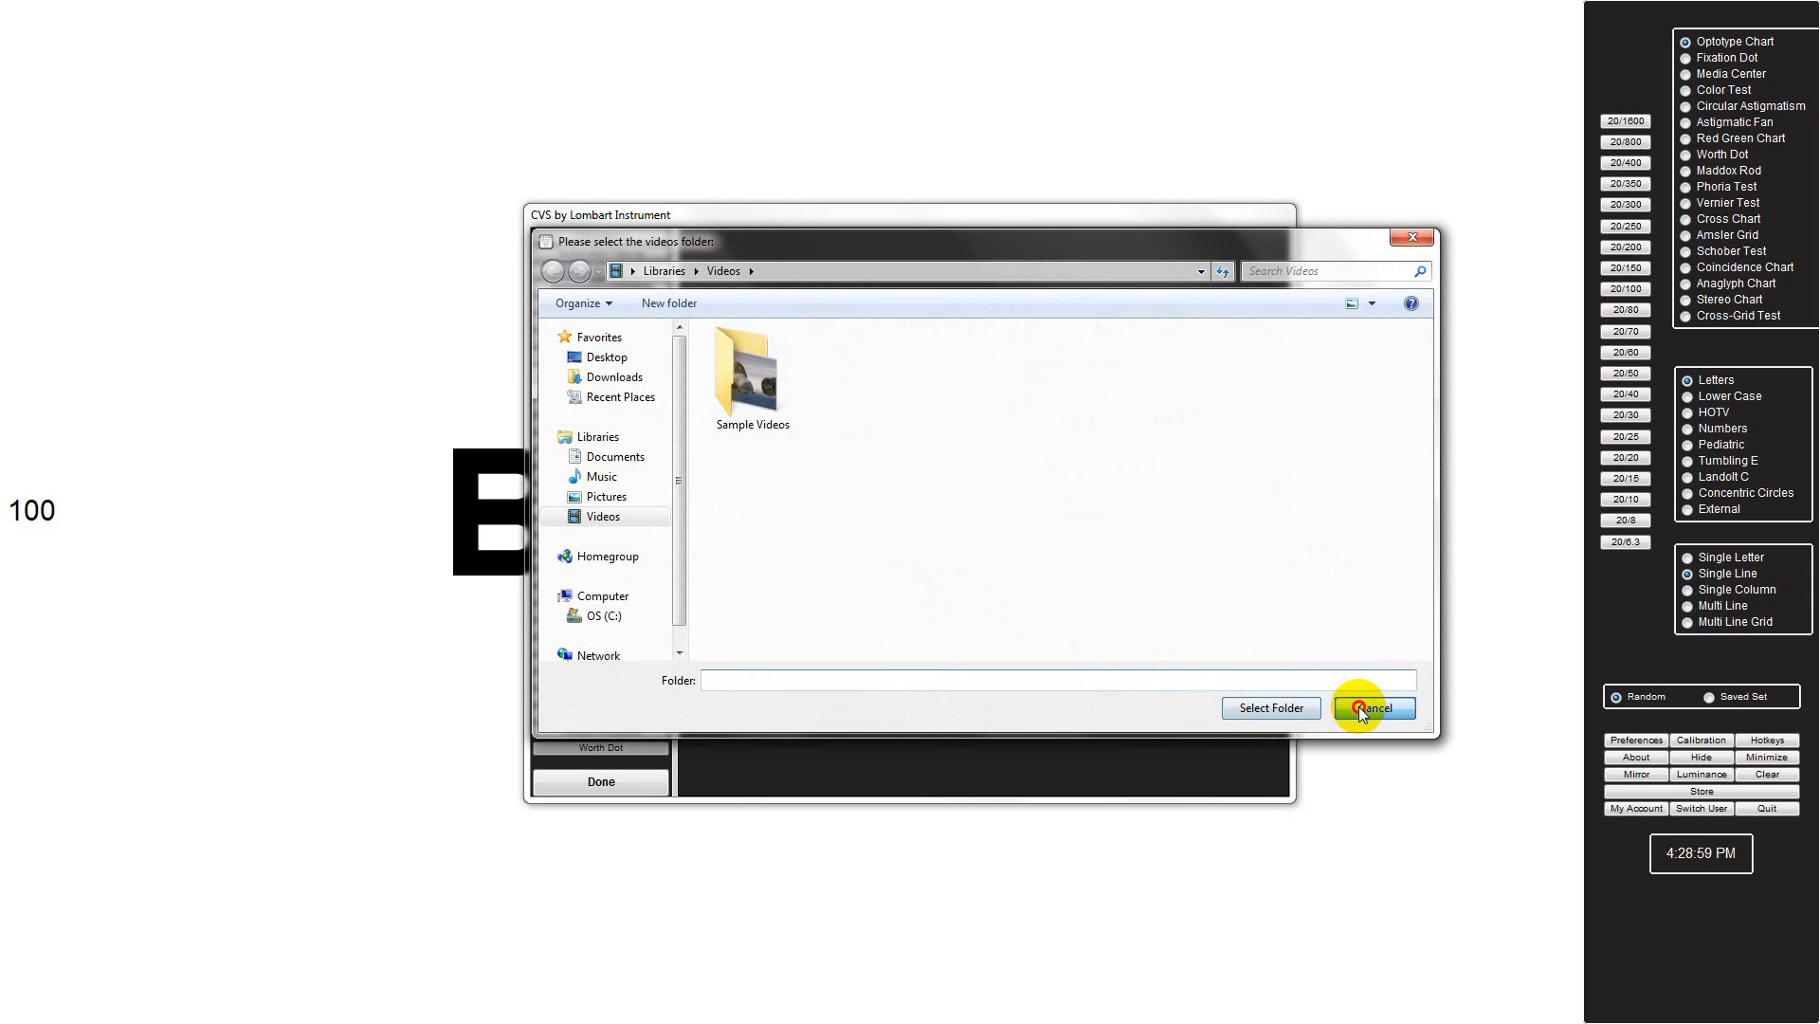
pyautogui.click(1375, 707)
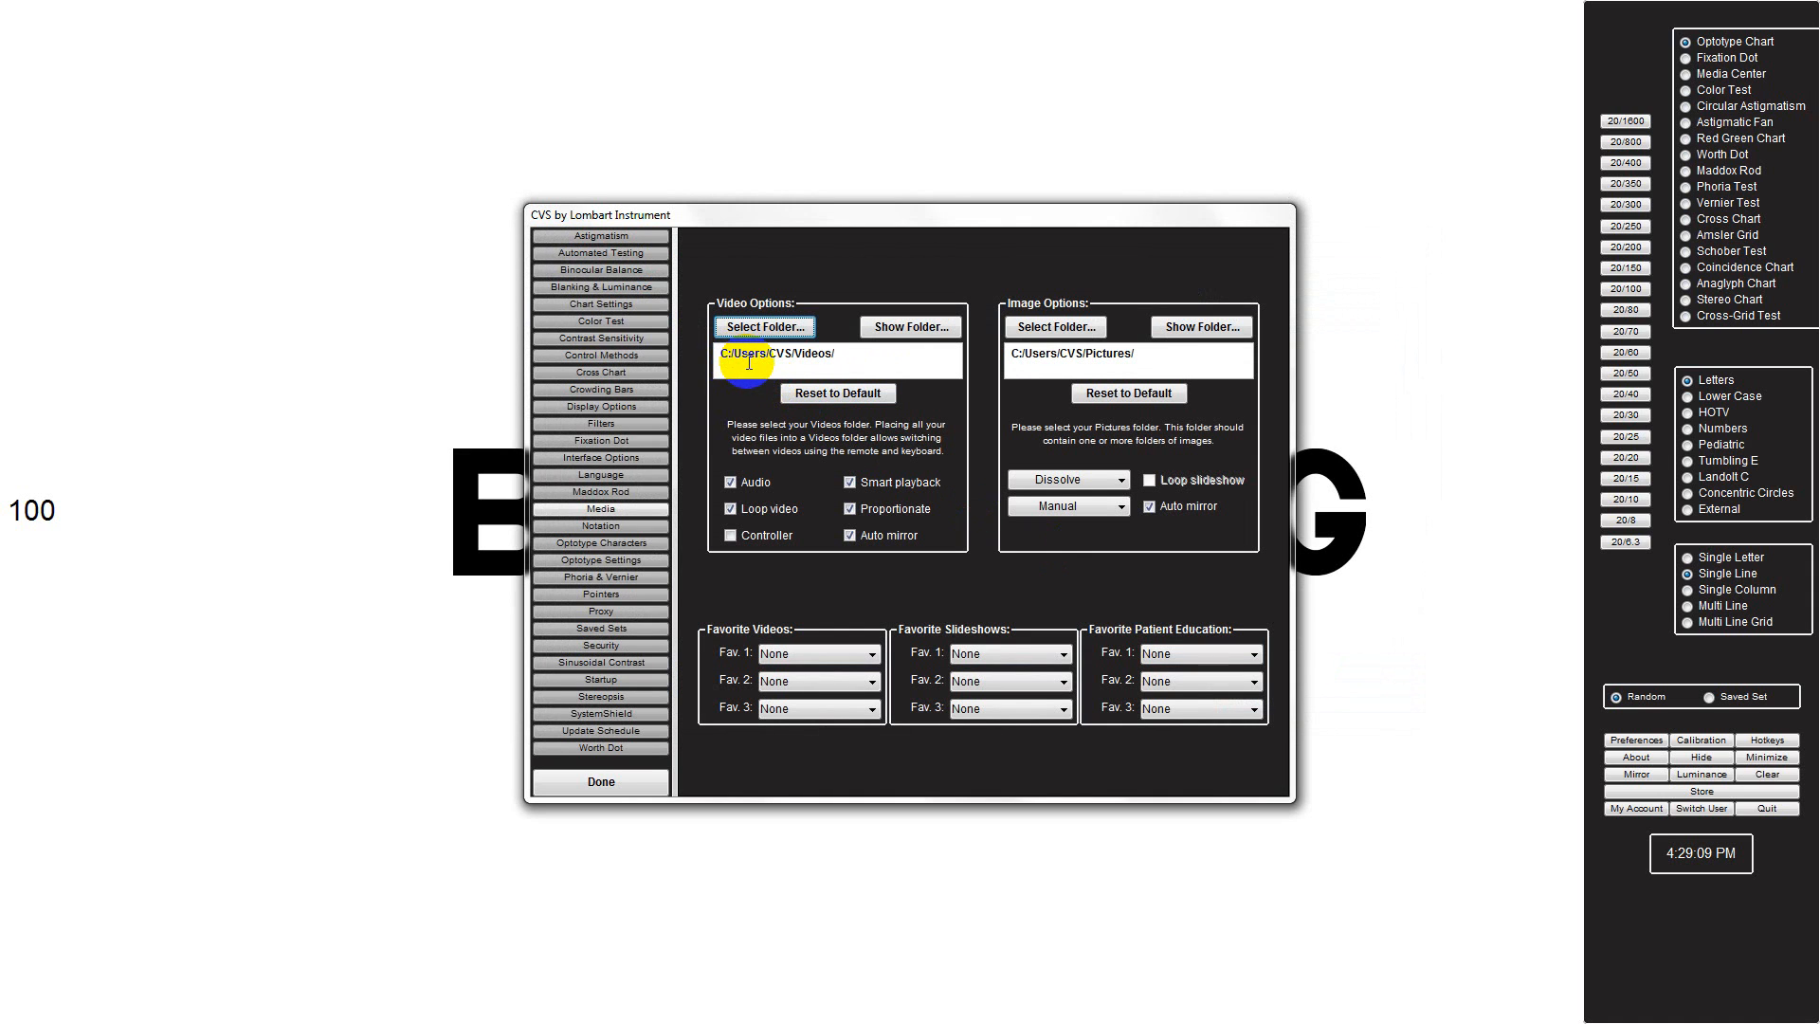
pyautogui.click(823, 362)
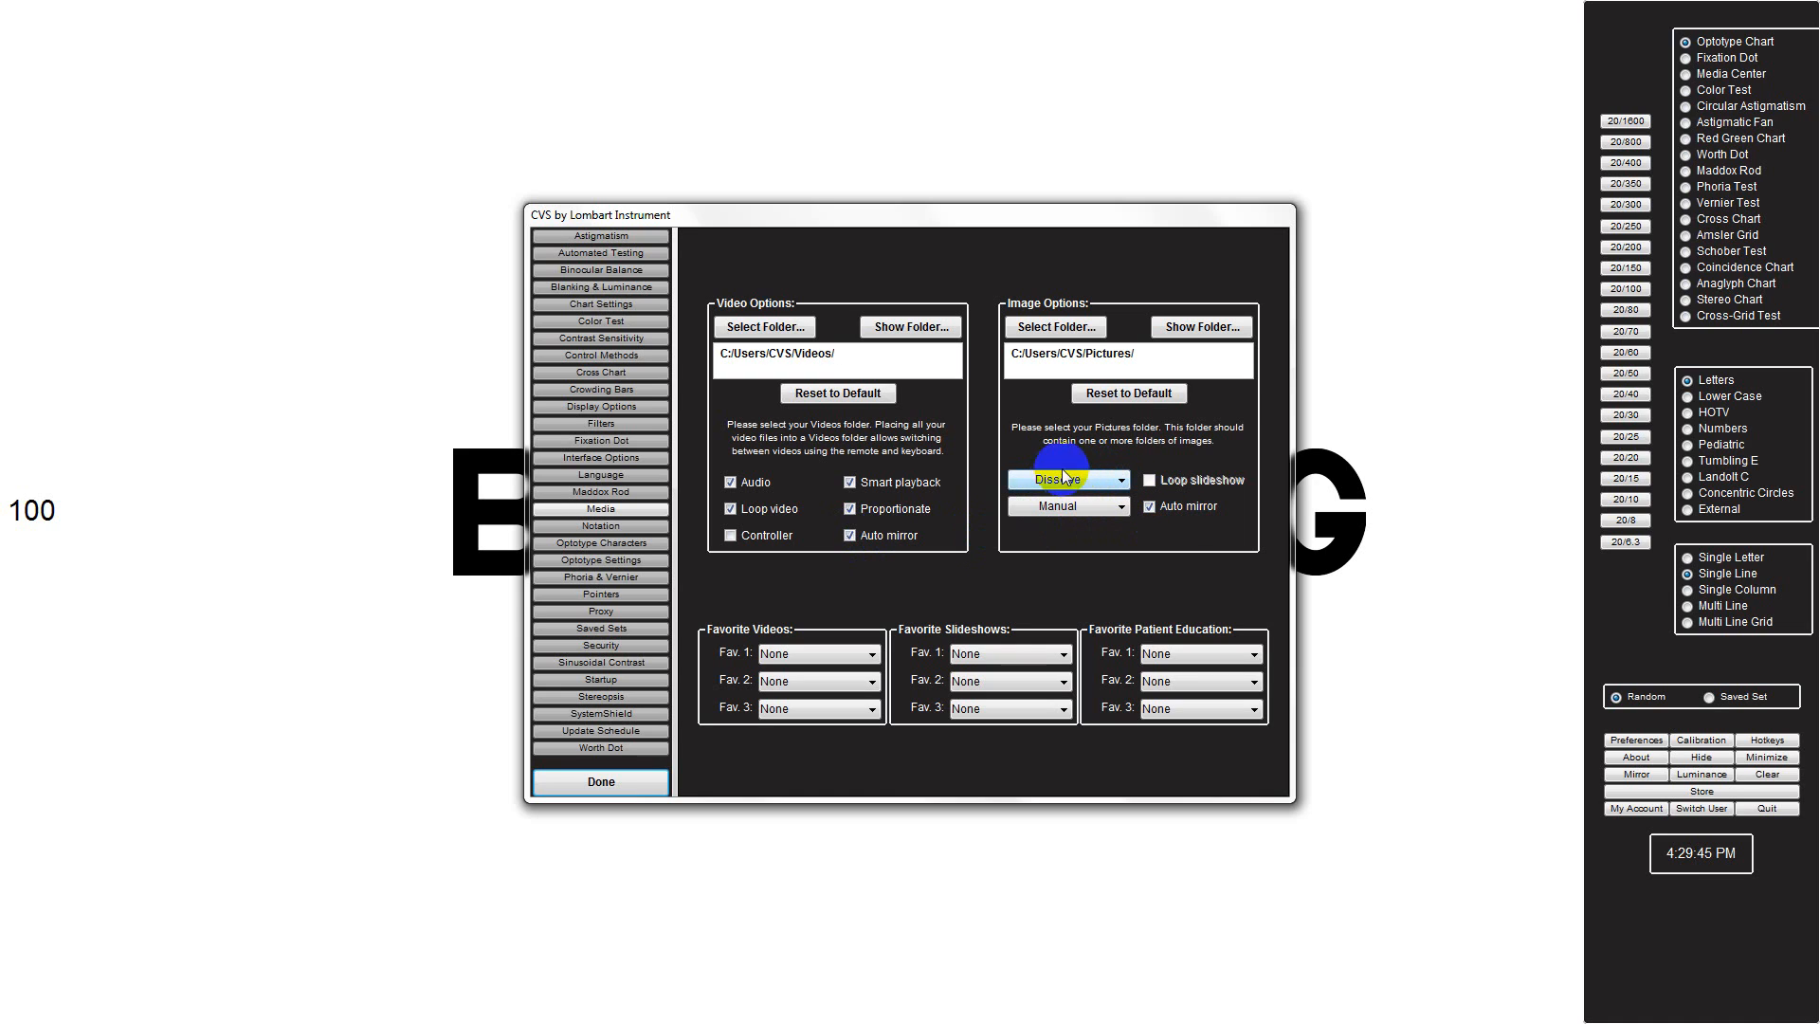
# Review the image transition choices and the available favorite videos in the Media preferences without changing them.
pyautogui.click(1120, 481)
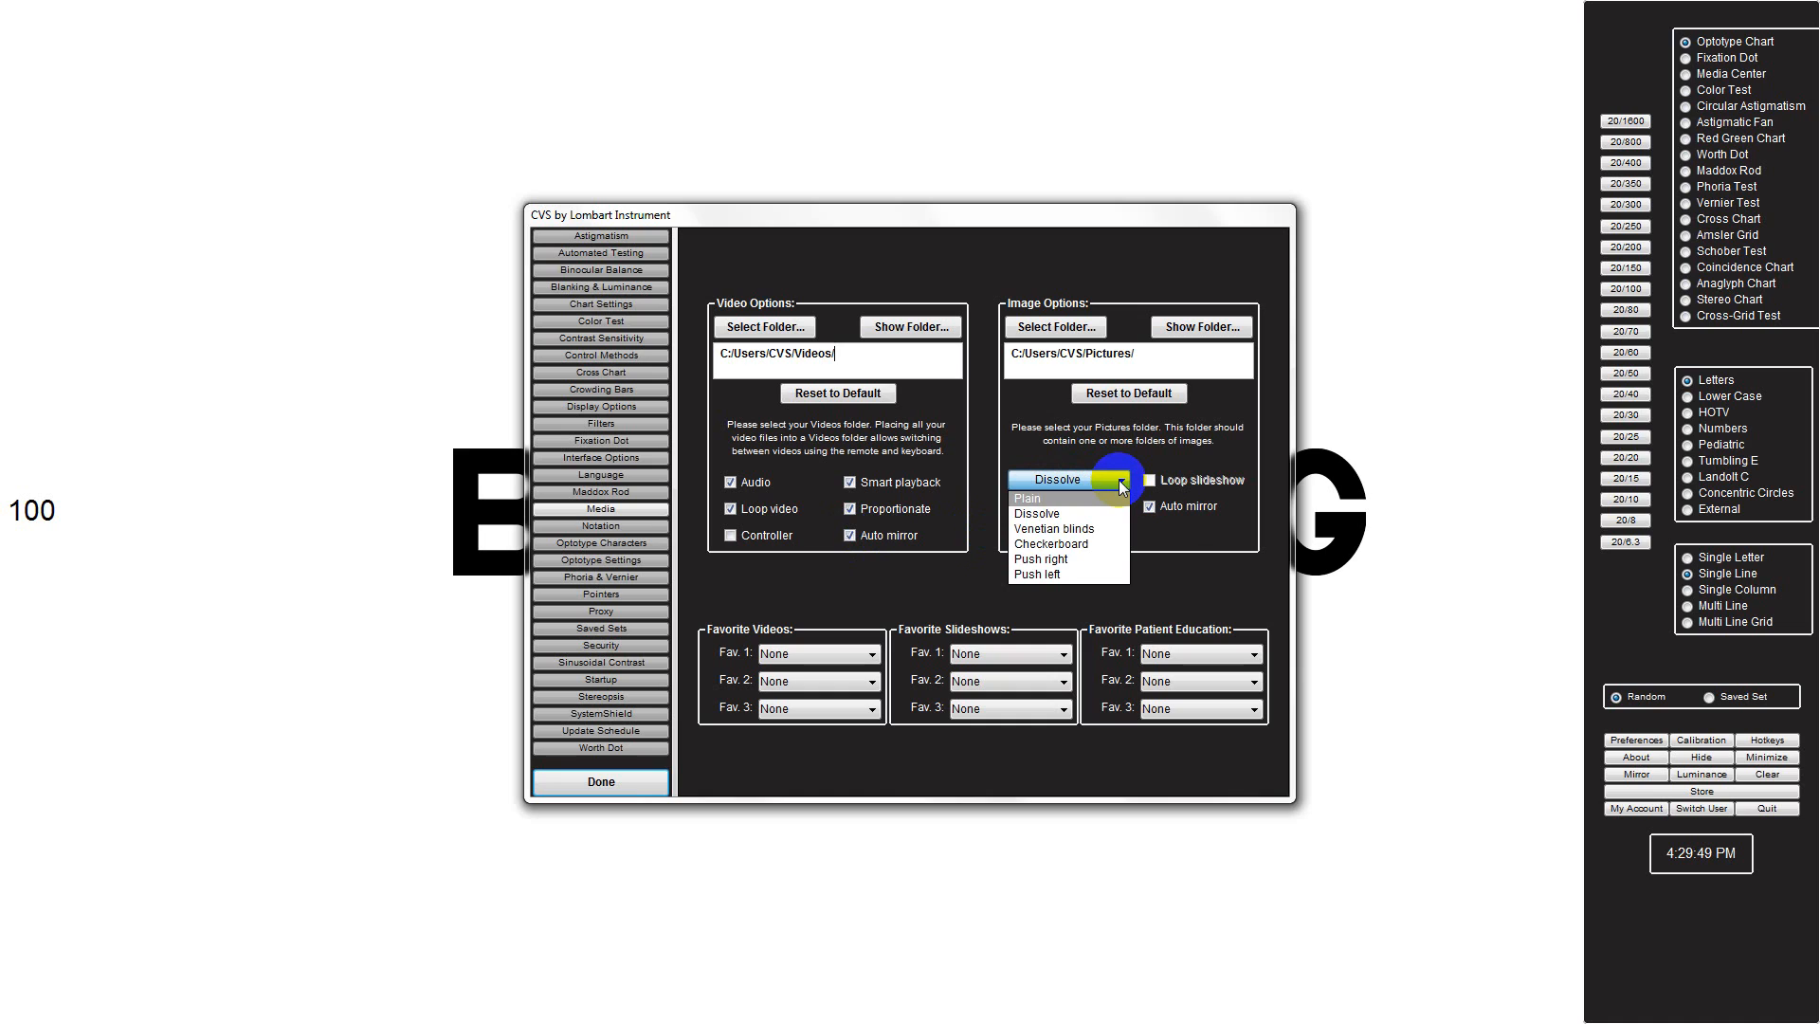
pyautogui.click(1120, 481)
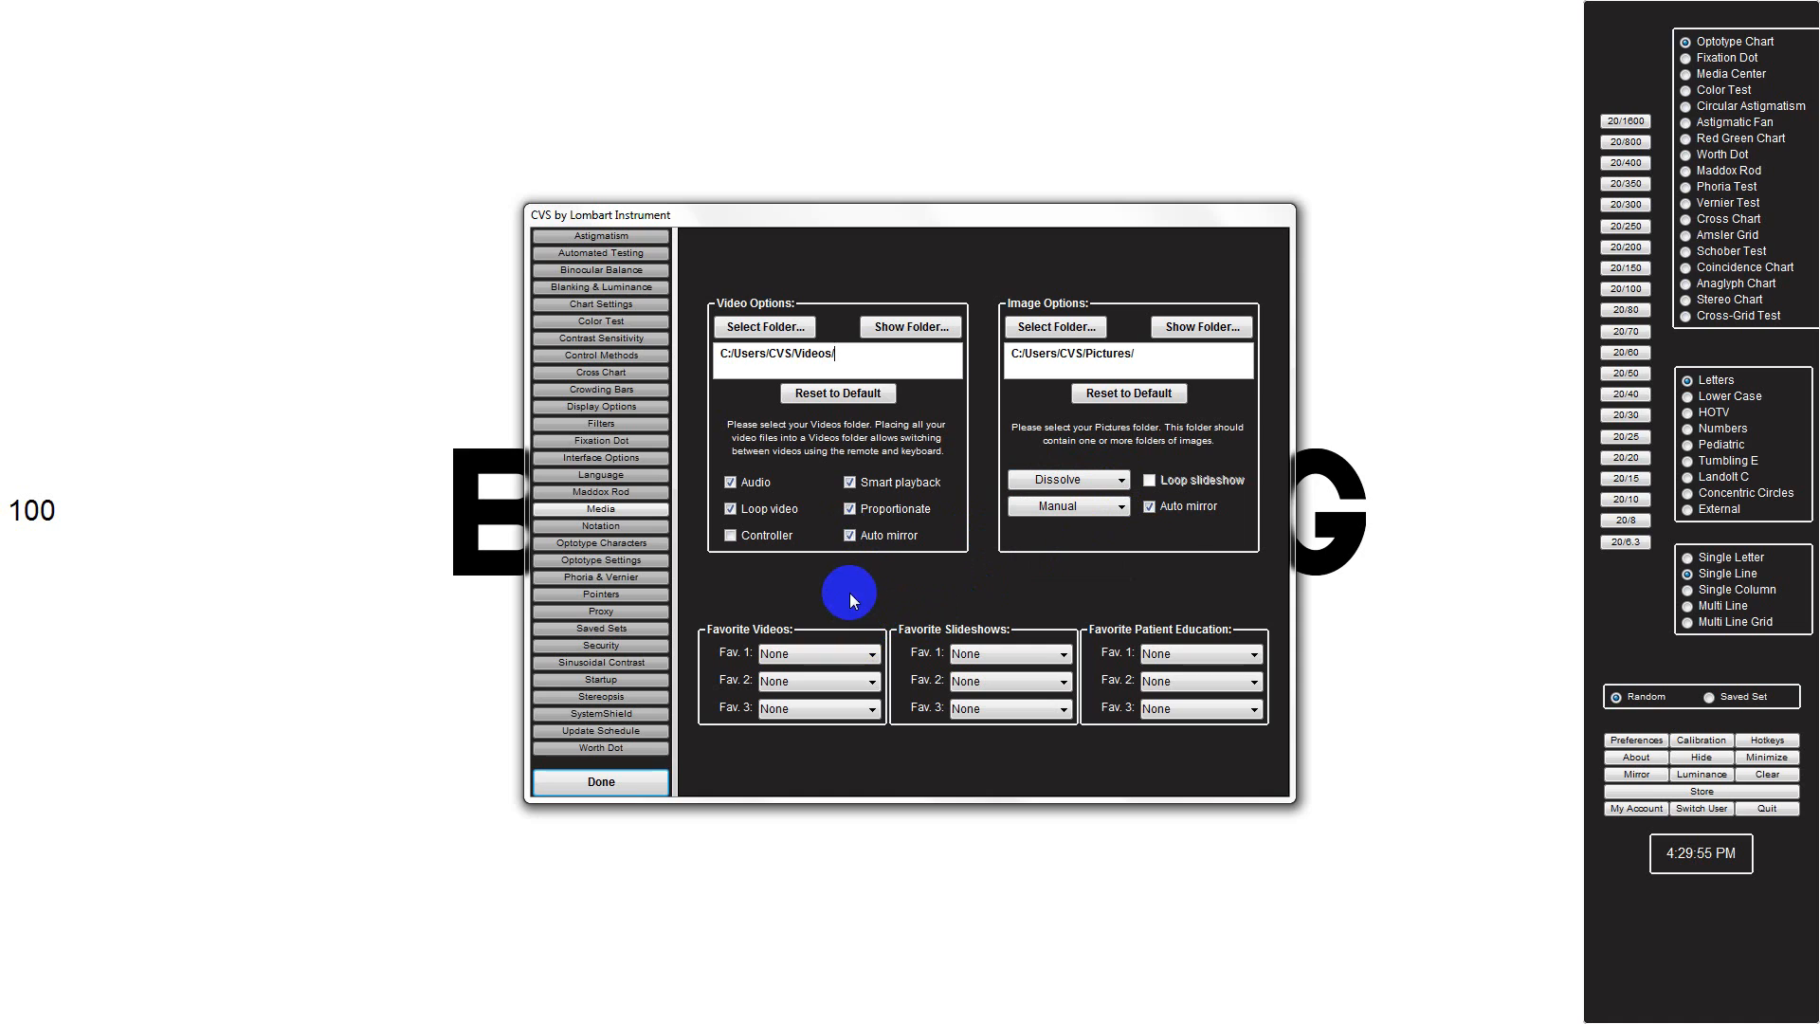
pyautogui.click(872, 653)
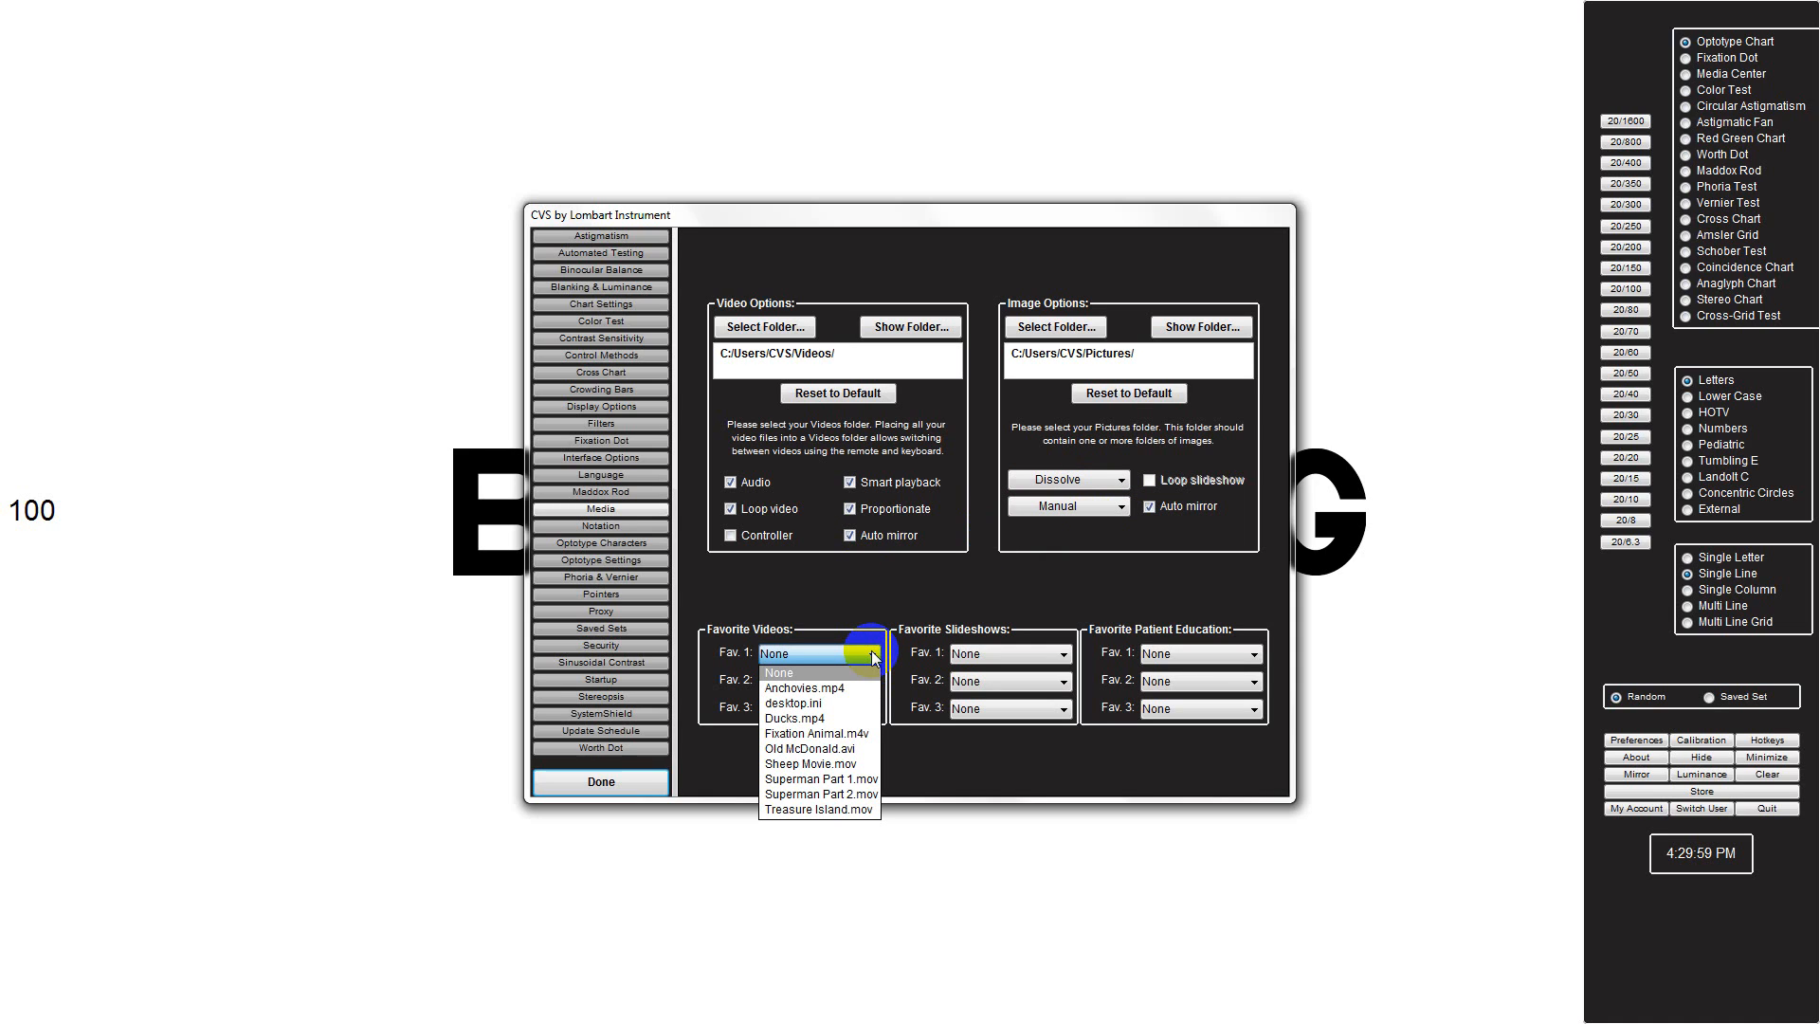
pyautogui.click(872, 652)
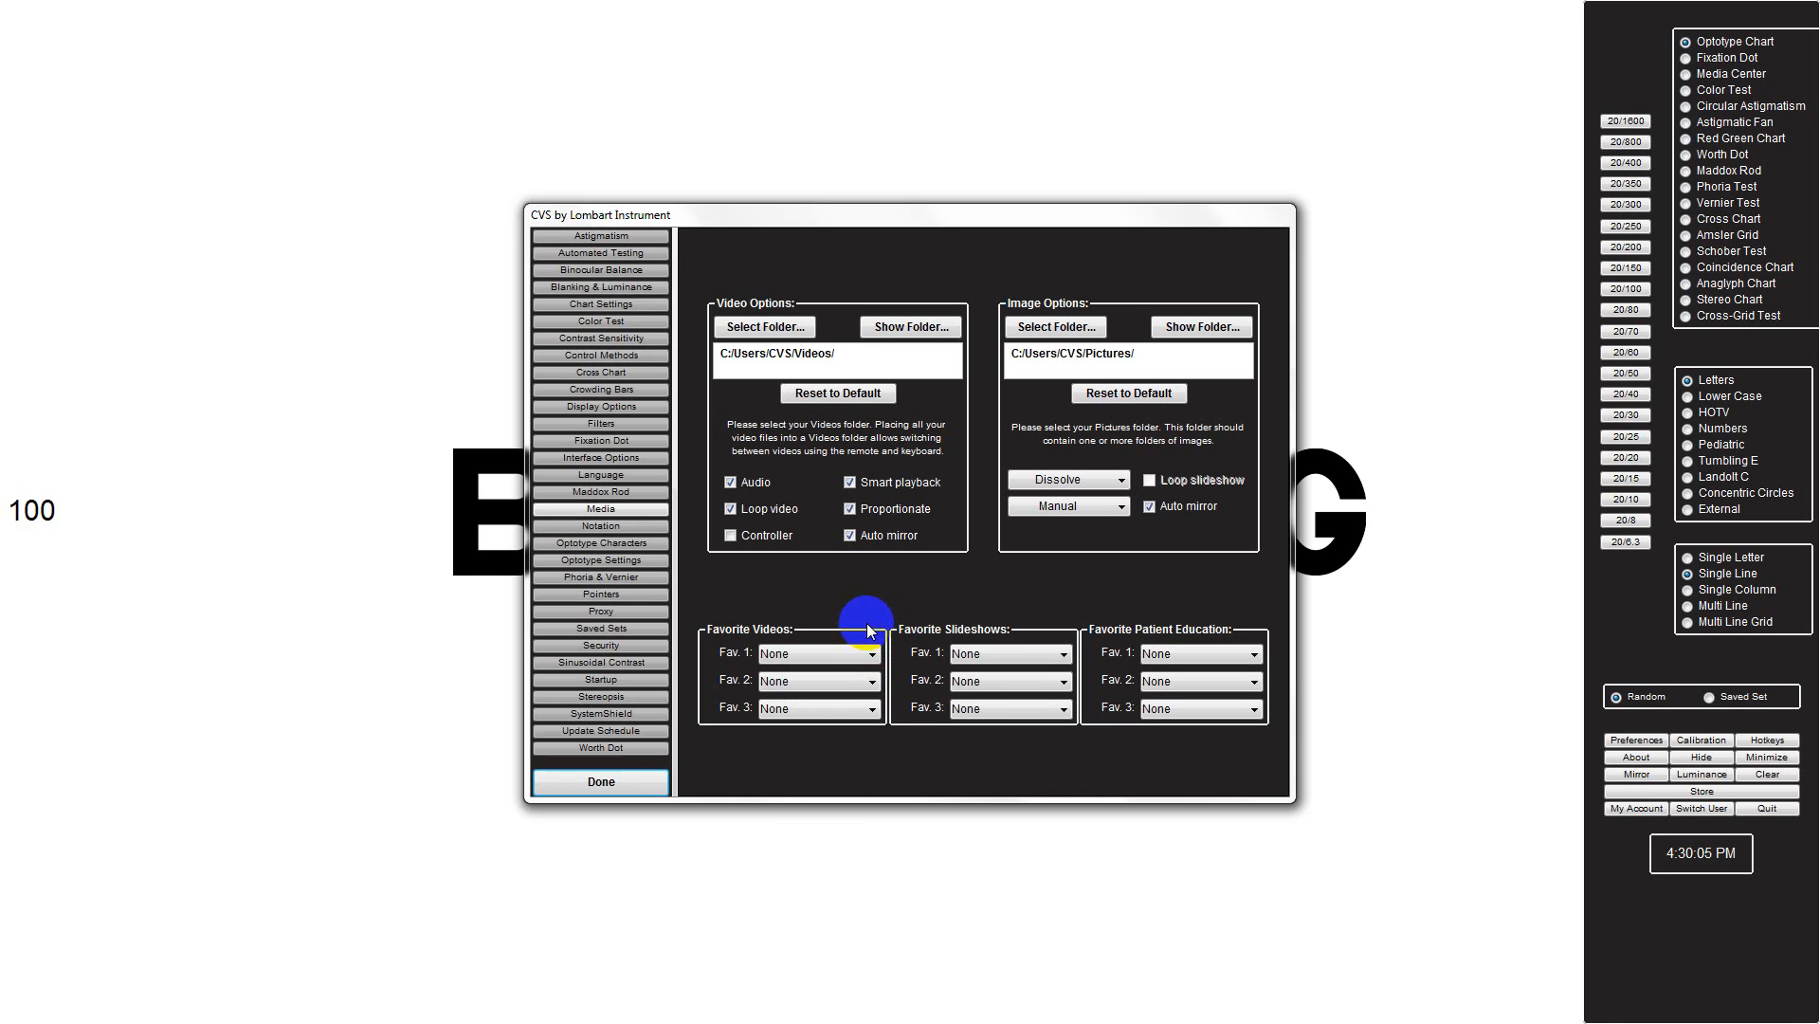
pyautogui.click(846, 652)
pyautogui.click(846, 706)
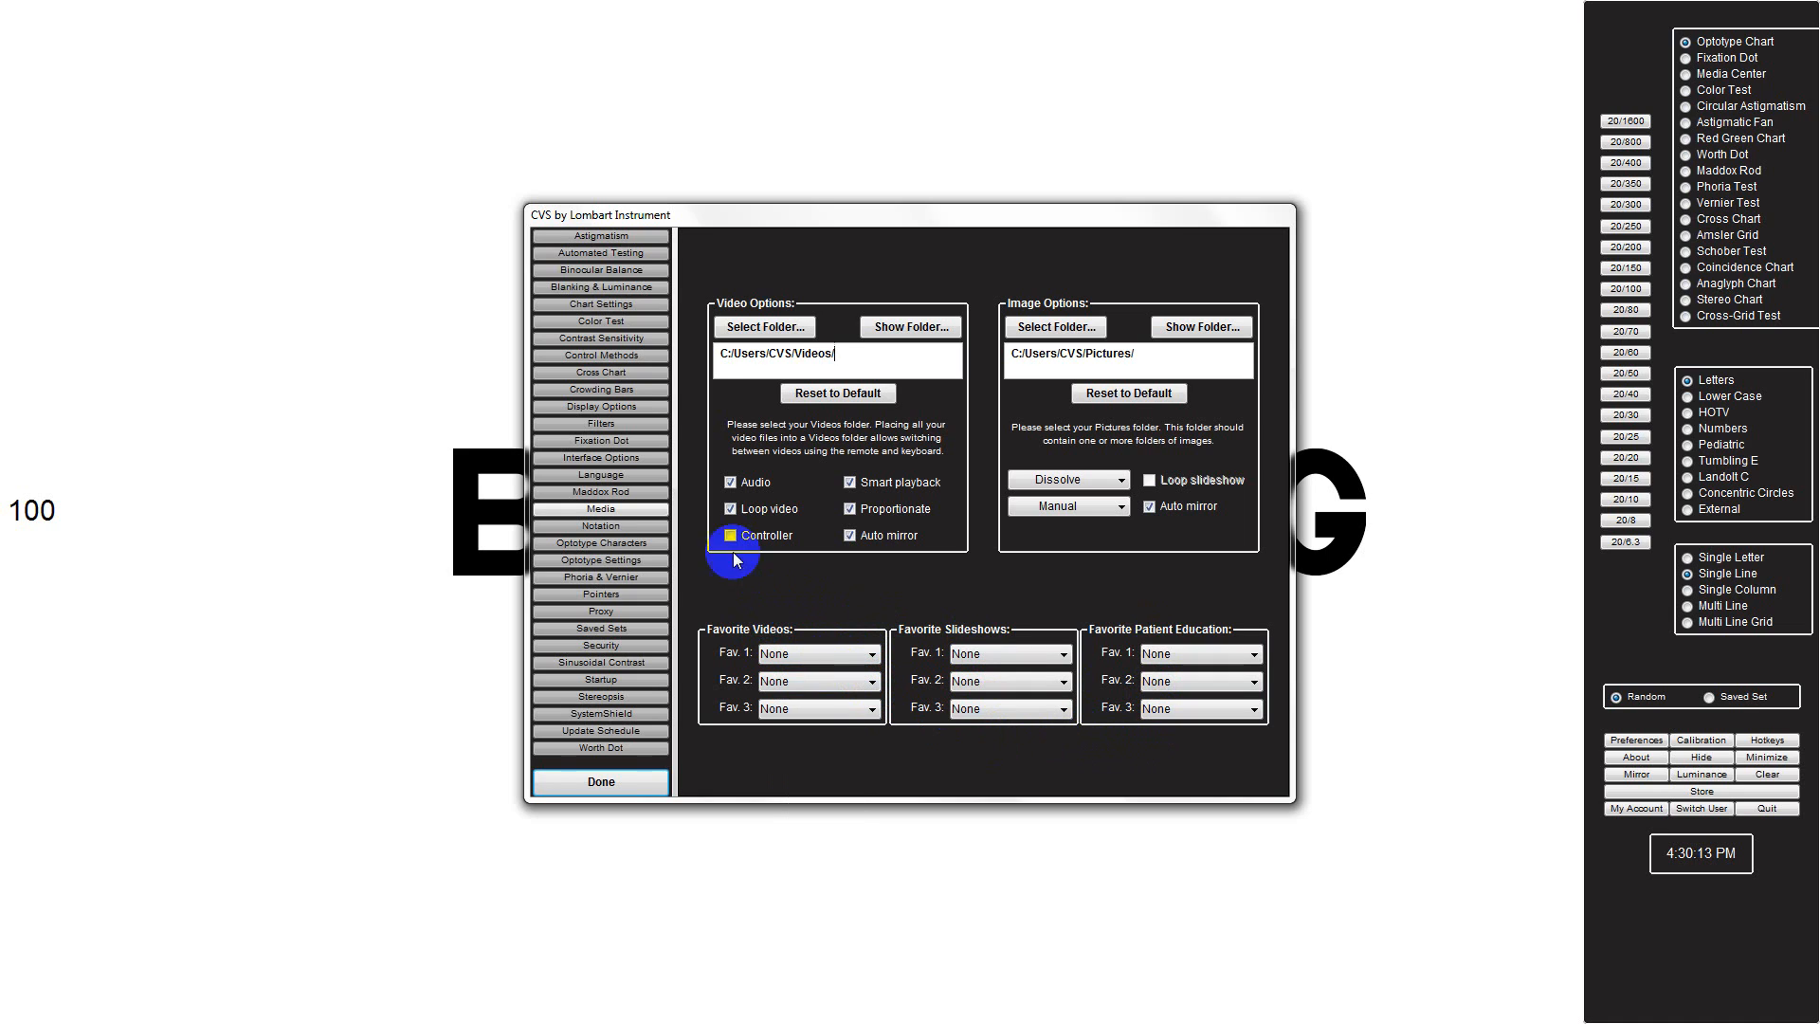
# Review the chart notation, VA text size and VA label options, and the selectable Snellen letters in Optotype Characters.
pyautogui.click(647, 528)
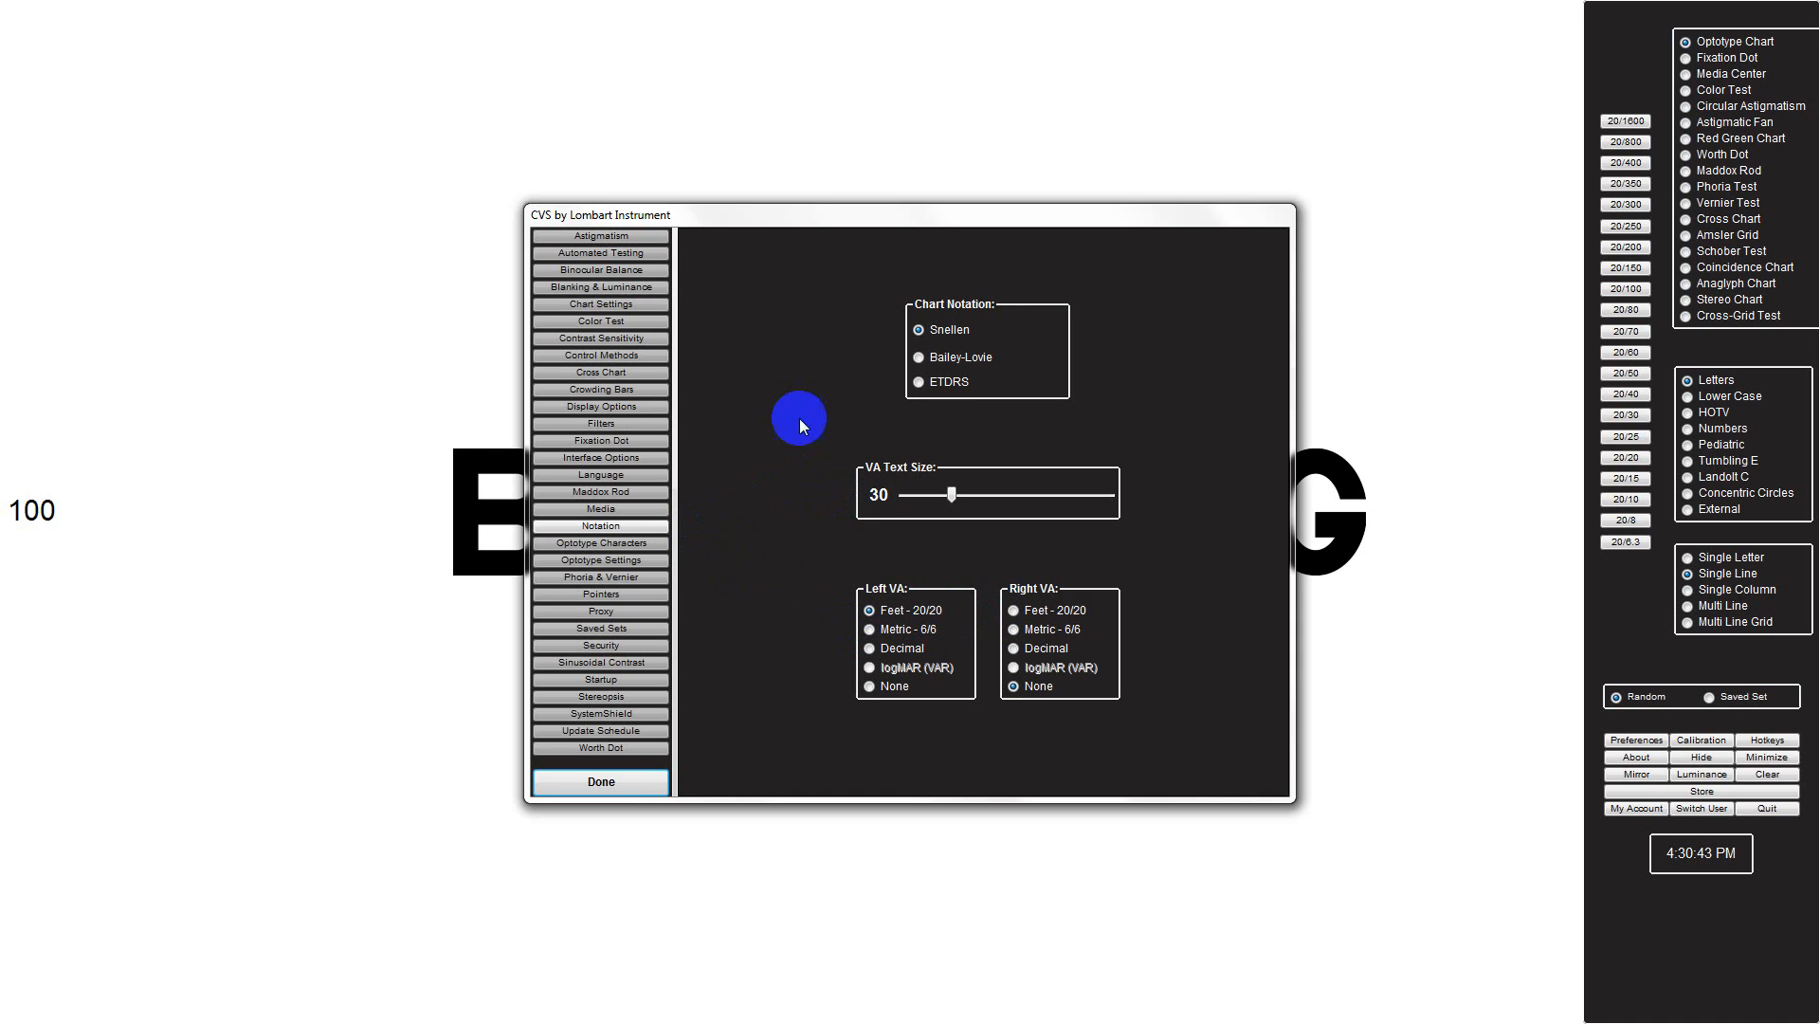
pyautogui.click(656, 543)
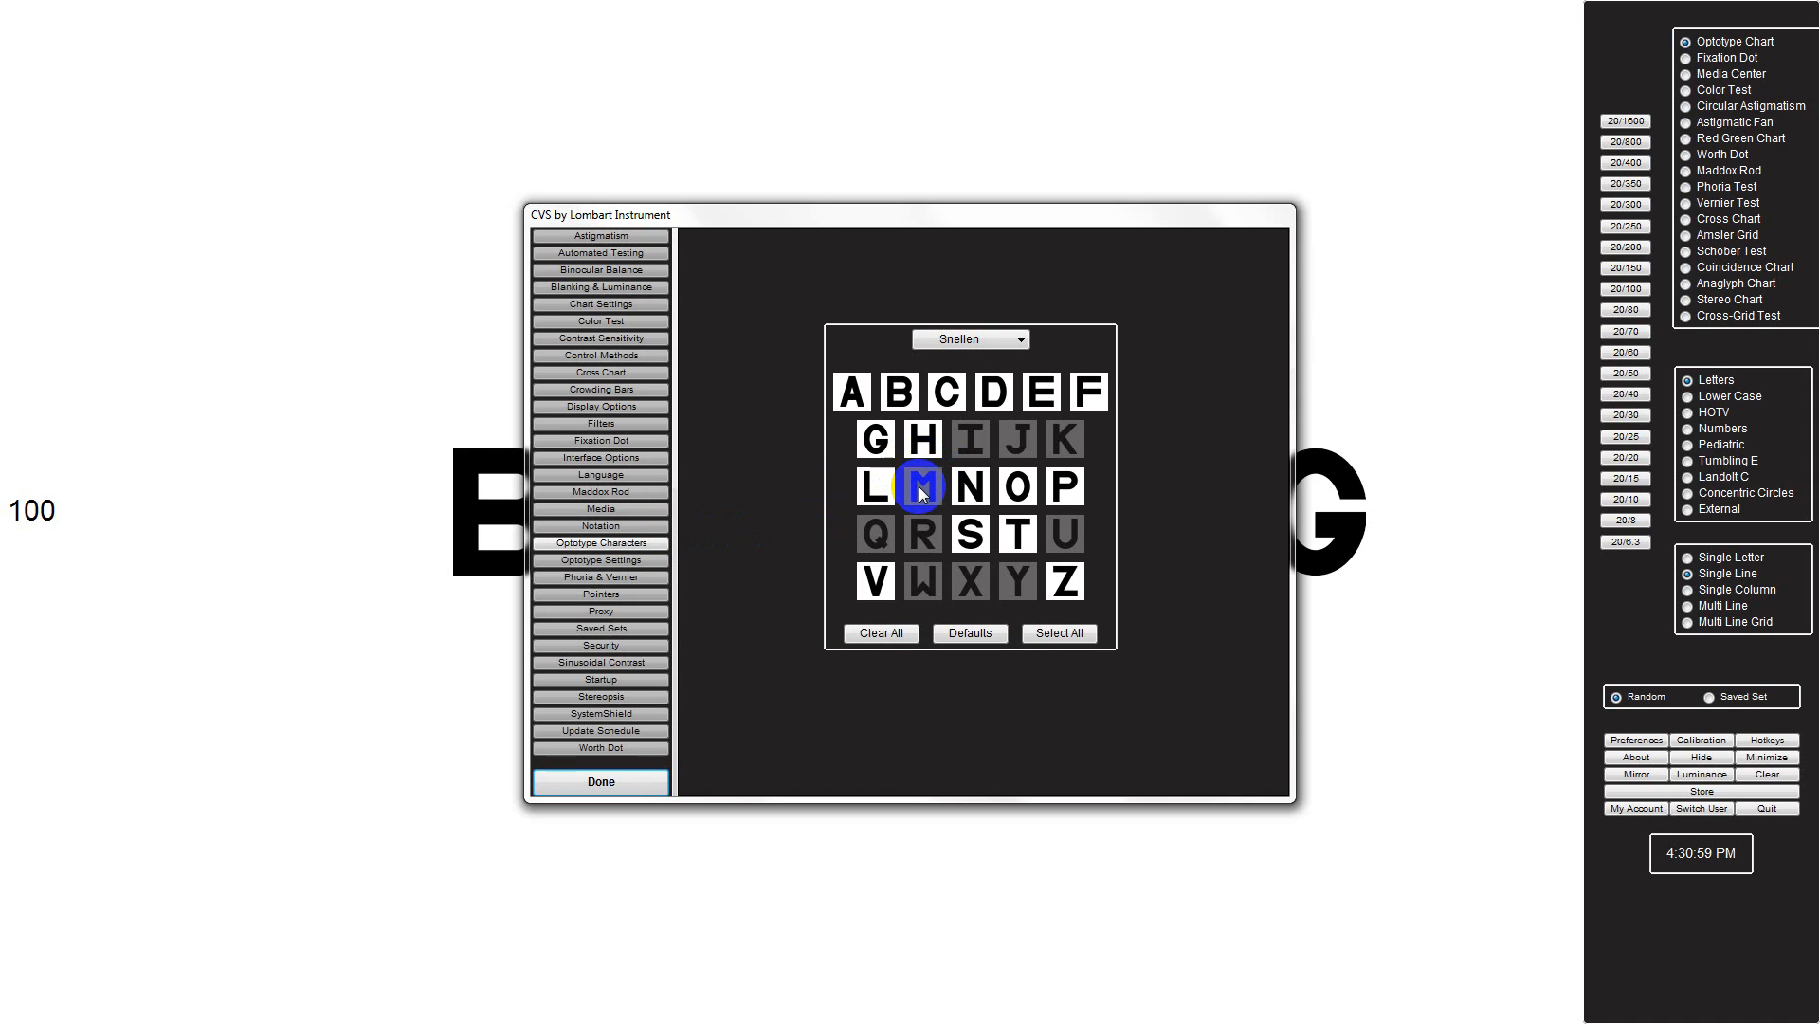
pyautogui.click(930, 531)
# Review the Optotype Settings, the Phoria & Vernier line widths and the Pointers preferences.
pyautogui.click(652, 560)
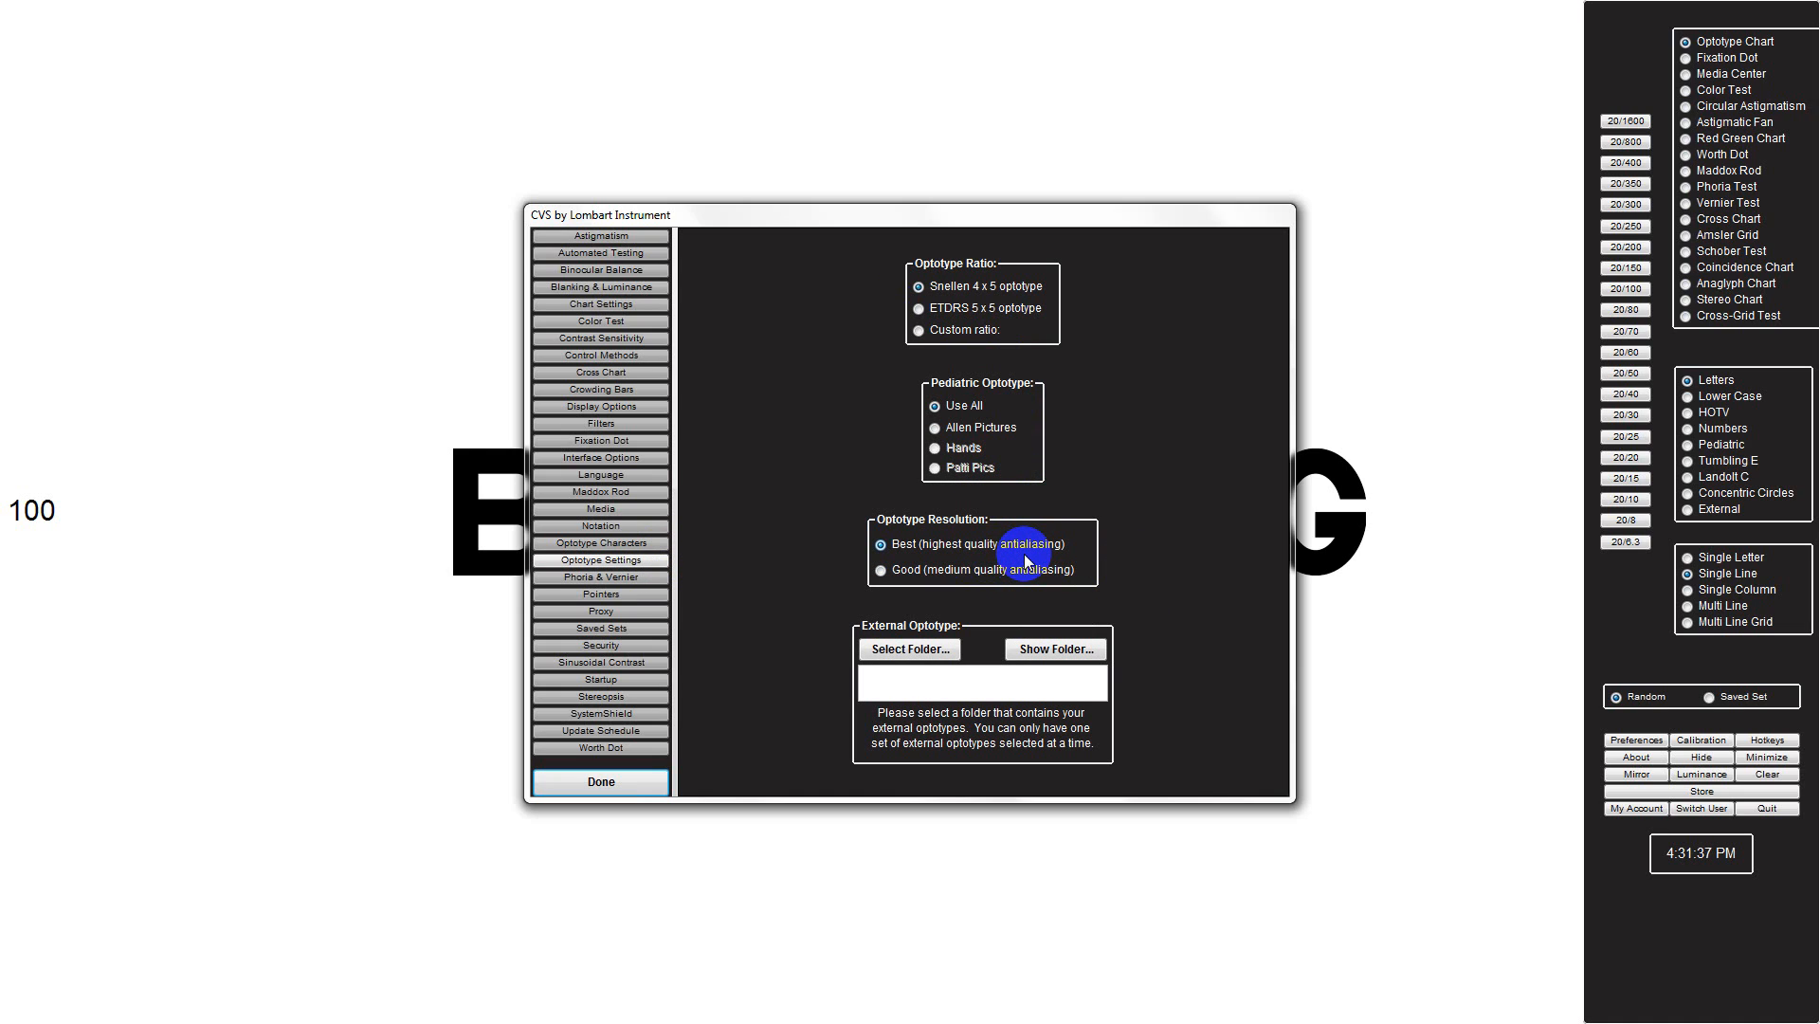
pyautogui.click(942, 648)
pyautogui.click(645, 580)
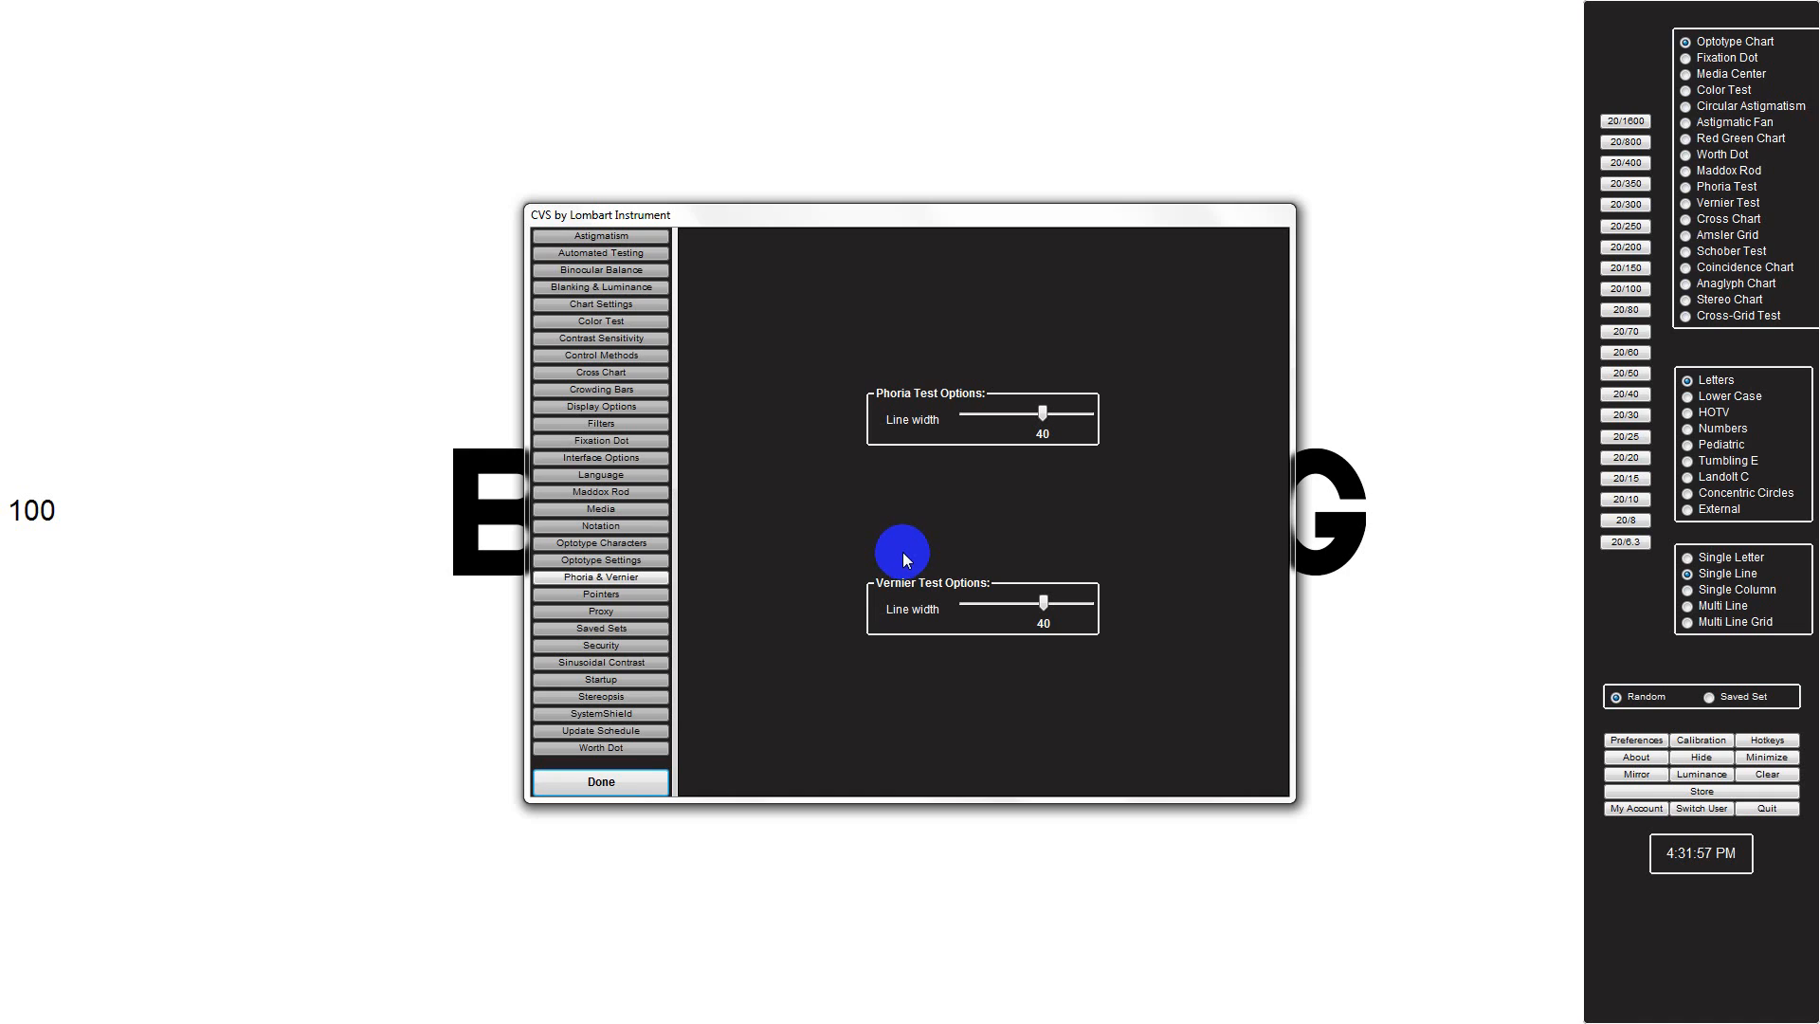
pyautogui.click(645, 594)
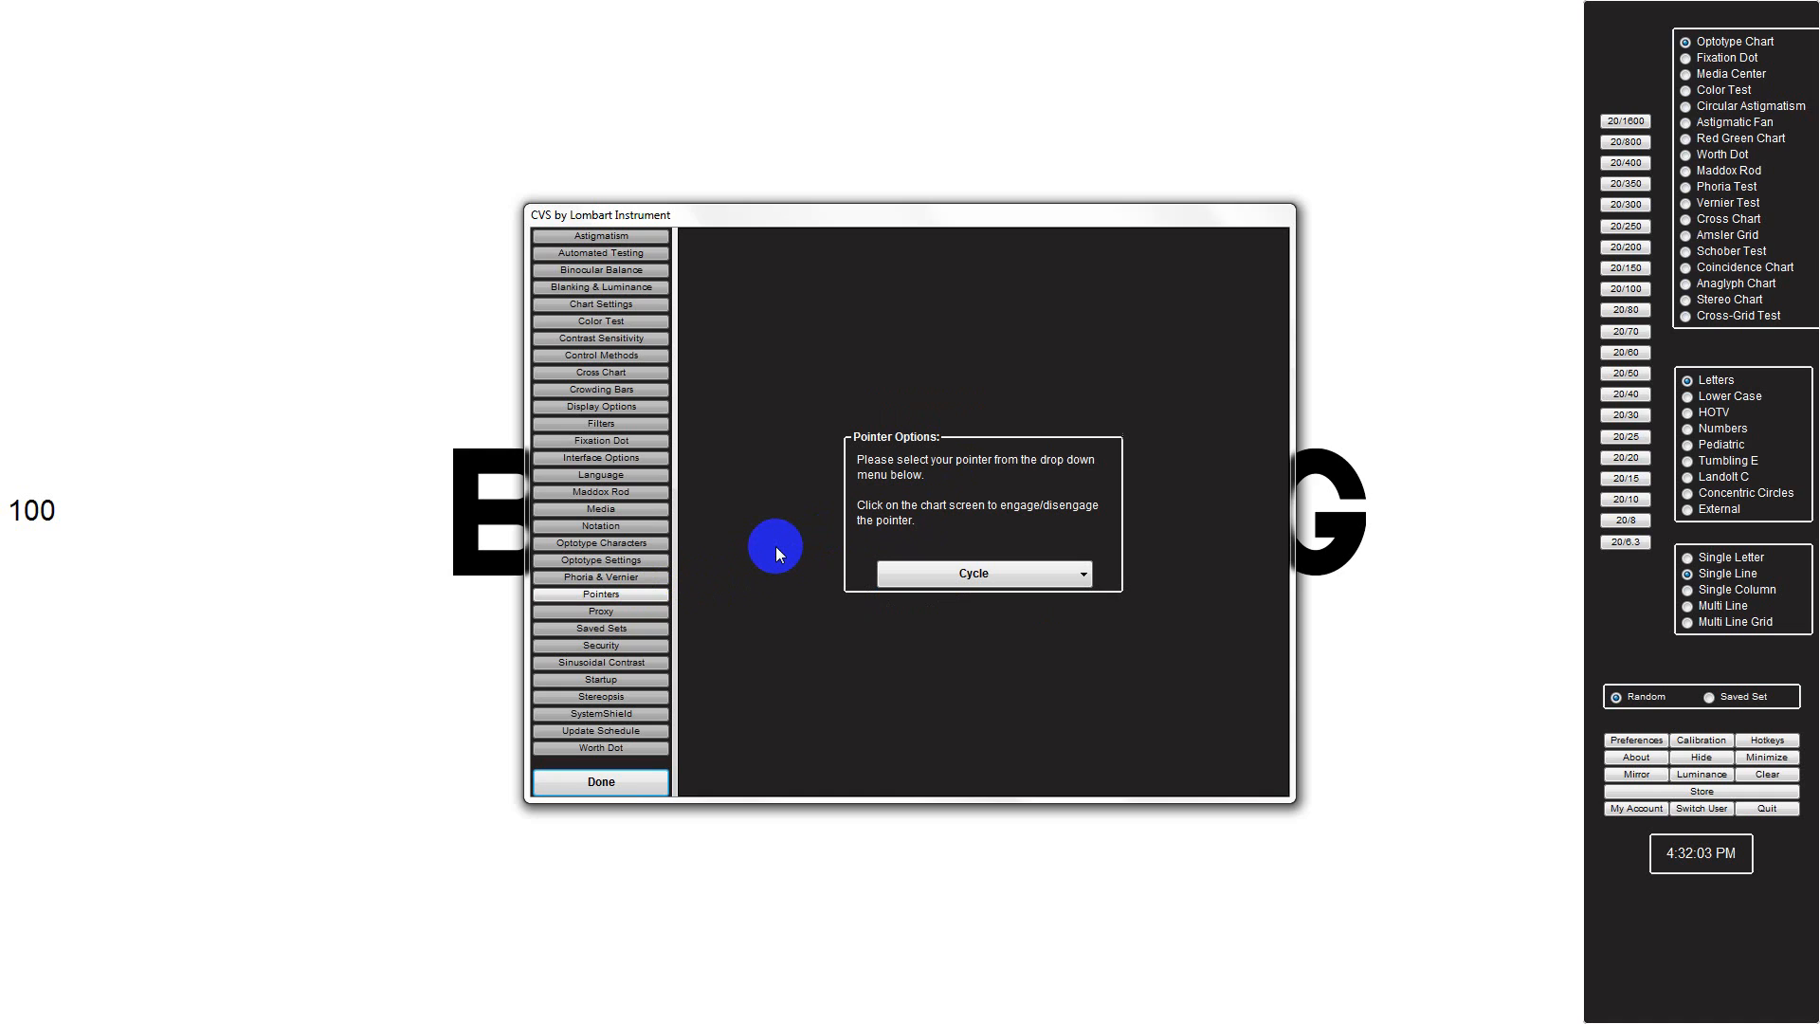
# Review the available pointer styles in the Pointers preferences and keep Cycle selected.
pyautogui.click(1079, 573)
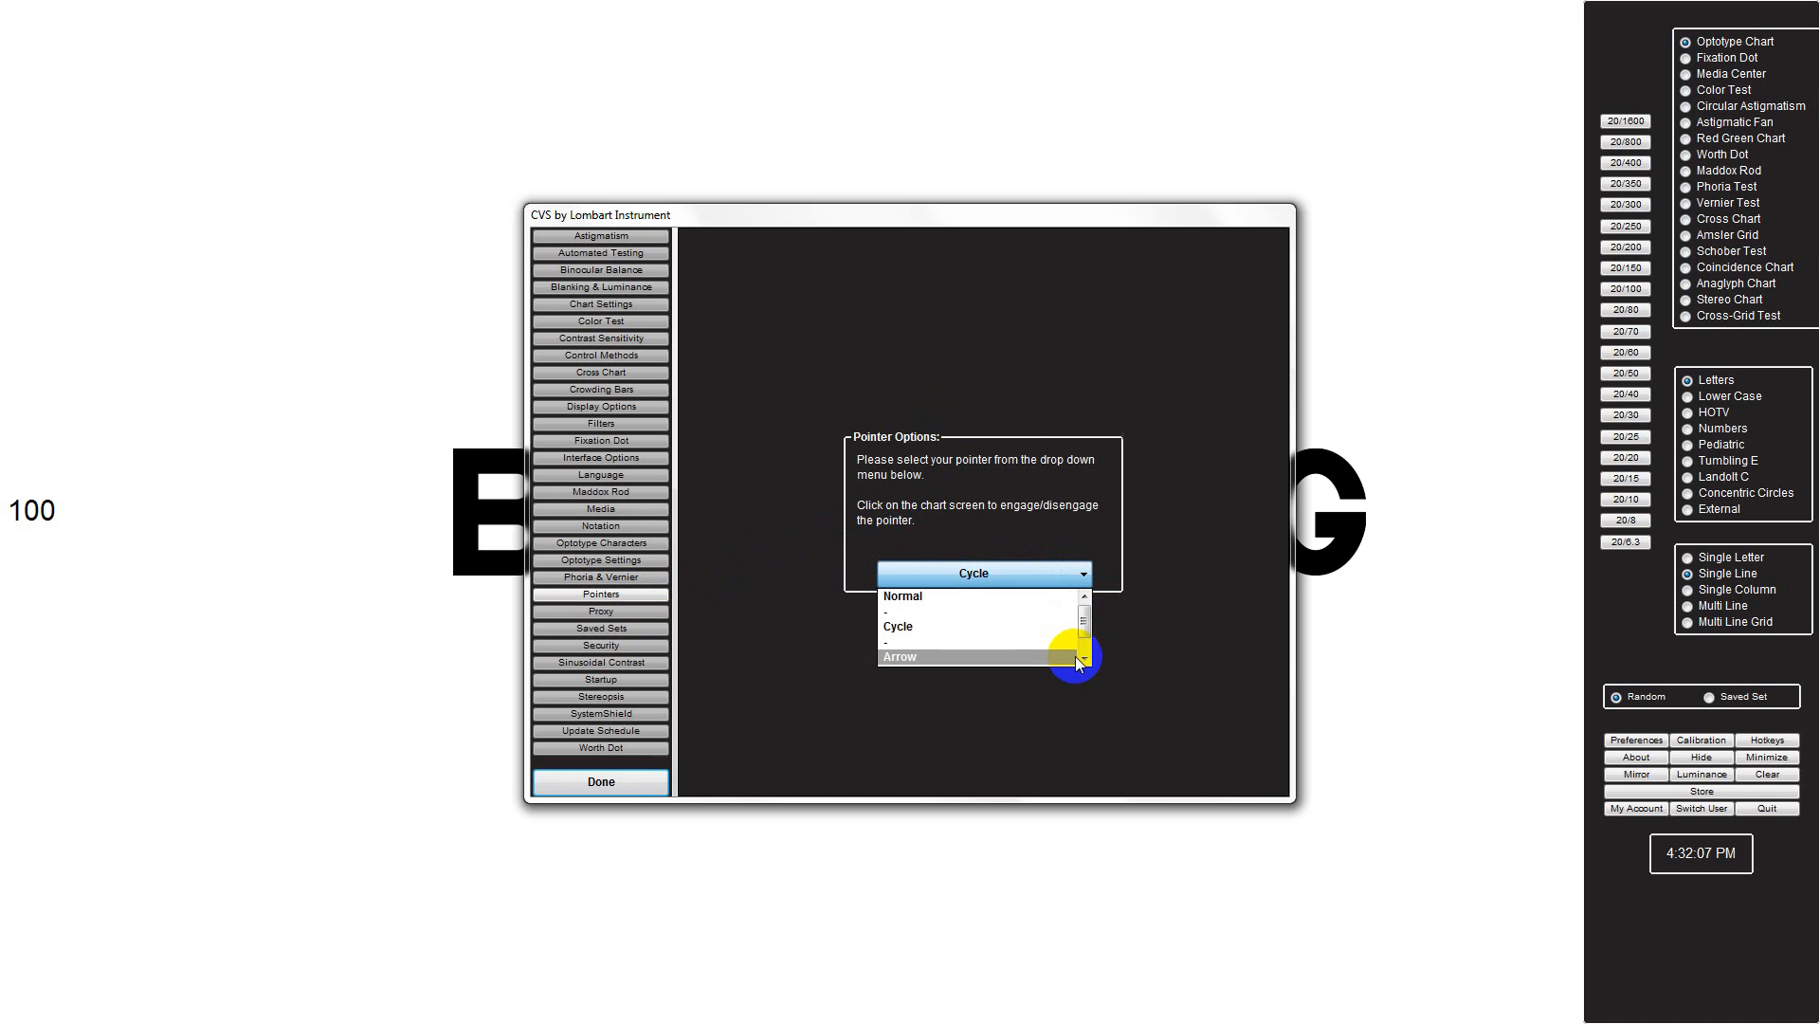
pyautogui.click(1082, 659)
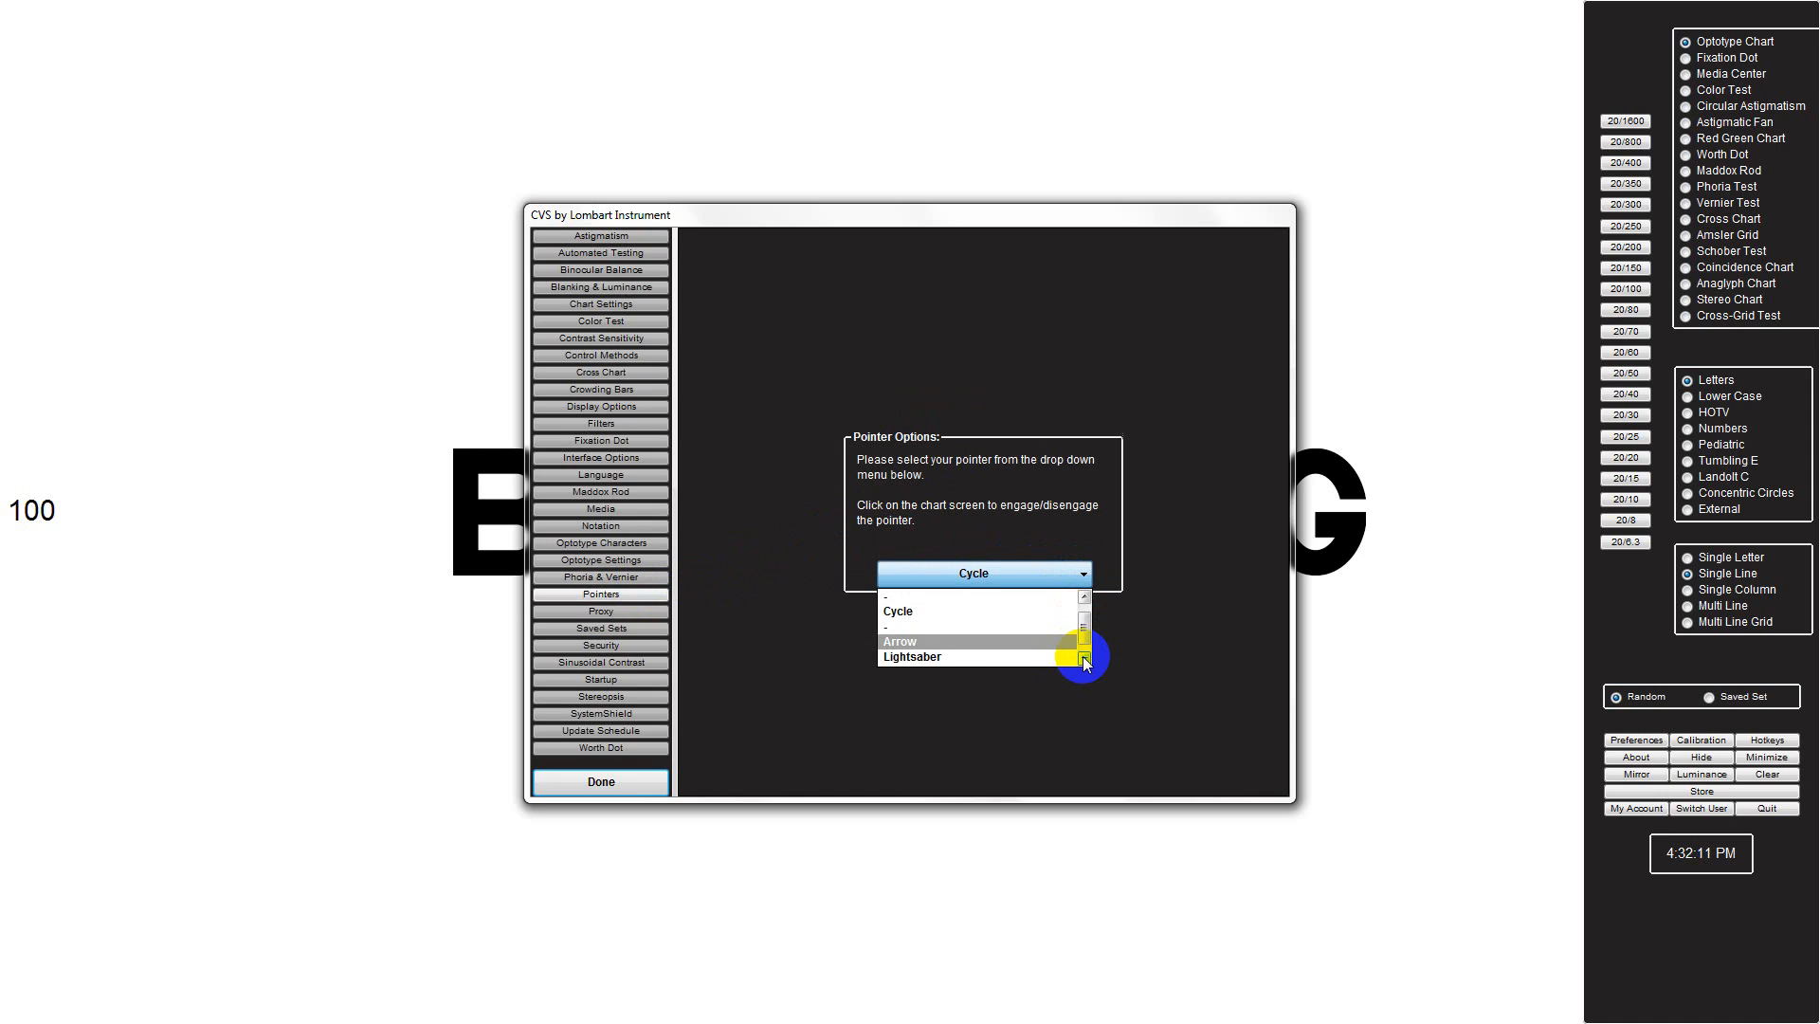
pyautogui.click(1083, 659)
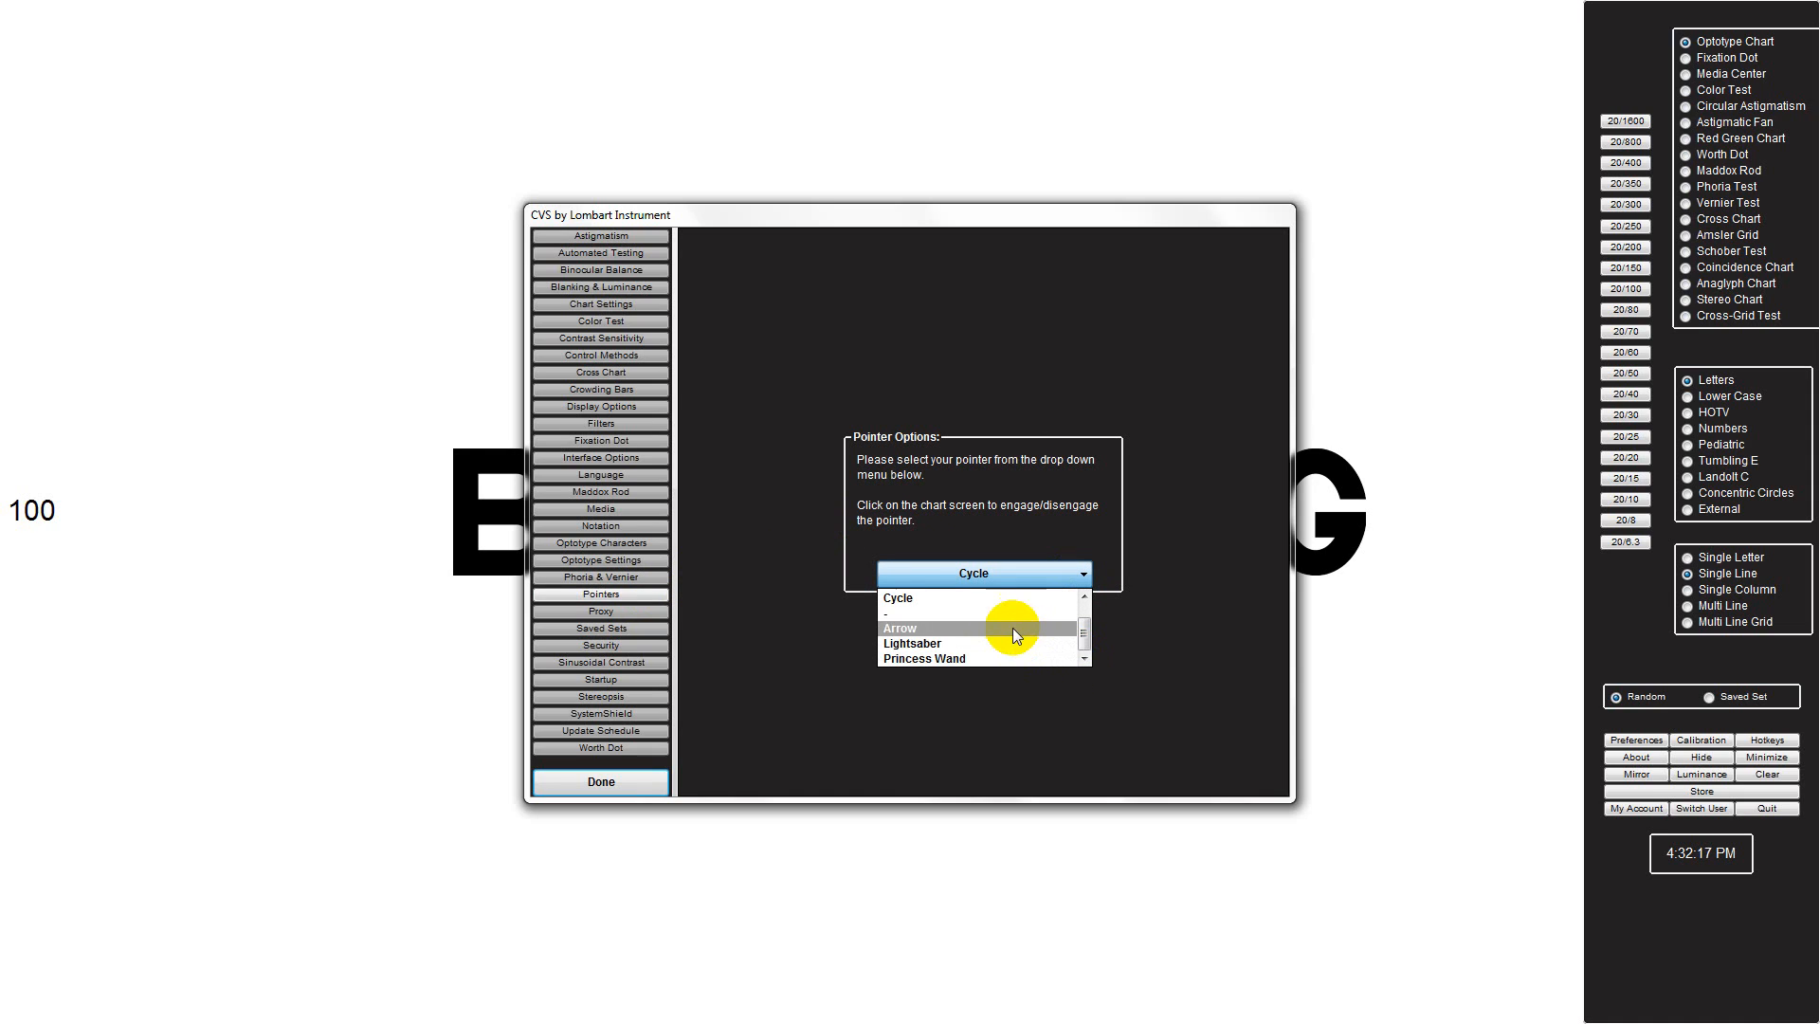
pyautogui.click(997, 599)
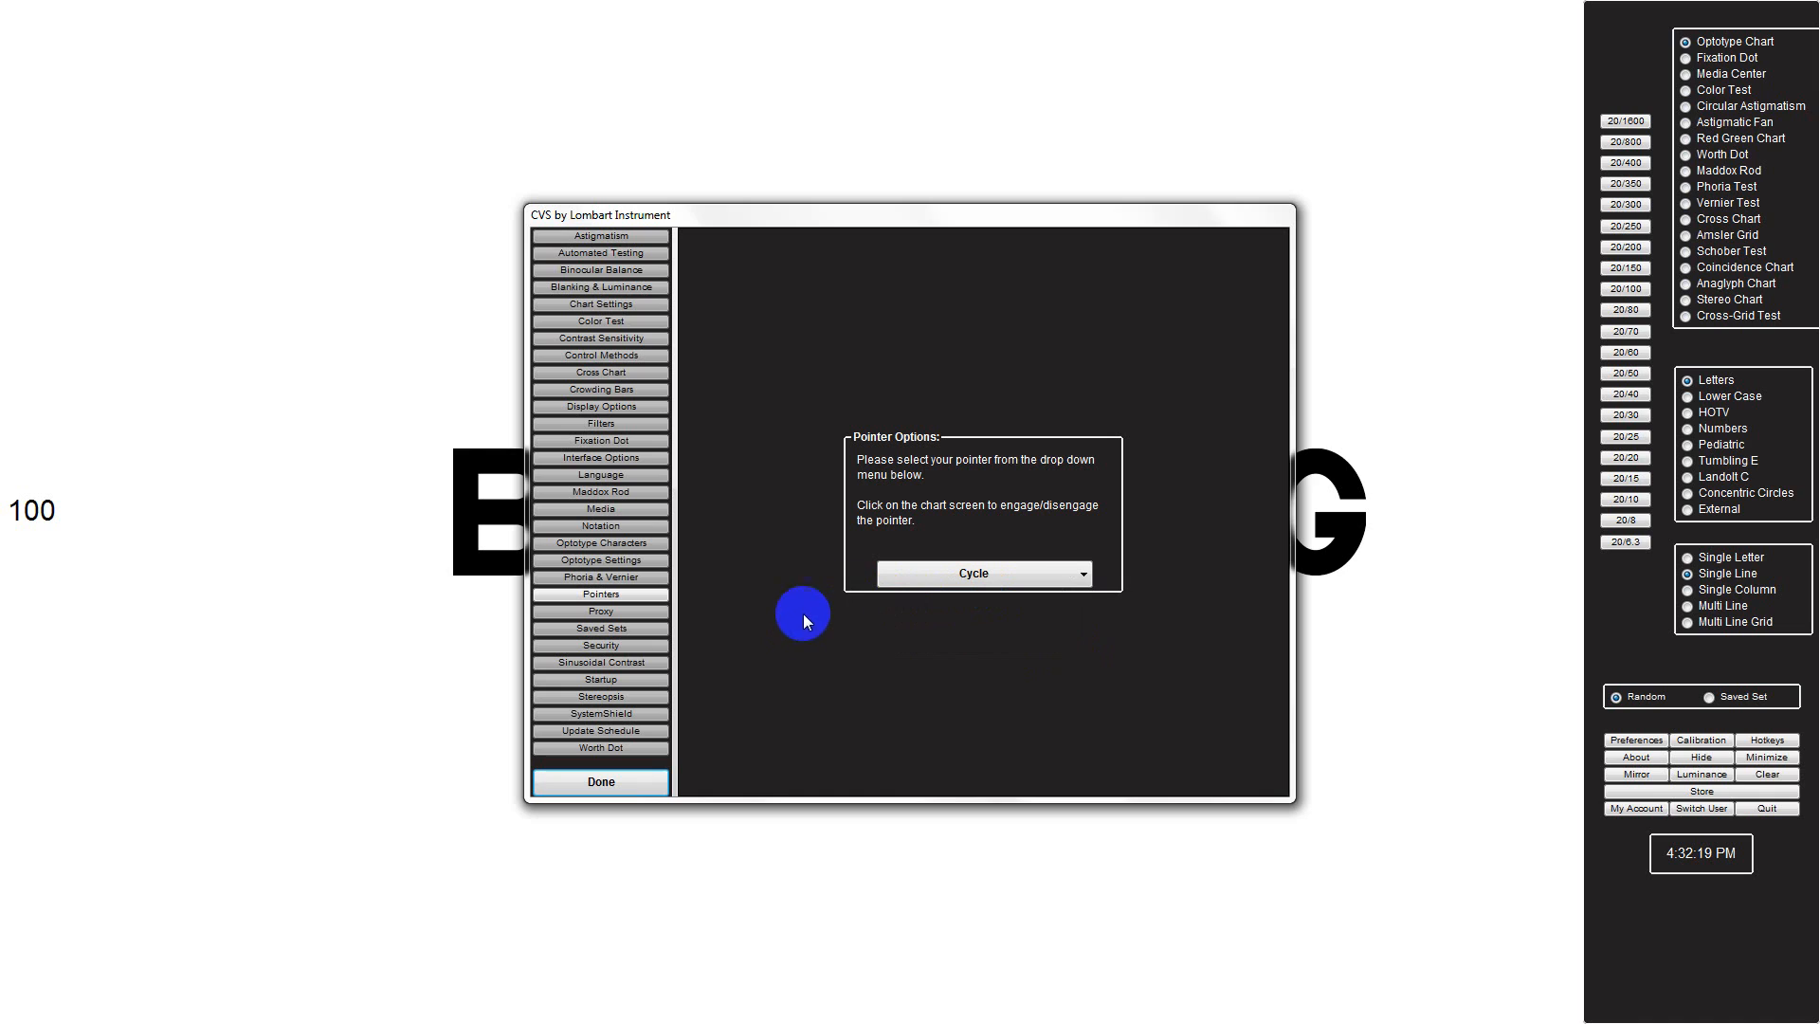
# Try the Arrow and Lightsaber pointer options and set the pointer back to Cycle.
pyautogui.click(1083, 573)
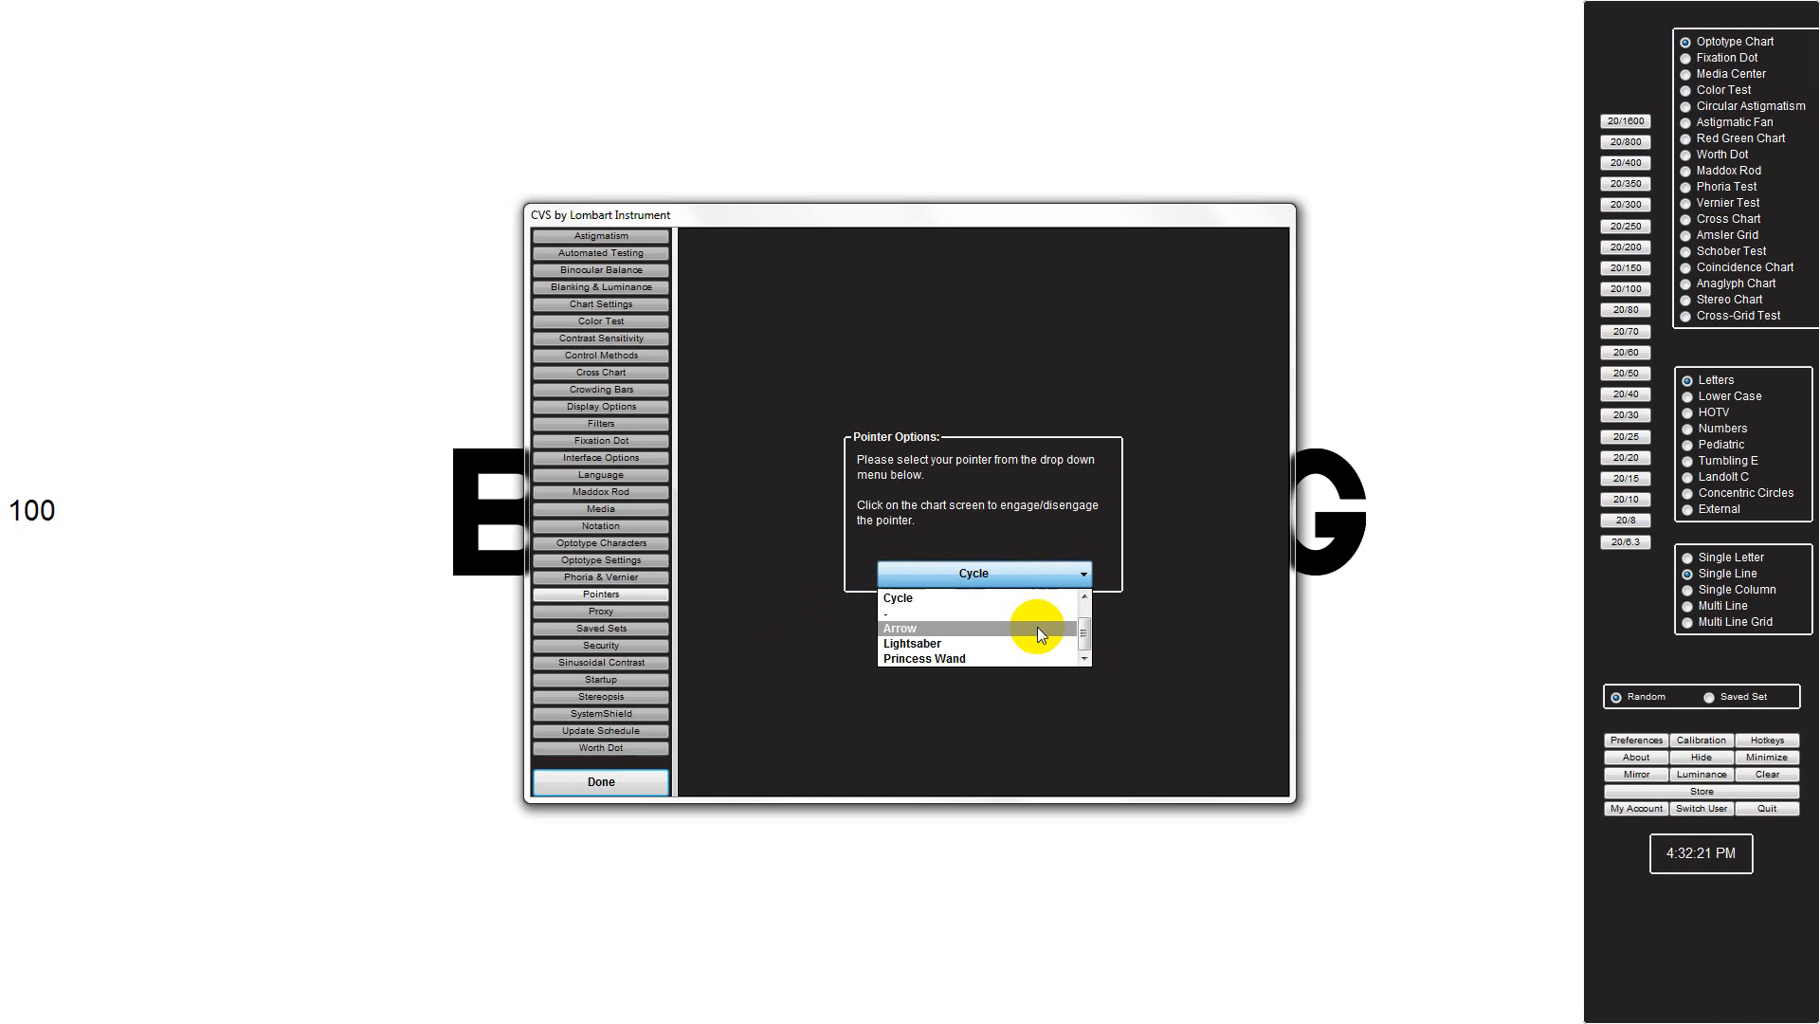
pyautogui.click(1037, 628)
pyautogui.click(1079, 576)
pyautogui.click(1045, 642)
pyautogui.click(1087, 576)
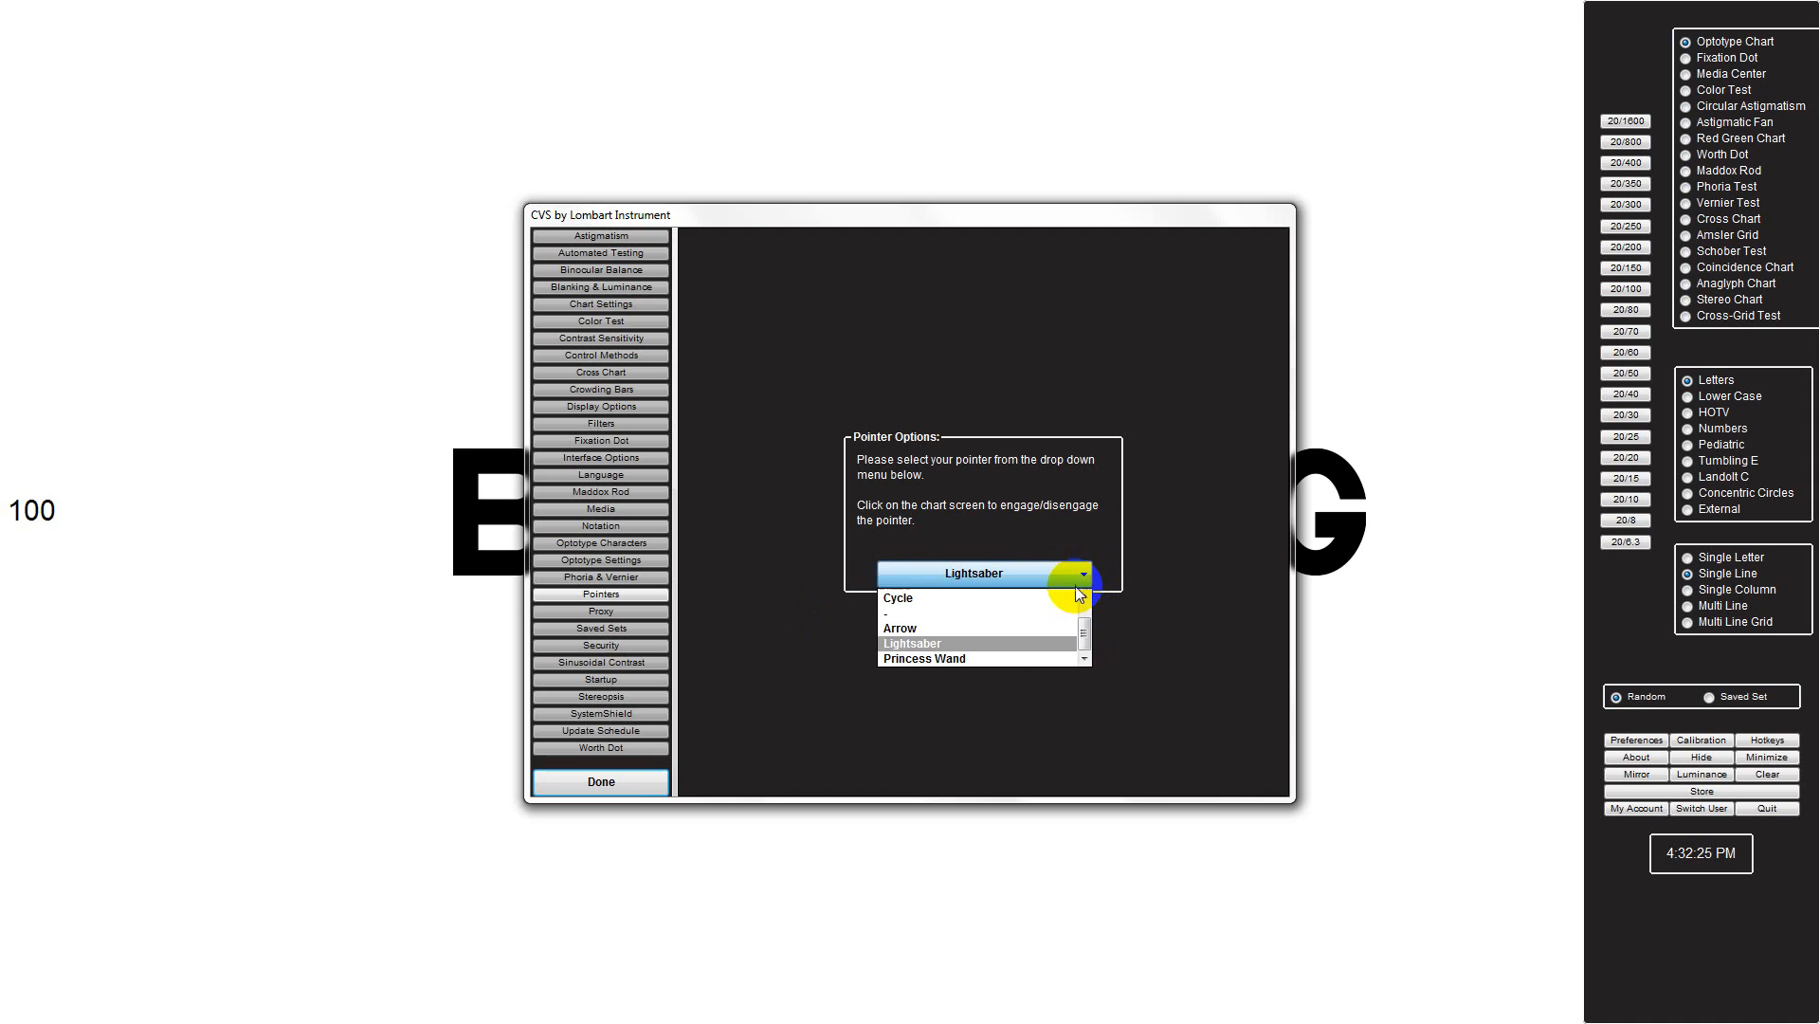
pyautogui.click(1063, 598)
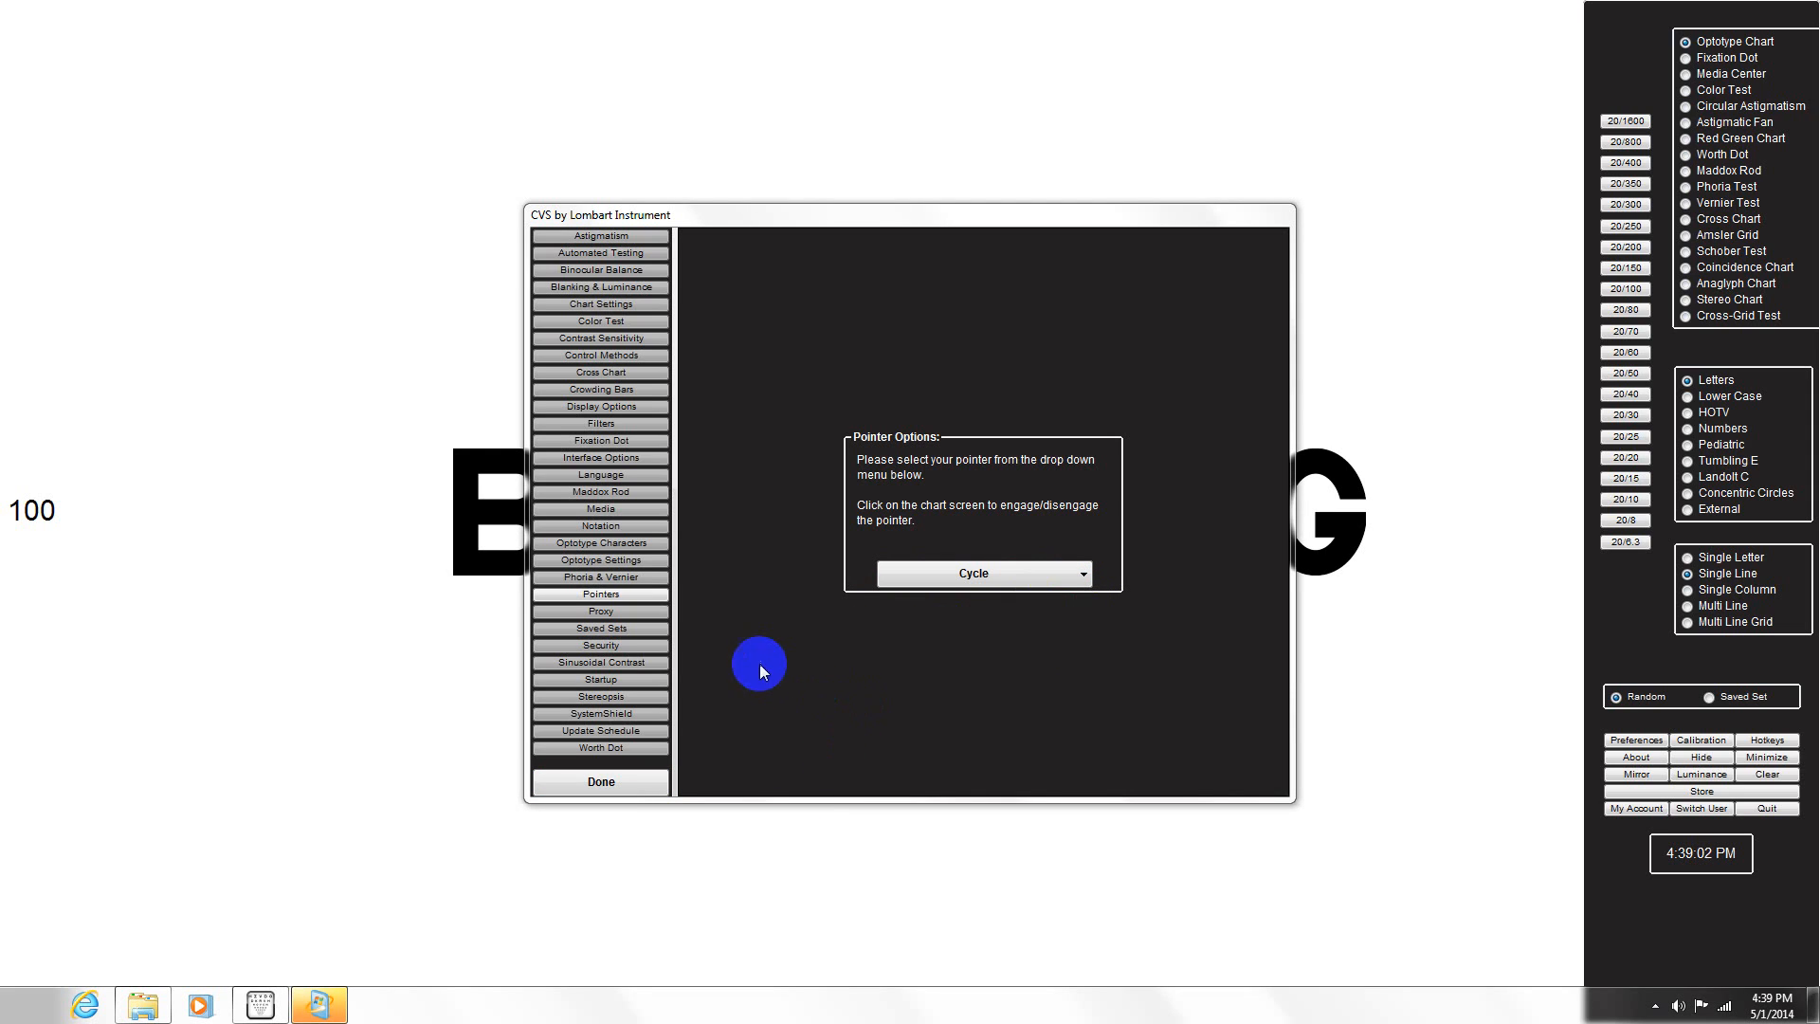
# Review the proxy server type setup in the Proxy preferences and close it without changes.
pyautogui.click(639, 615)
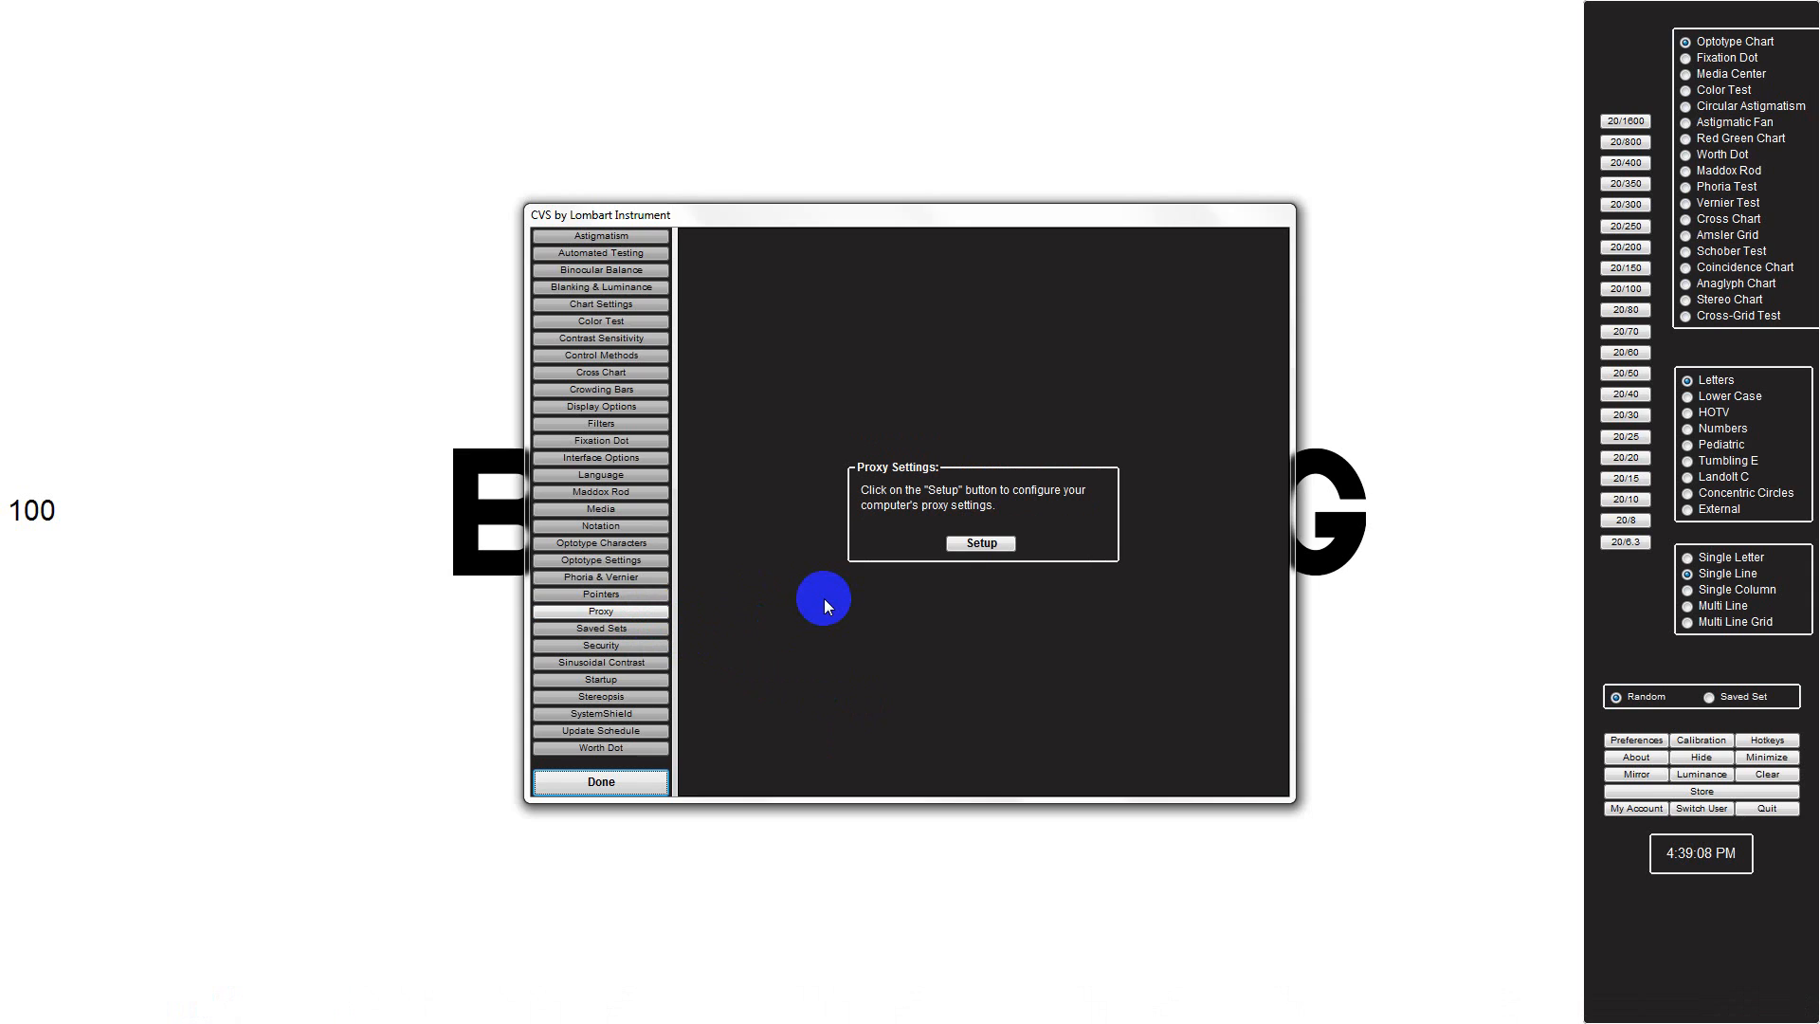
pyautogui.click(976, 548)
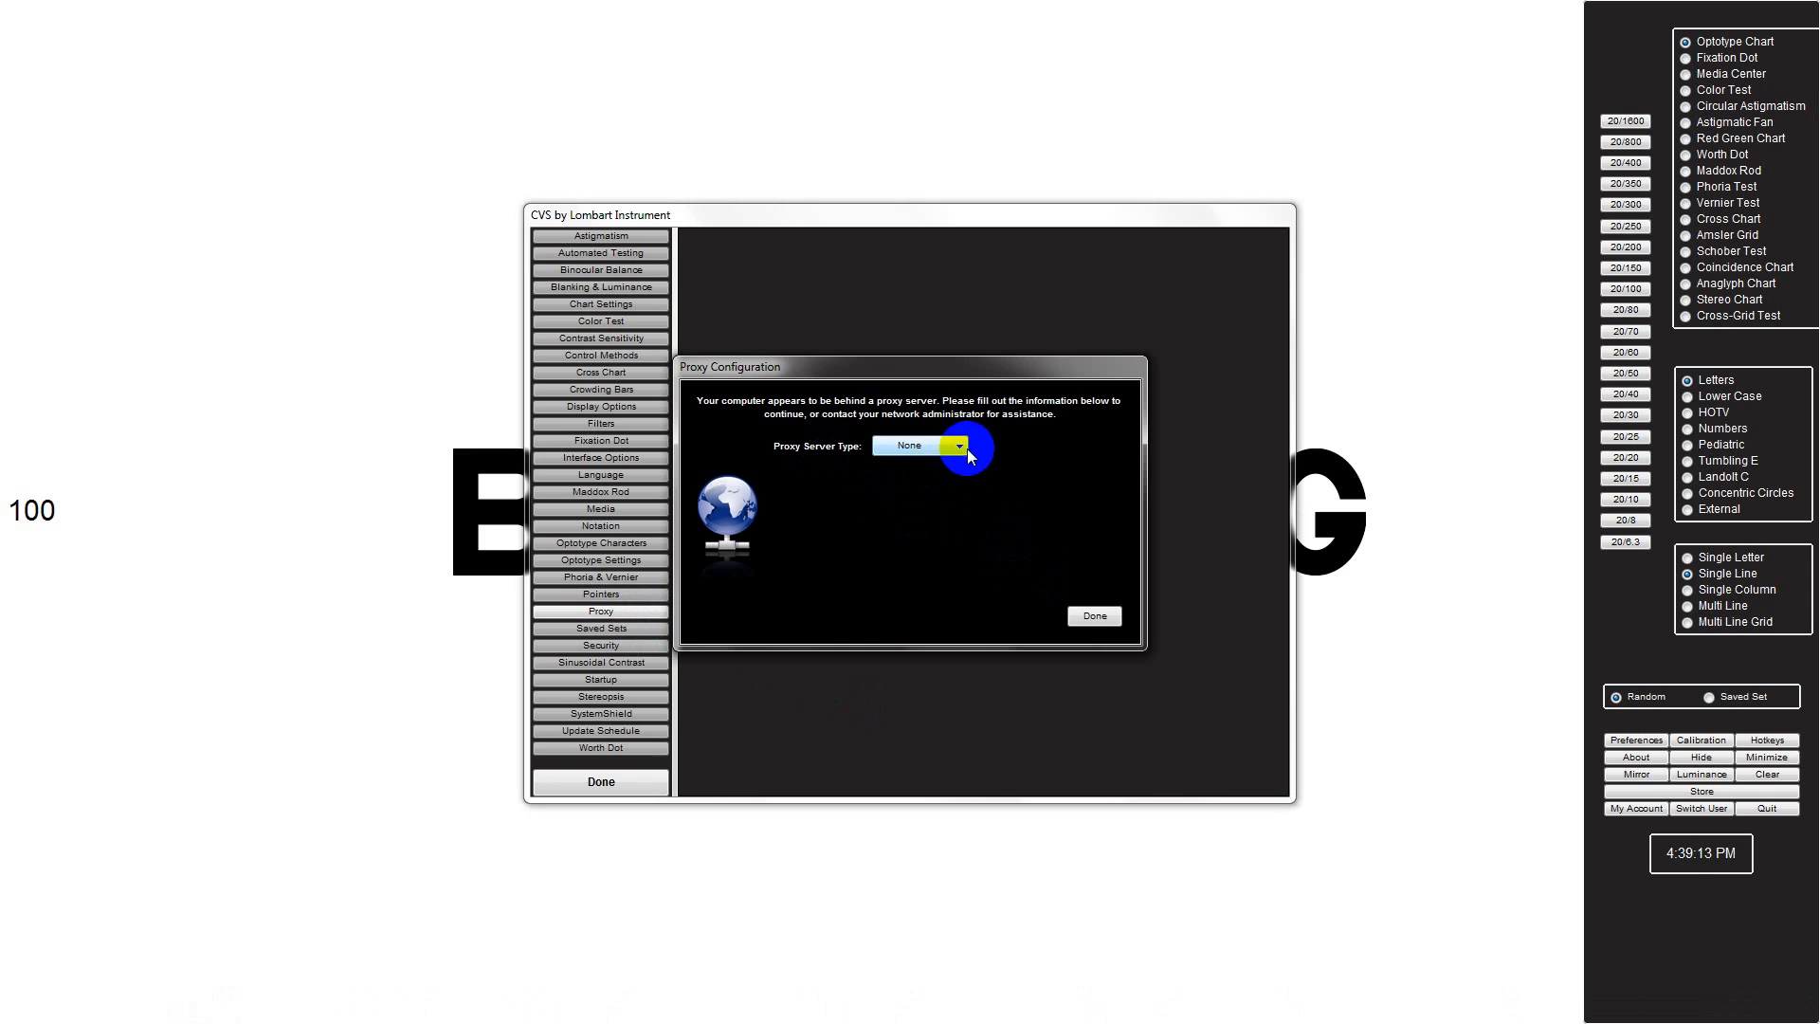
pyautogui.click(1095, 616)
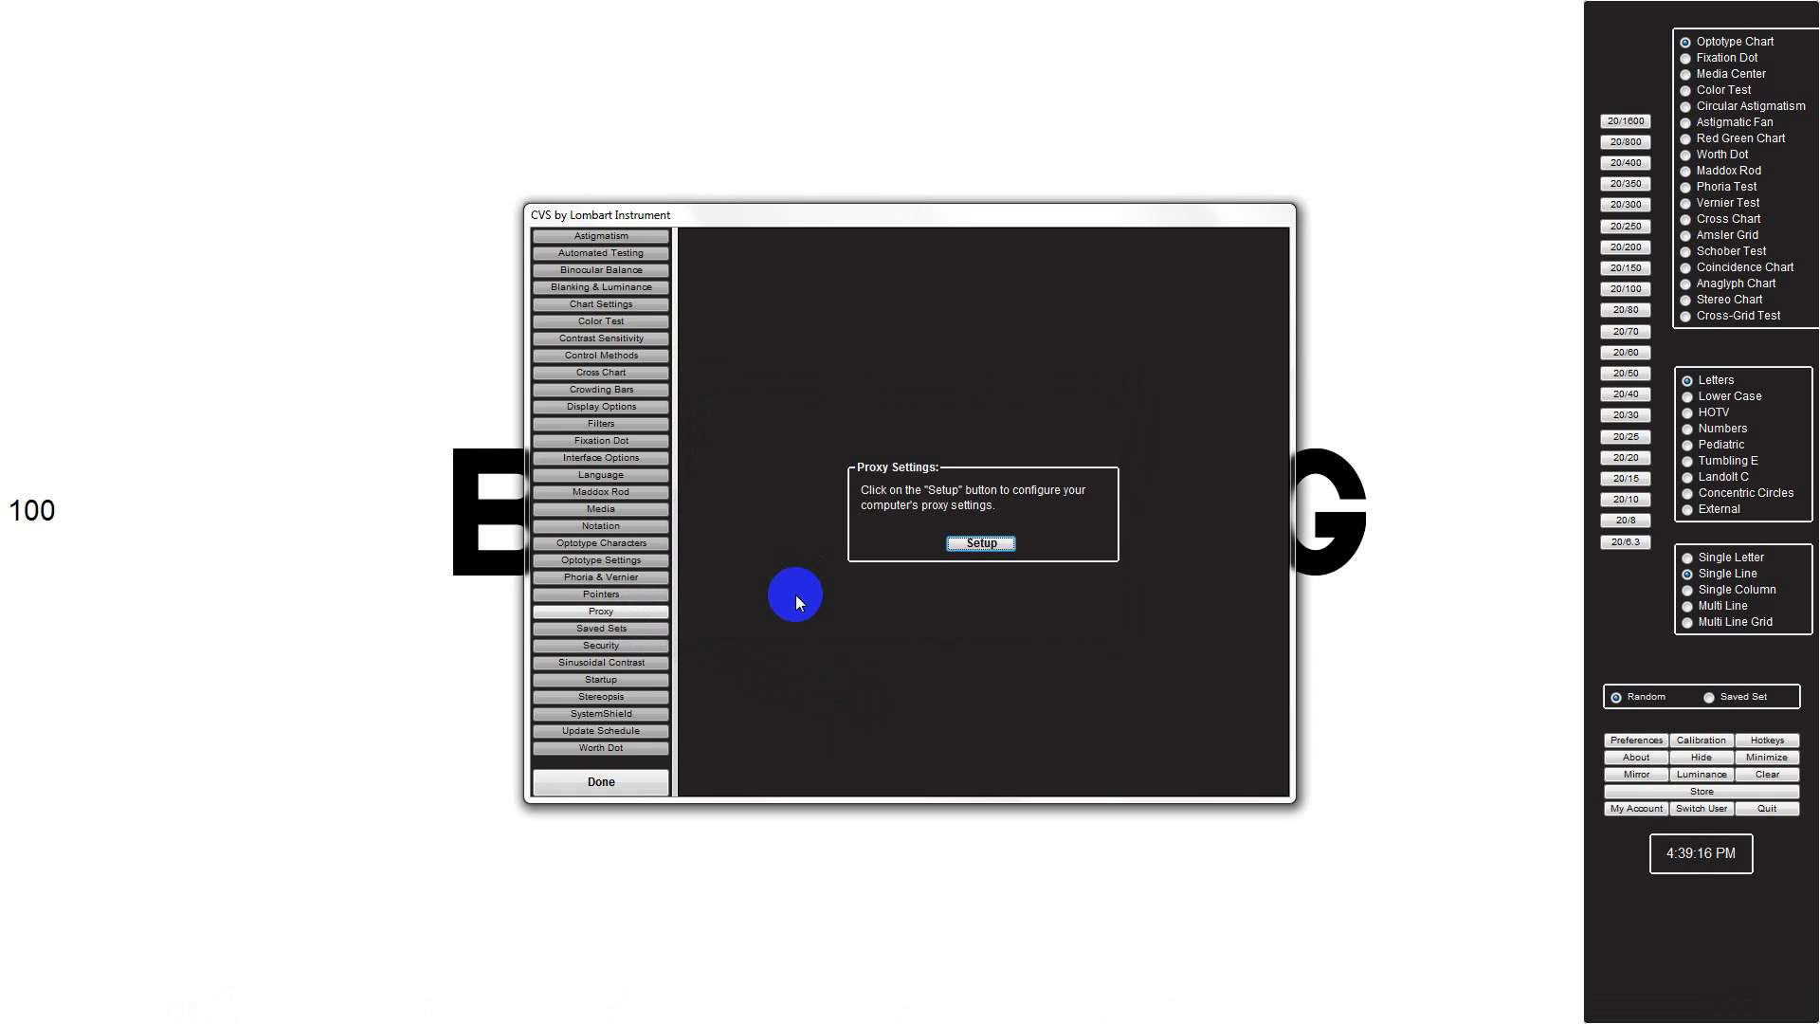
# Open the Saved Sets setup, view the two Snellen charts of Set A and exit without editing them.
pyautogui.click(642, 629)
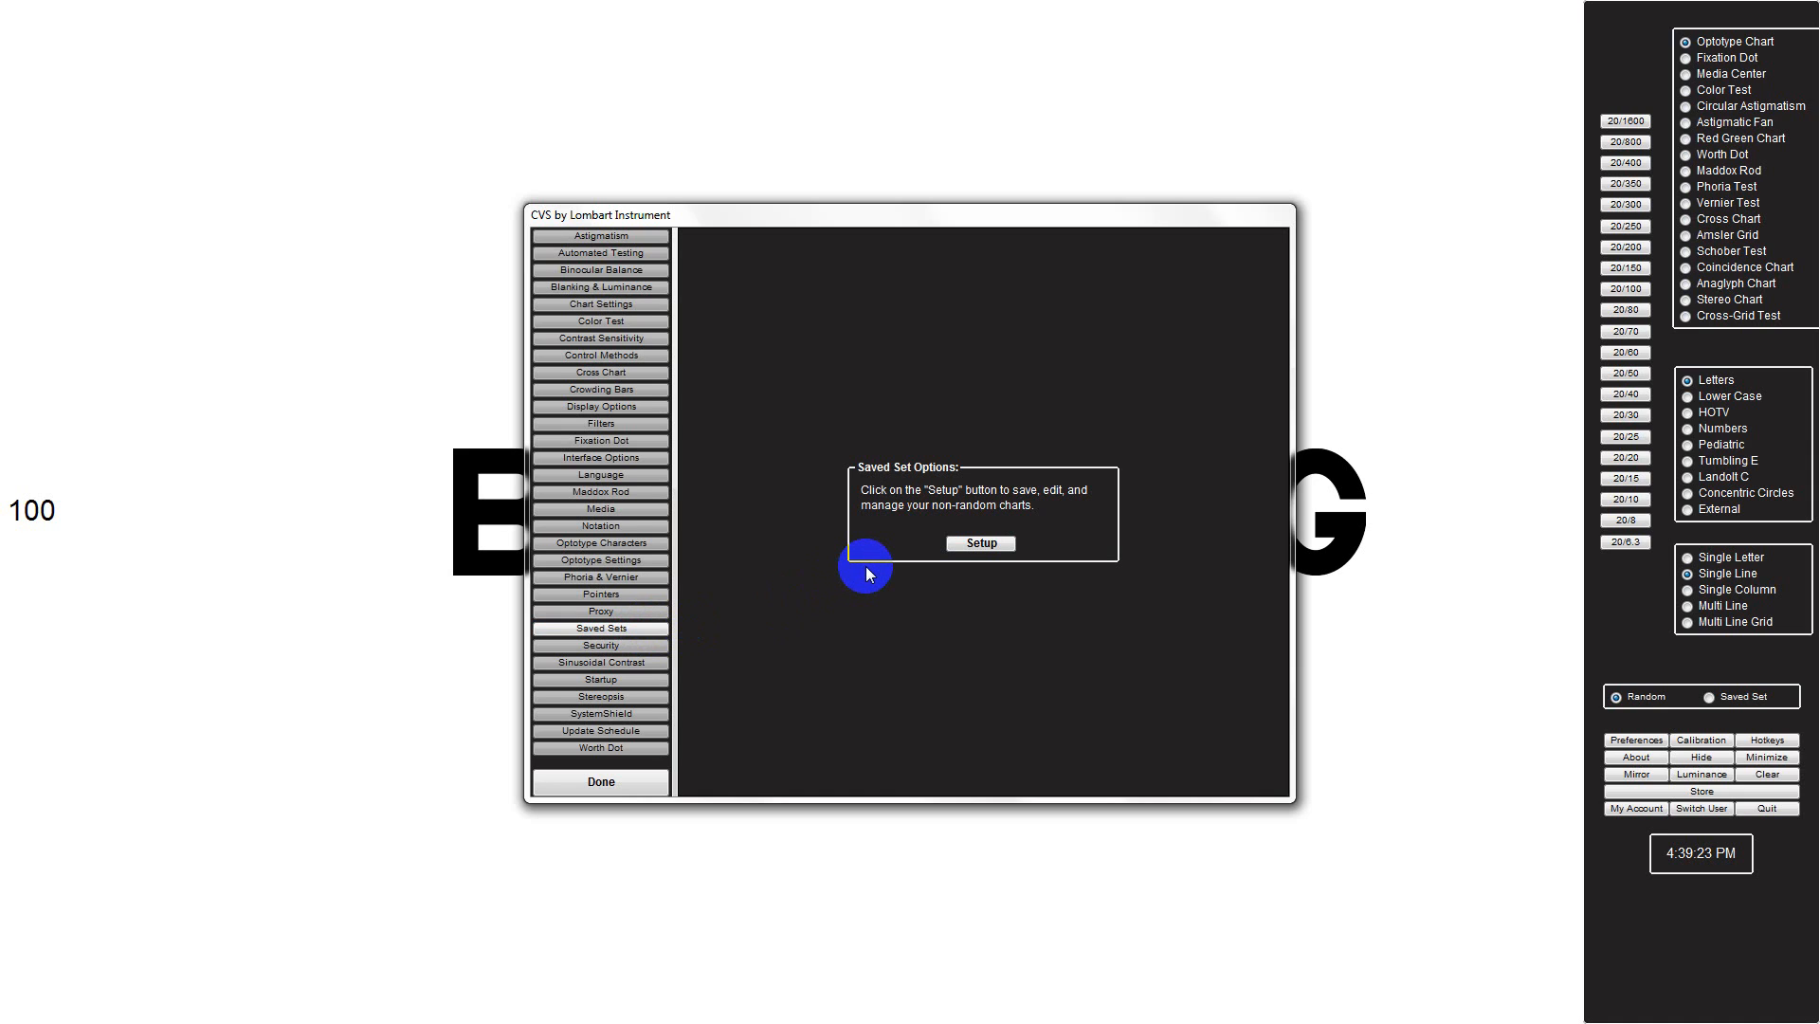
pyautogui.click(984, 546)
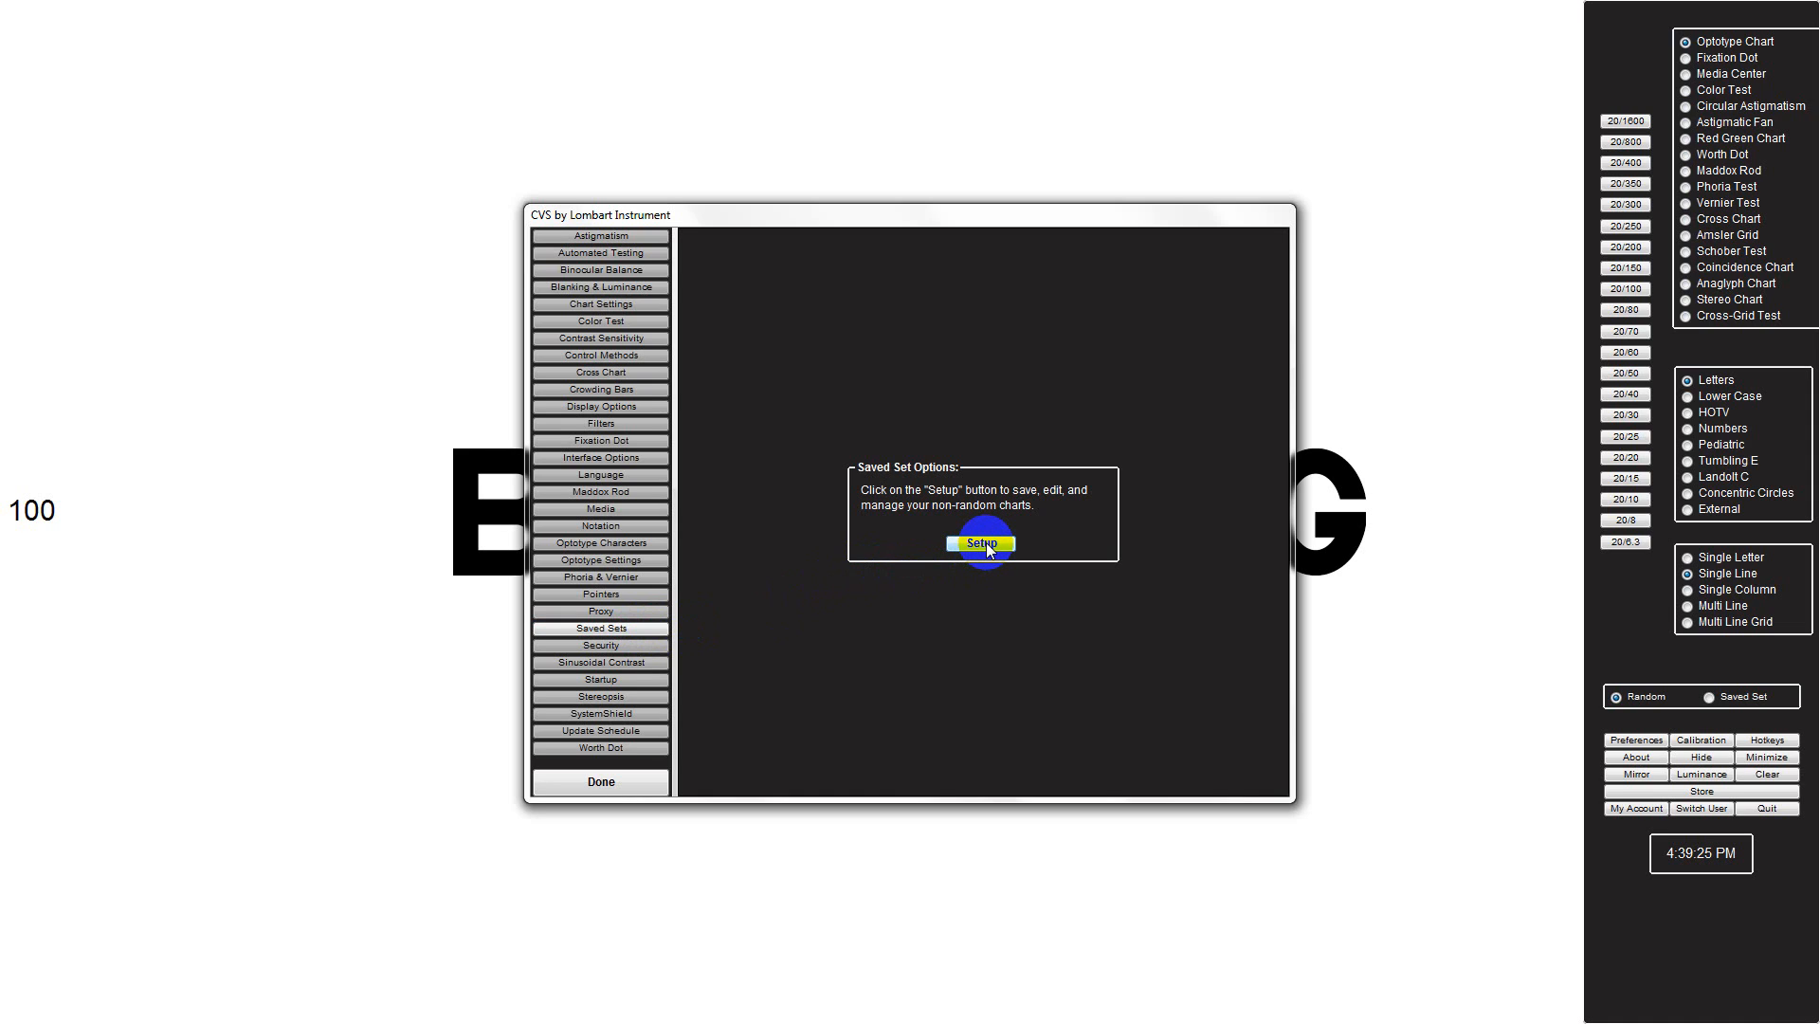
pyautogui.click(987, 547)
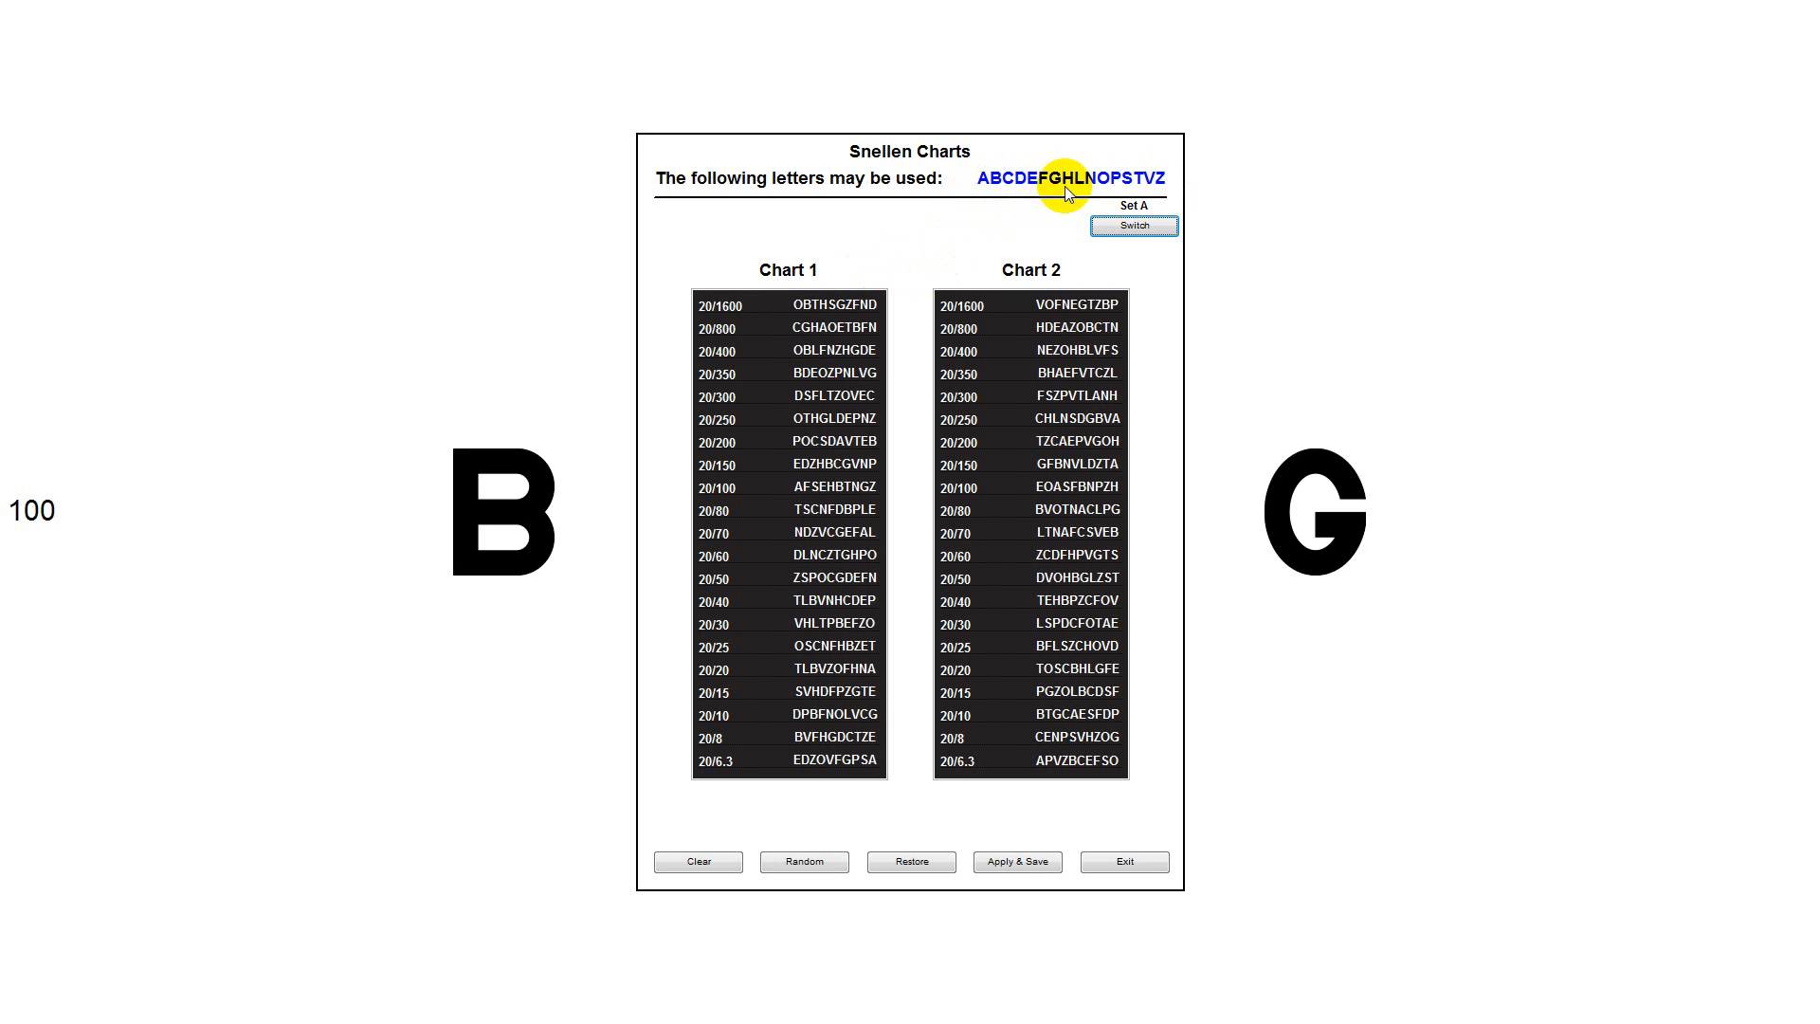
pyautogui.click(1121, 860)
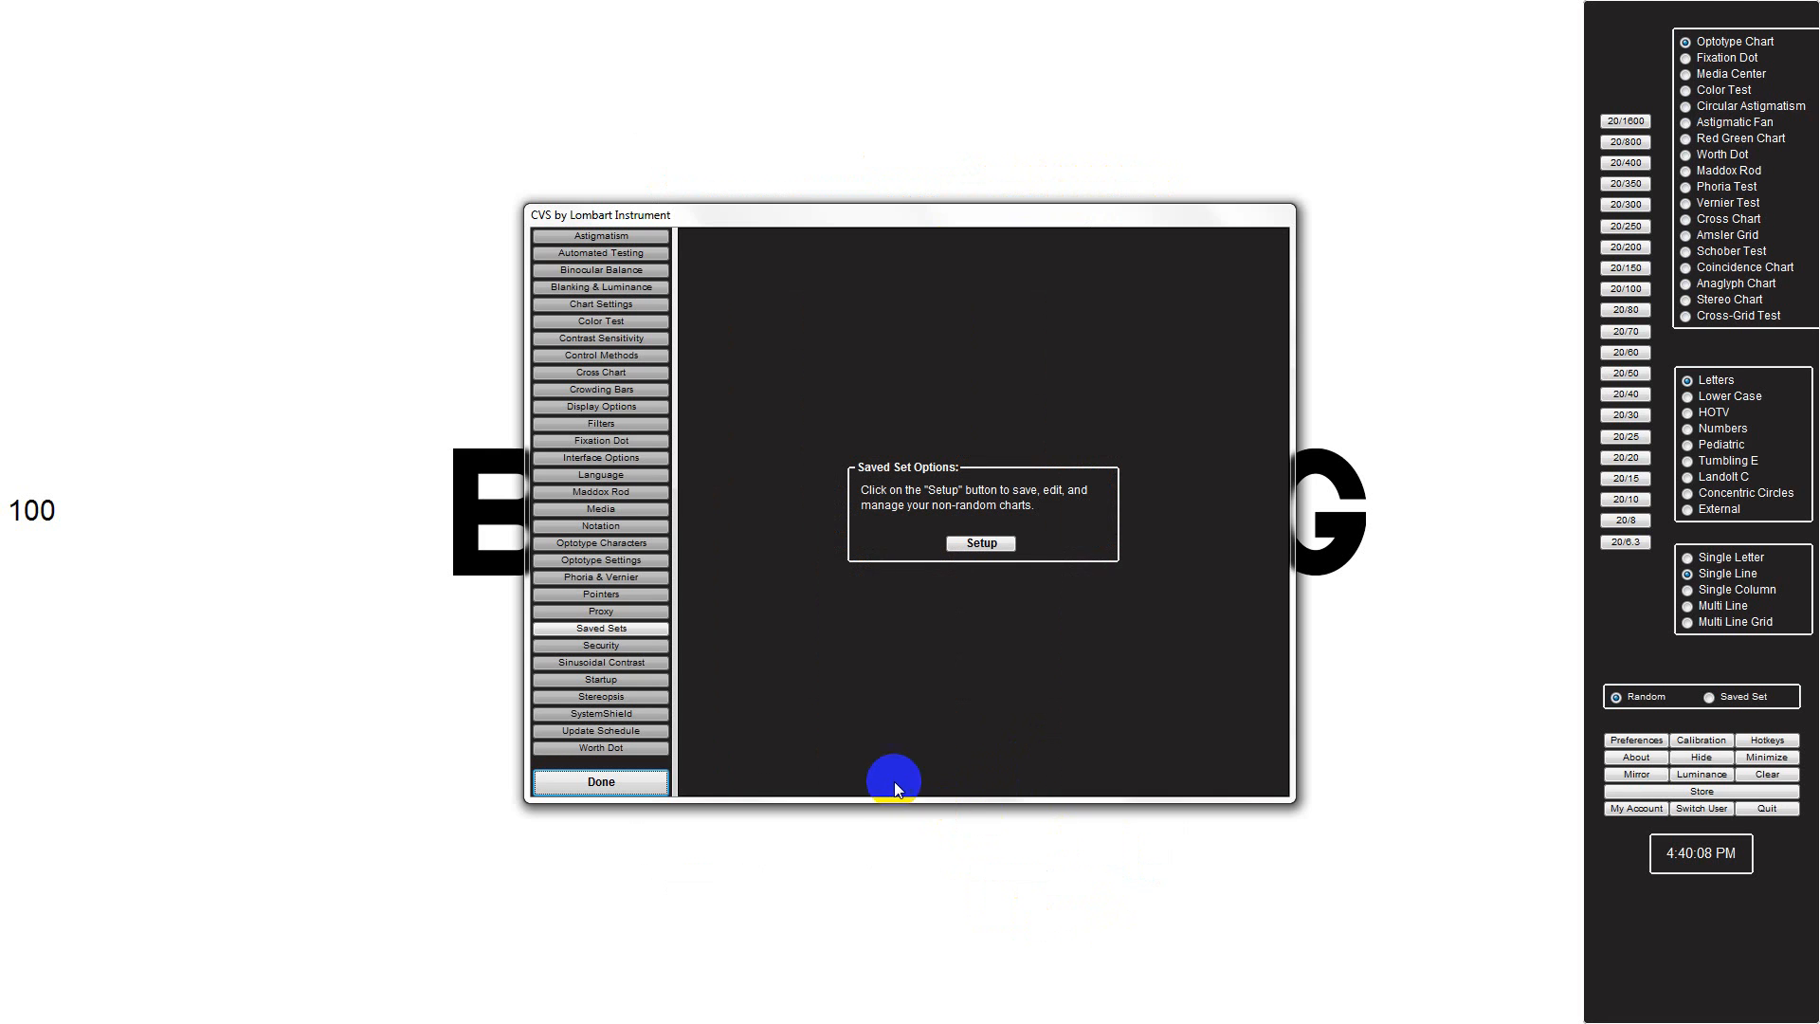
# Review the Security, Sinusoidal Contrast, Startup, Stereopsis and SystemShield preferences without changing them.
pyautogui.click(653, 646)
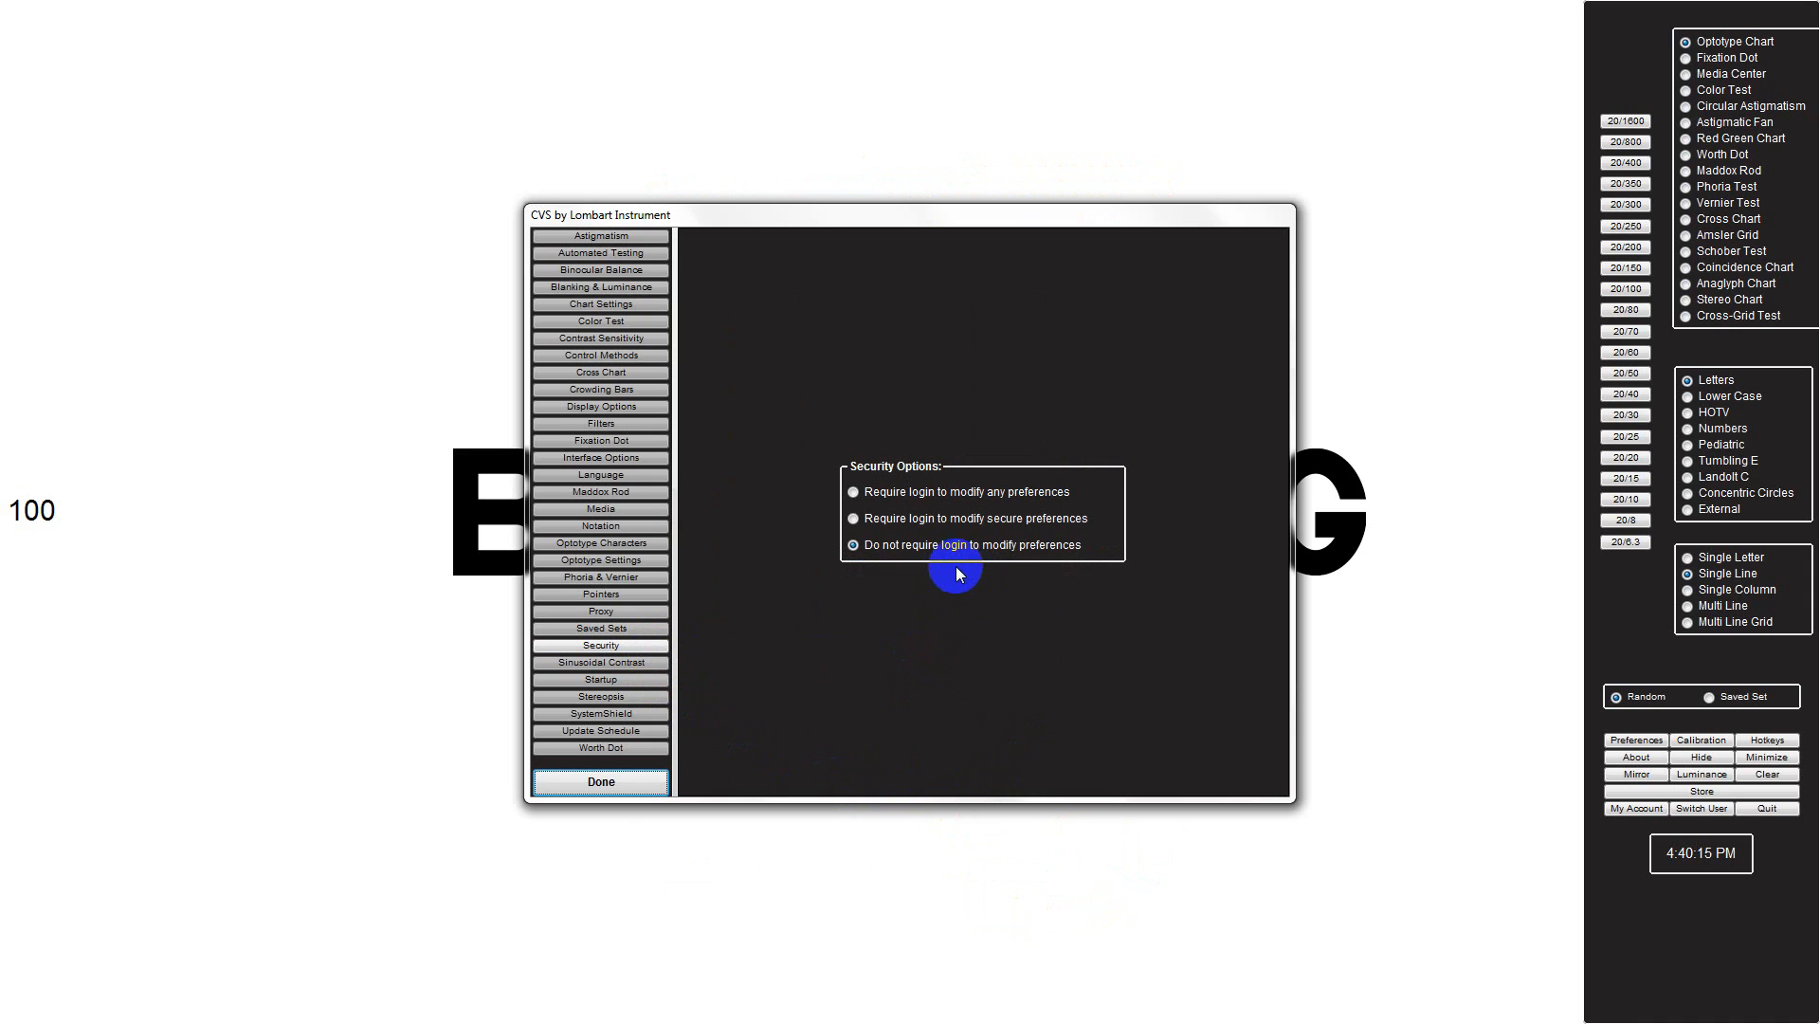
pyautogui.click(643, 664)
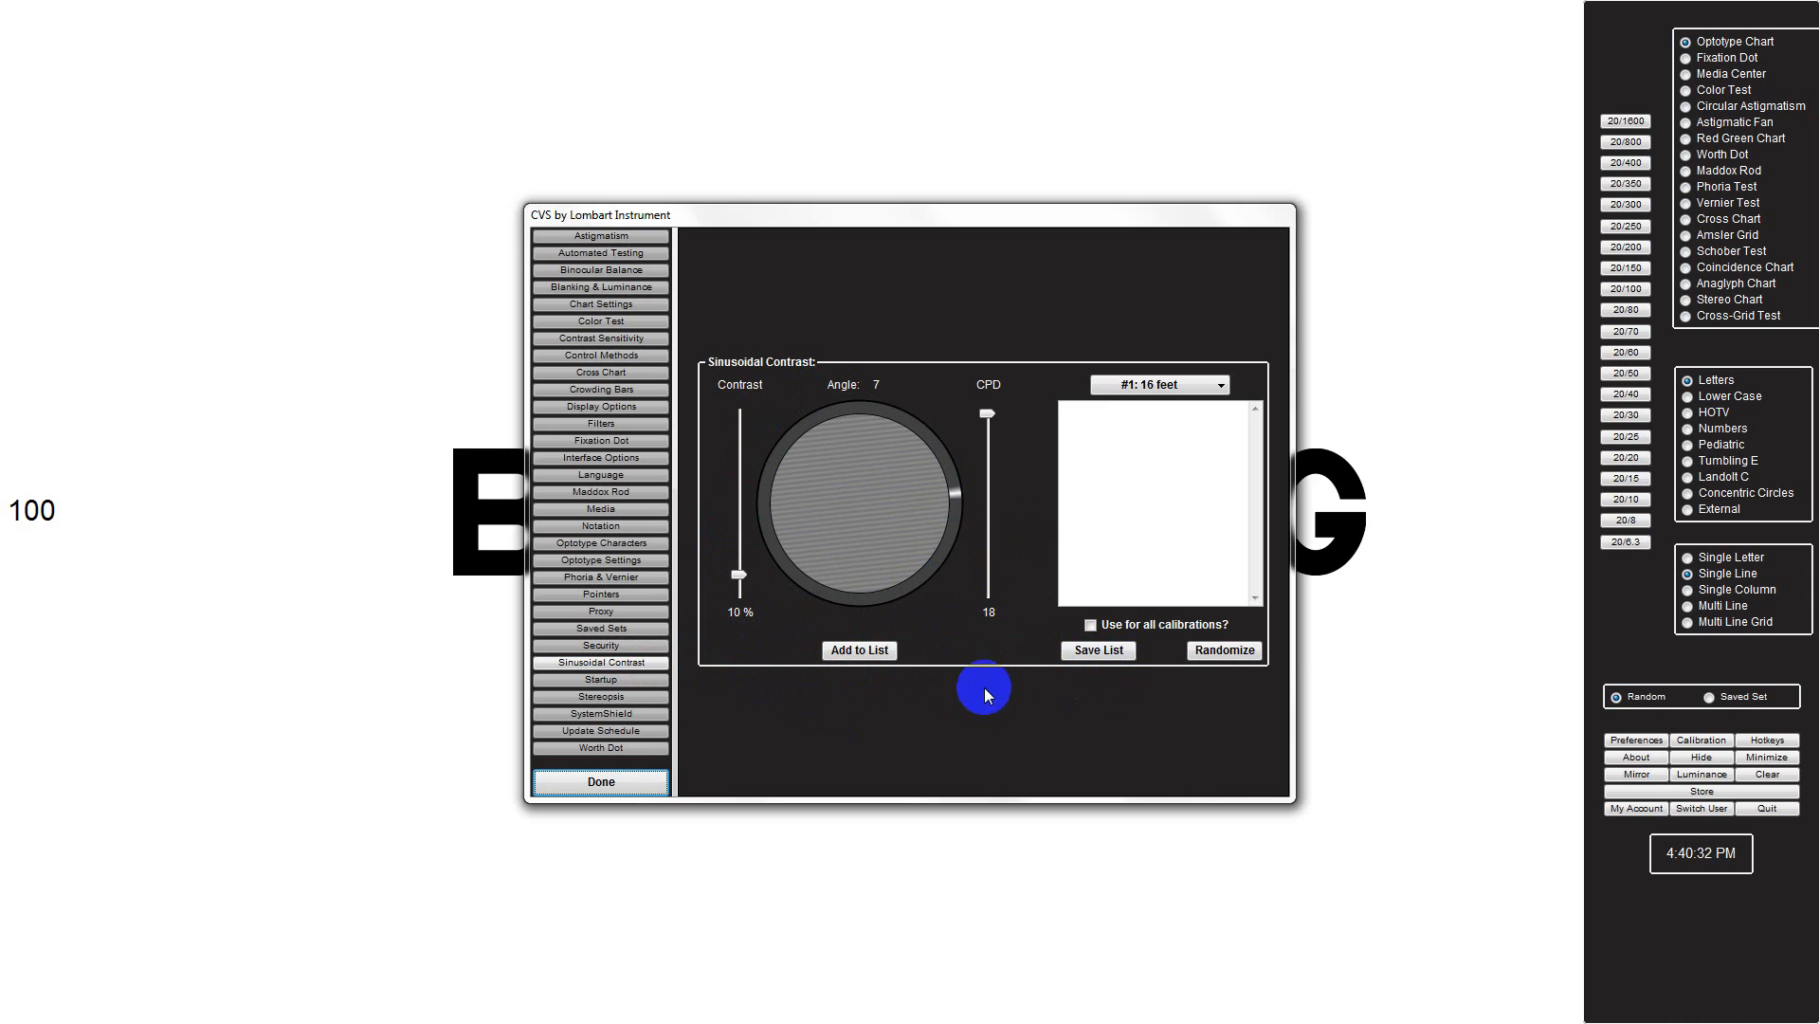
pyautogui.click(624, 680)
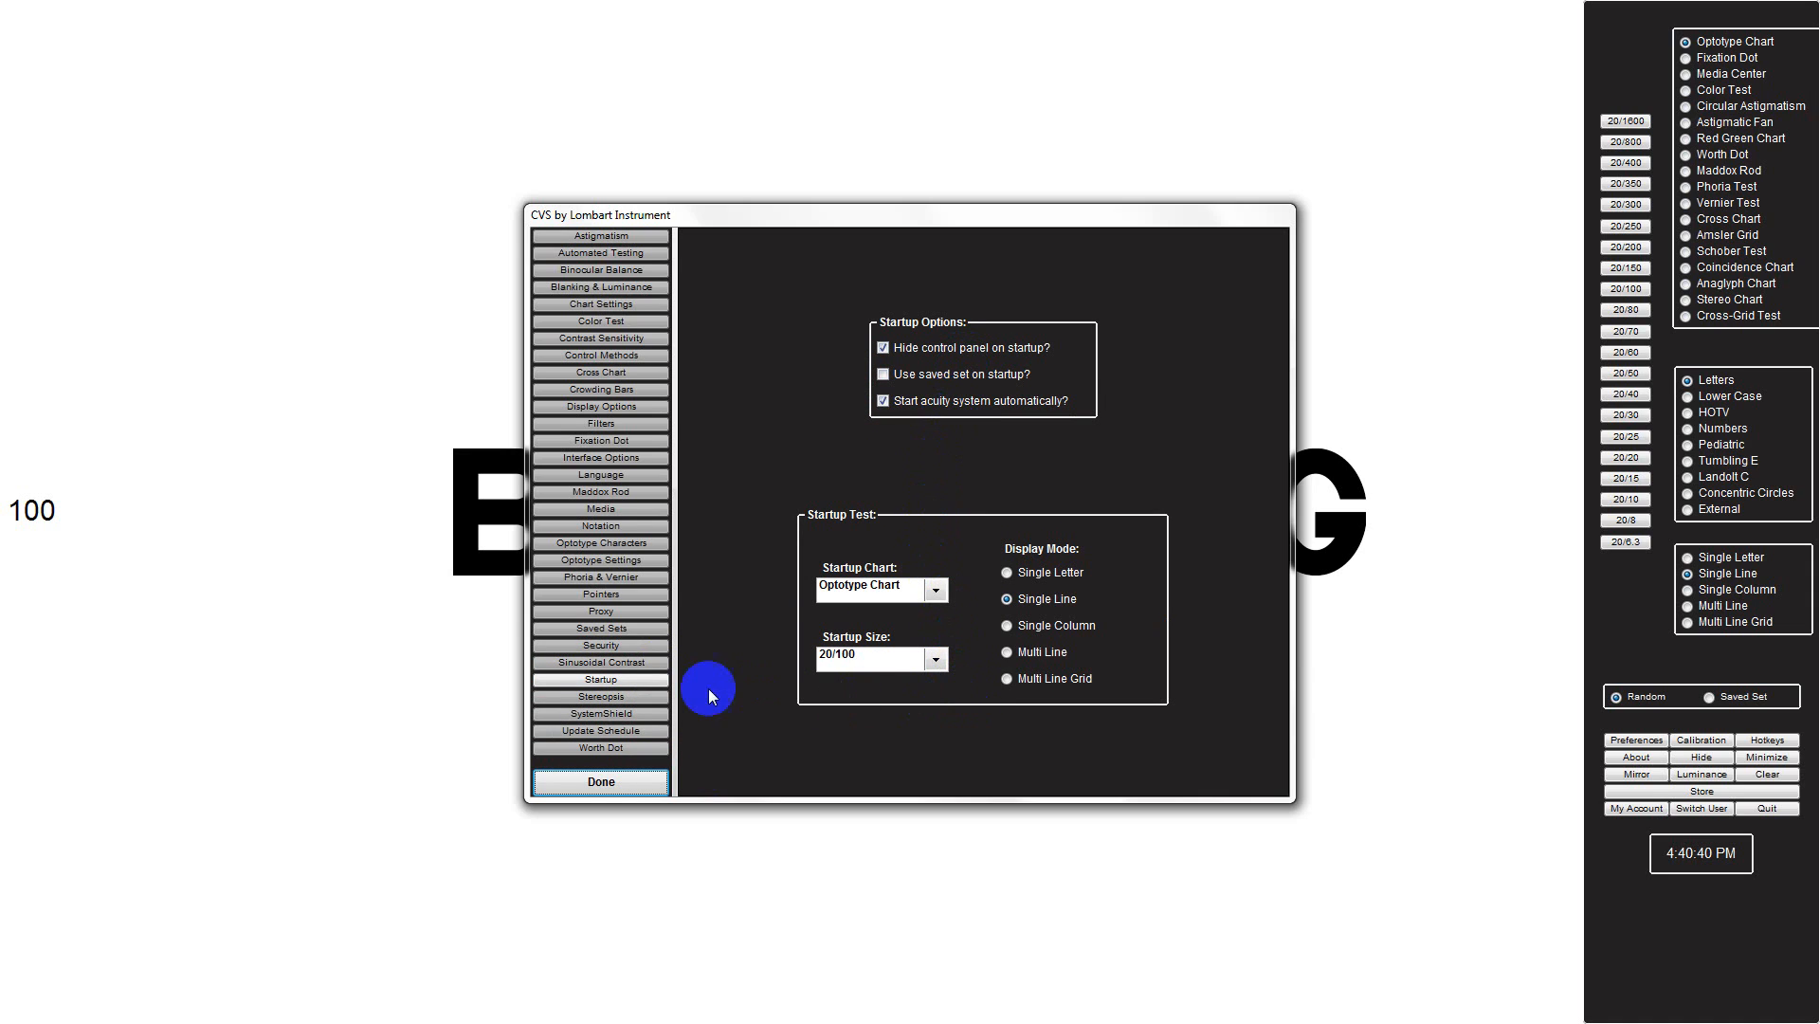
pyautogui.click(646, 698)
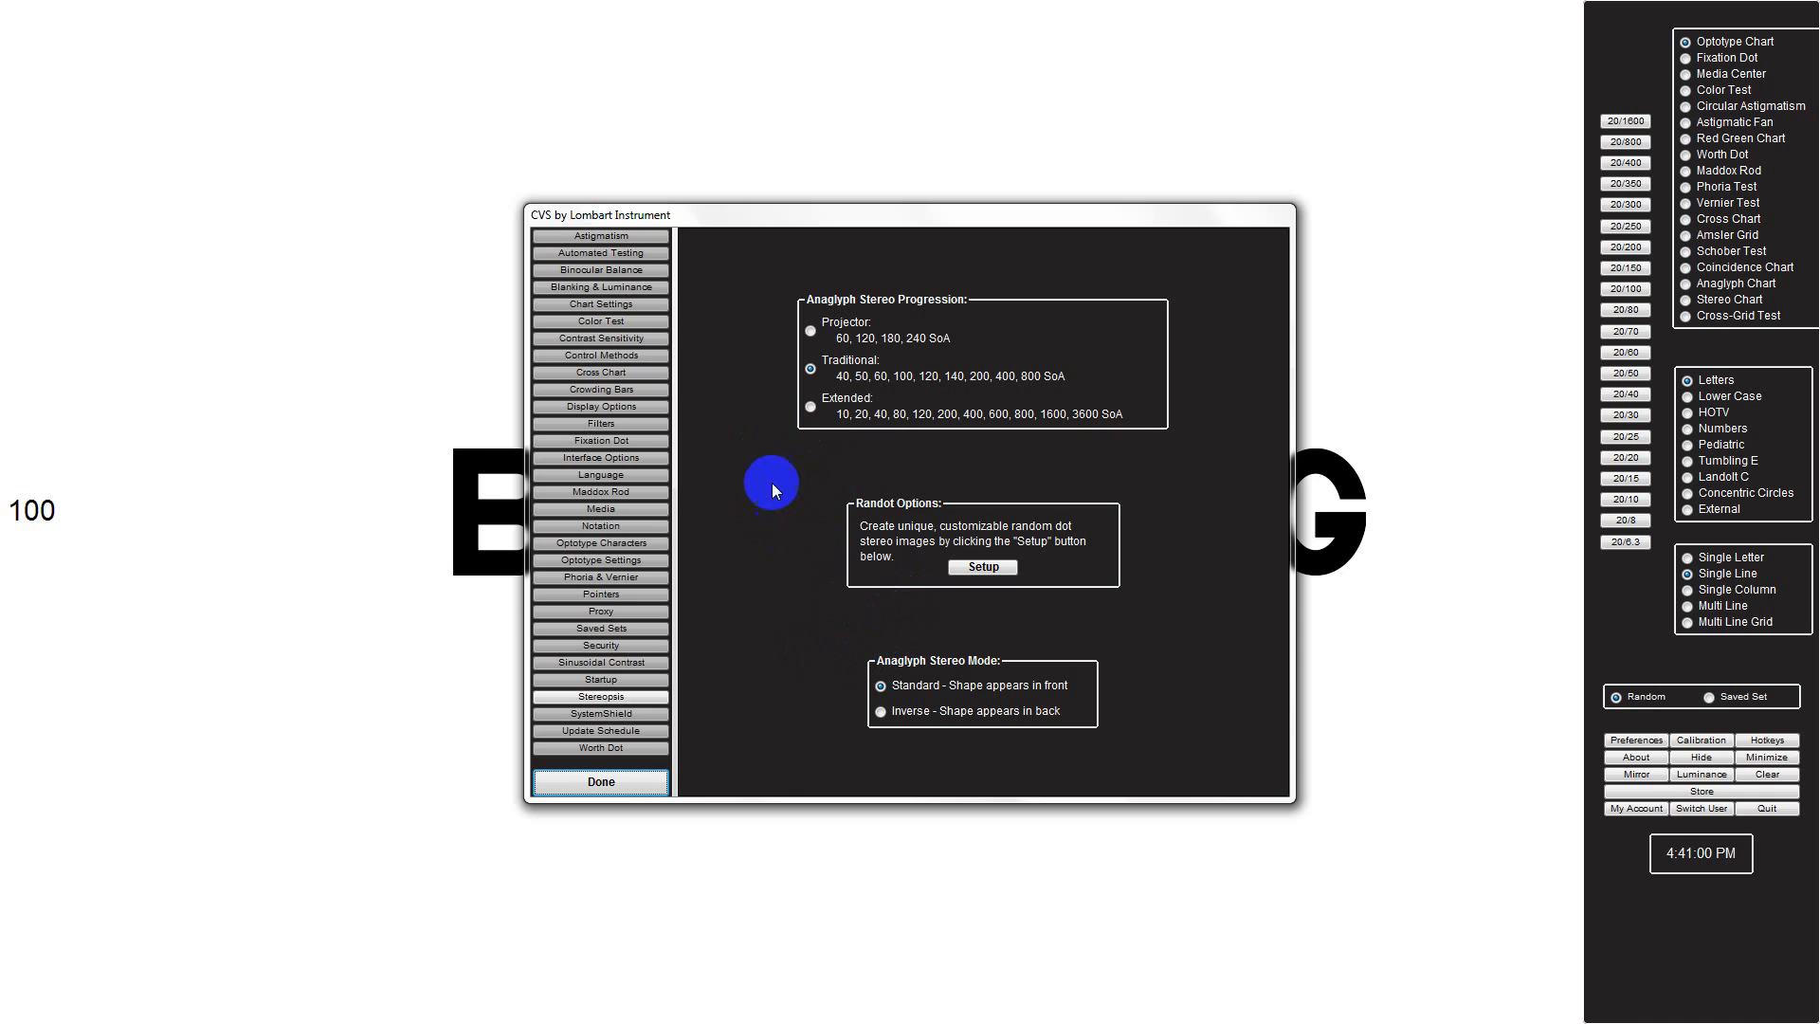
pyautogui.click(647, 716)
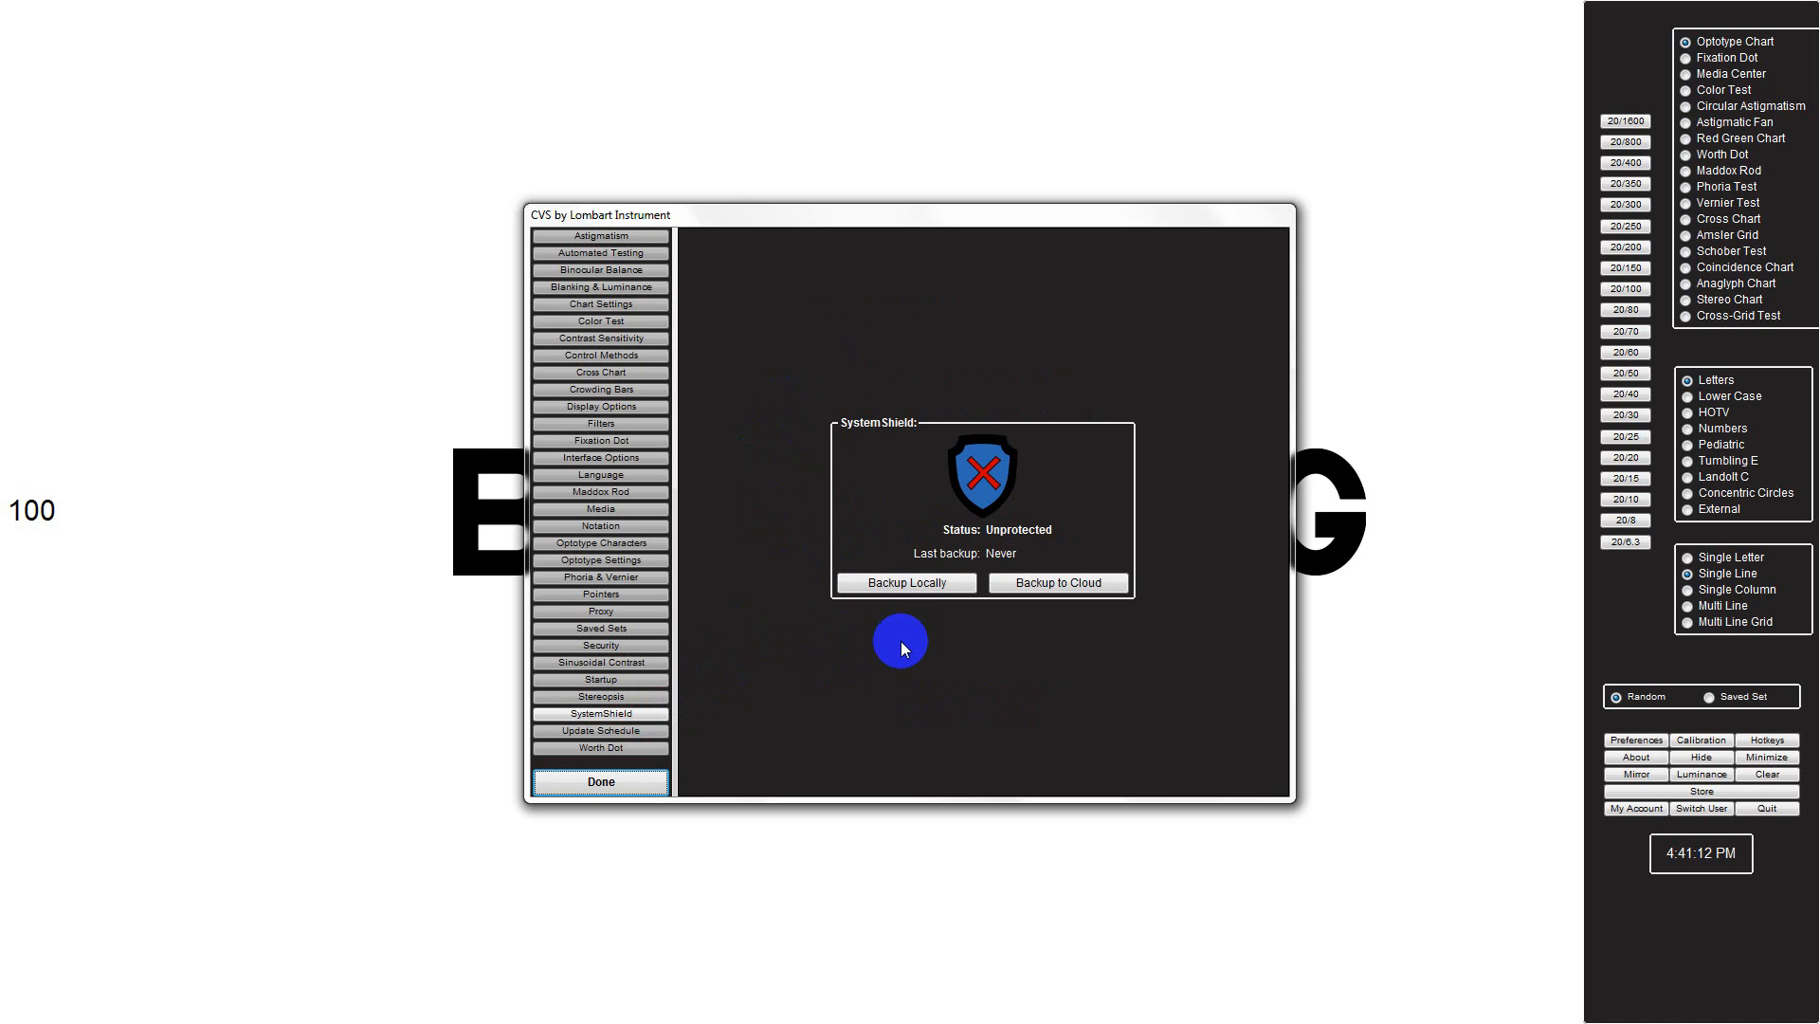
# Try the Weekly and Monthly update schedules with their day choices and set the schedule back to Daily.
pyautogui.click(644, 732)
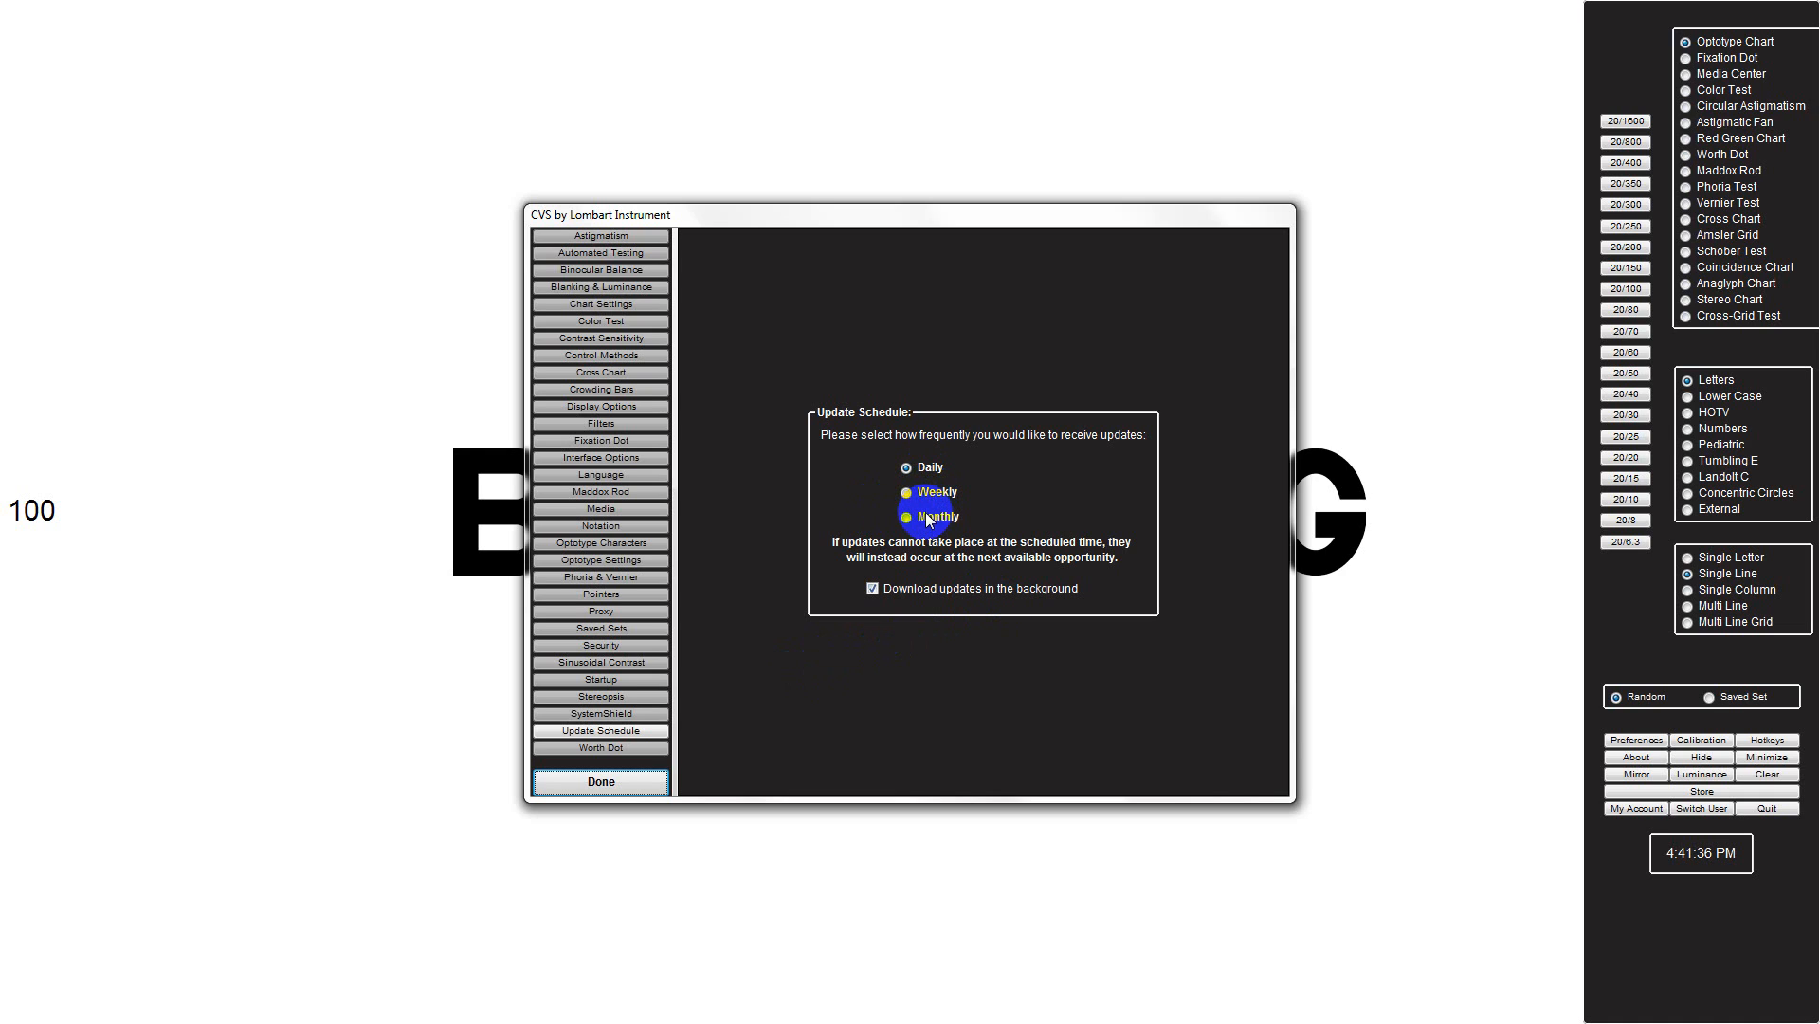
pyautogui.click(907, 492)
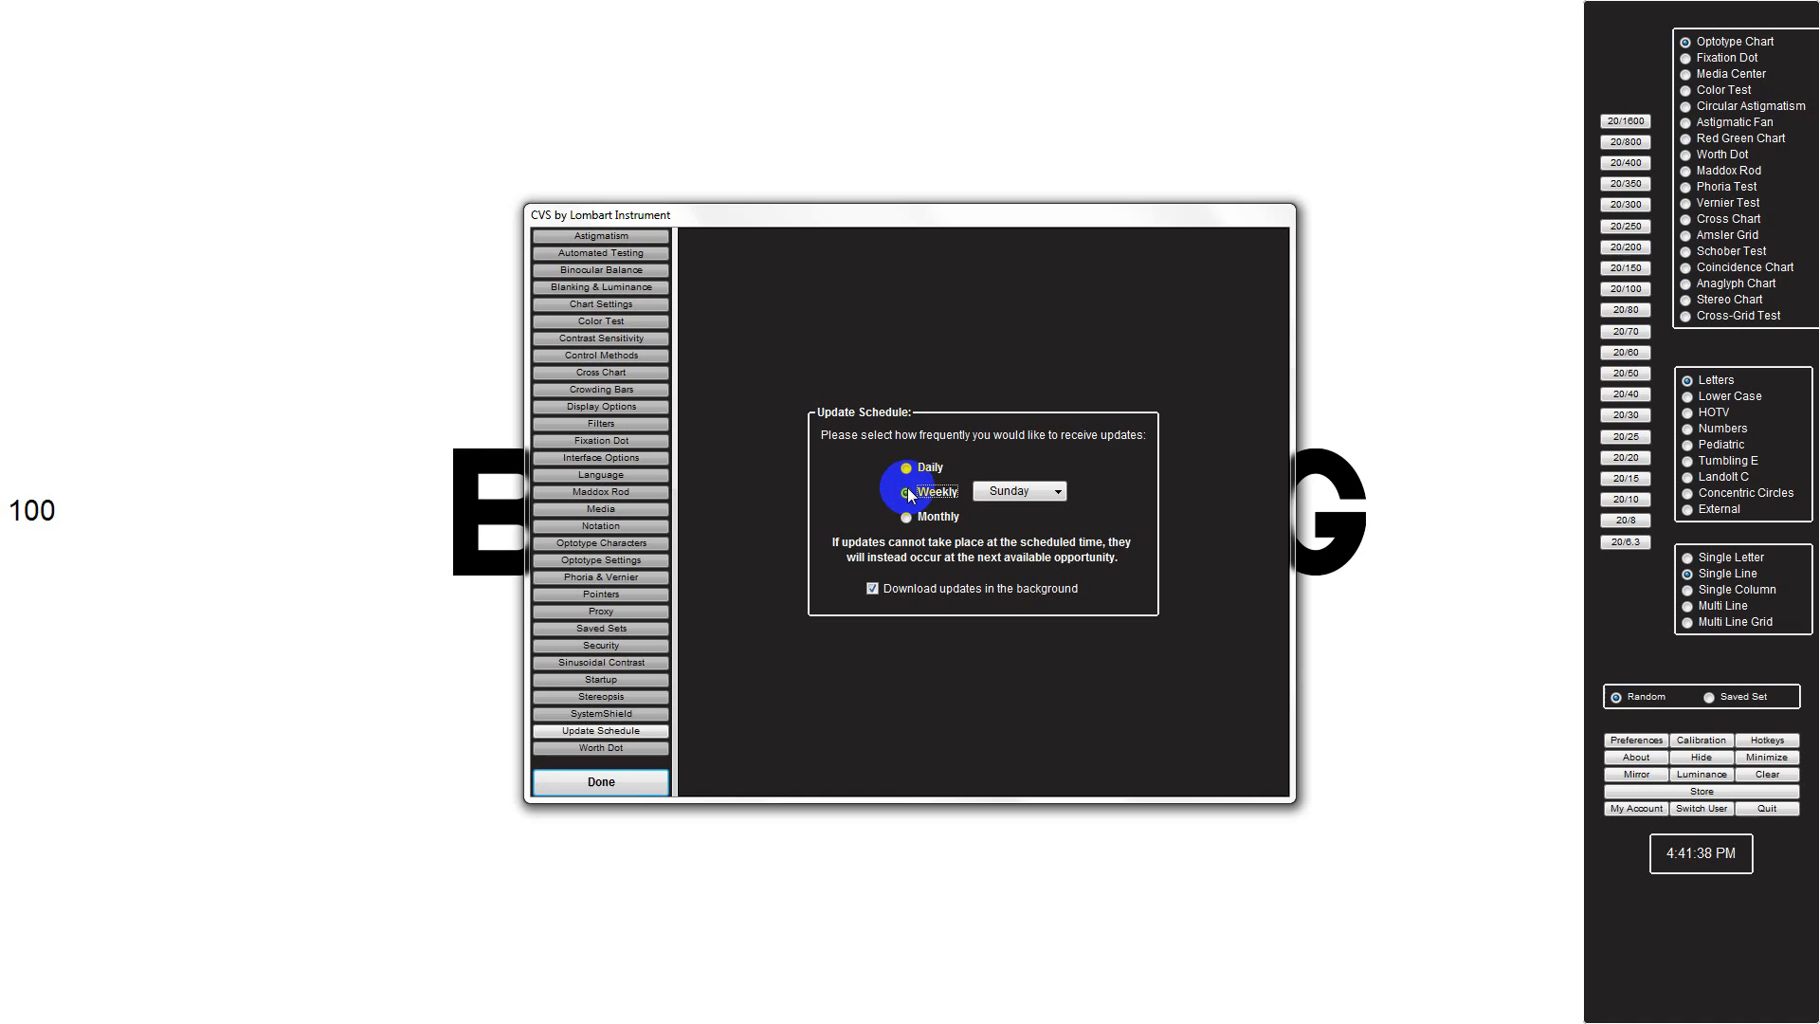
pyautogui.click(1056, 492)
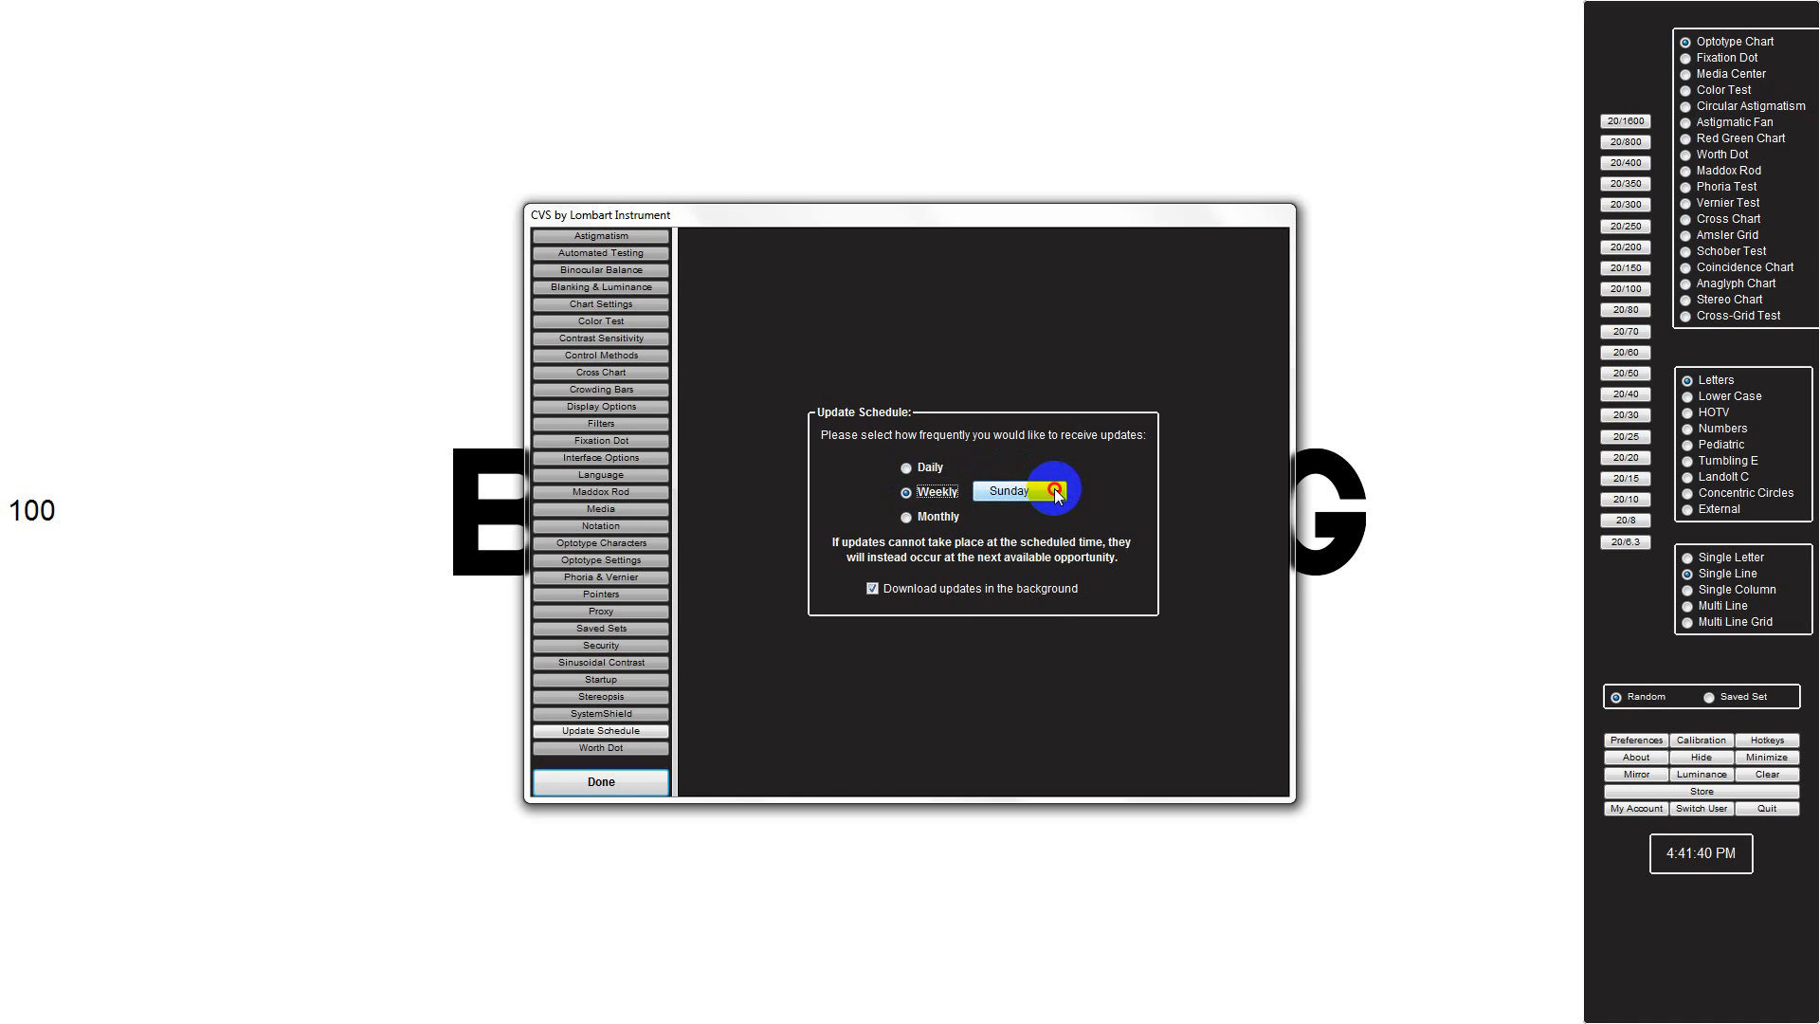
pyautogui.click(1056, 492)
pyautogui.click(908, 515)
pyautogui.click(1016, 518)
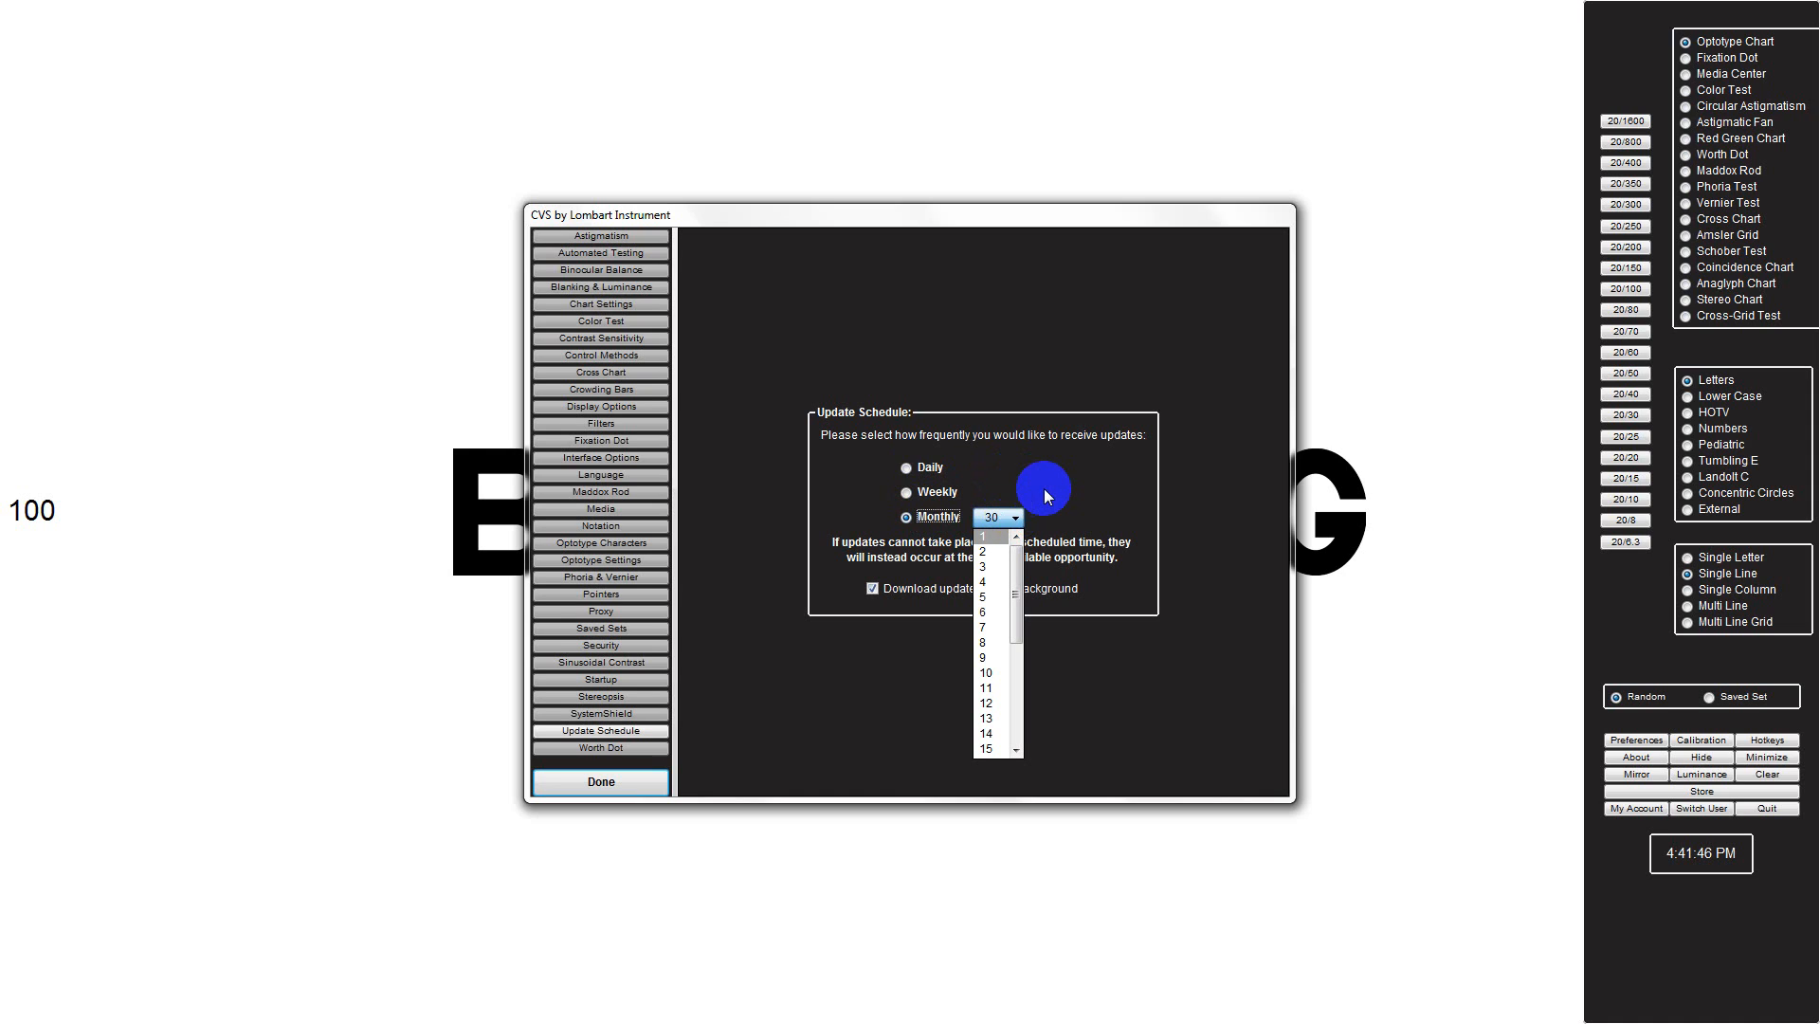
pyautogui.click(1044, 487)
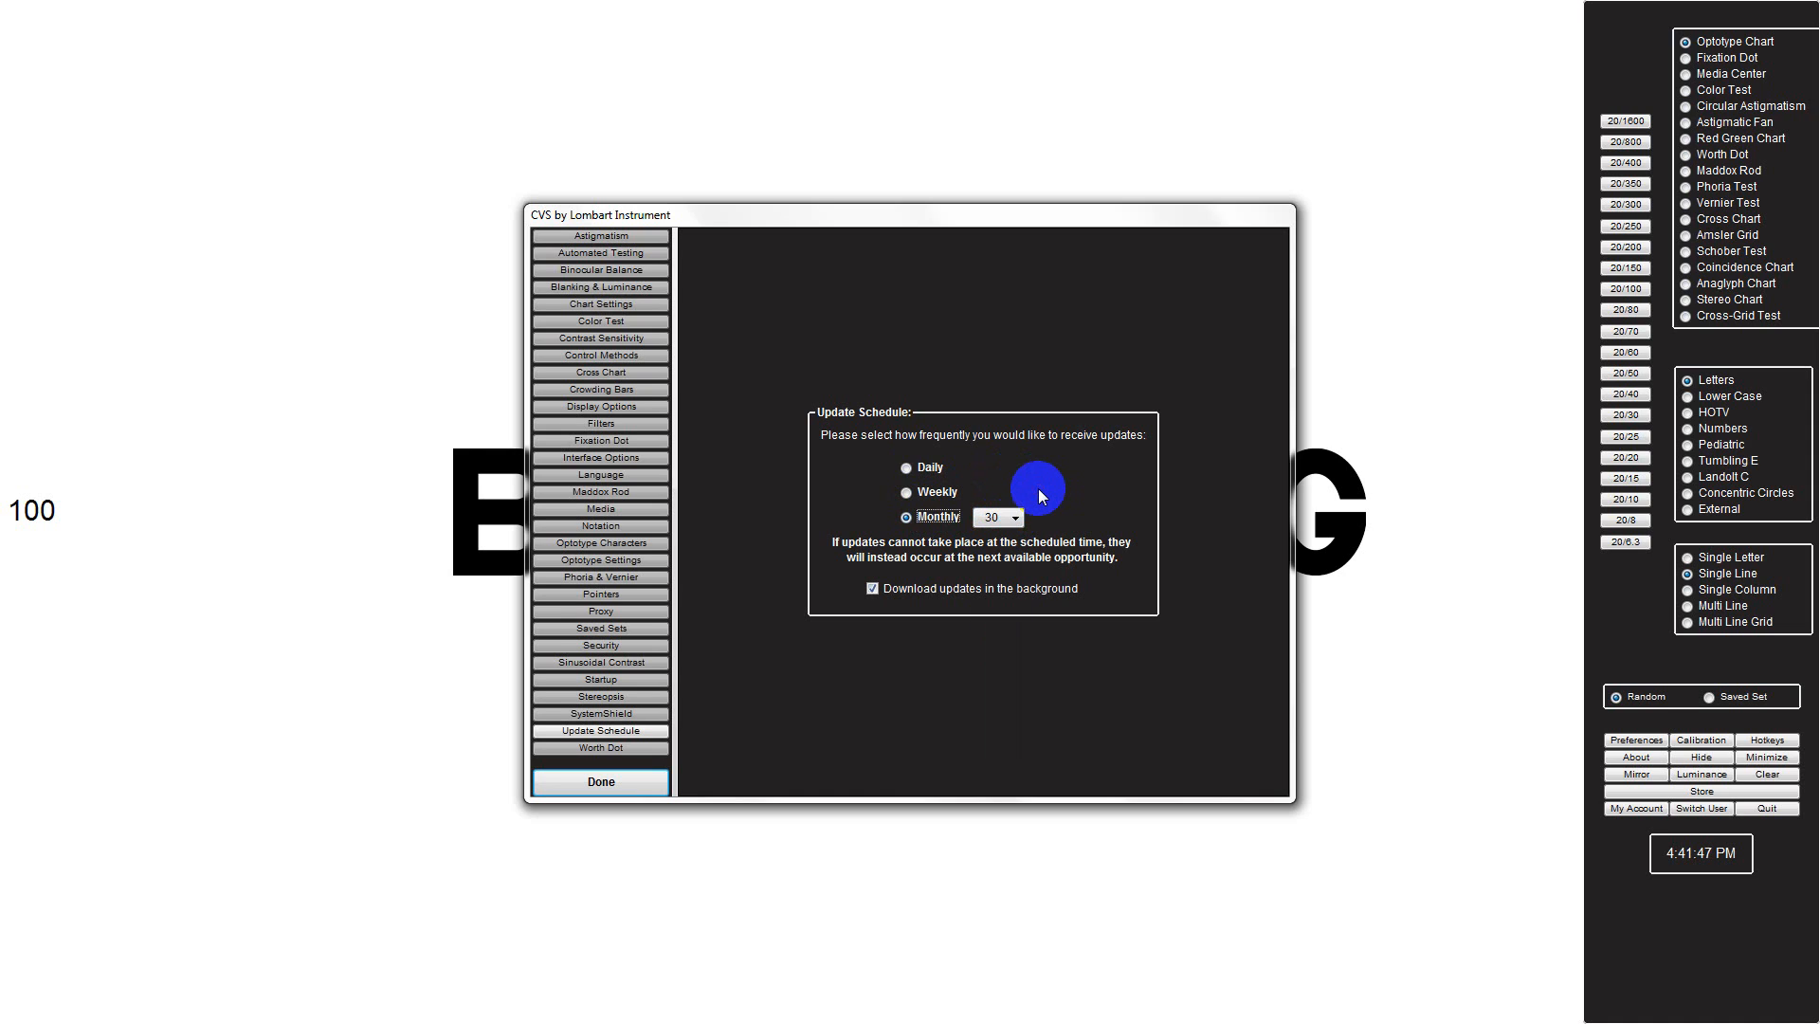
pyautogui.click(906, 469)
# Review the Worth Dot size preference and close the preferences.
pyautogui.click(646, 747)
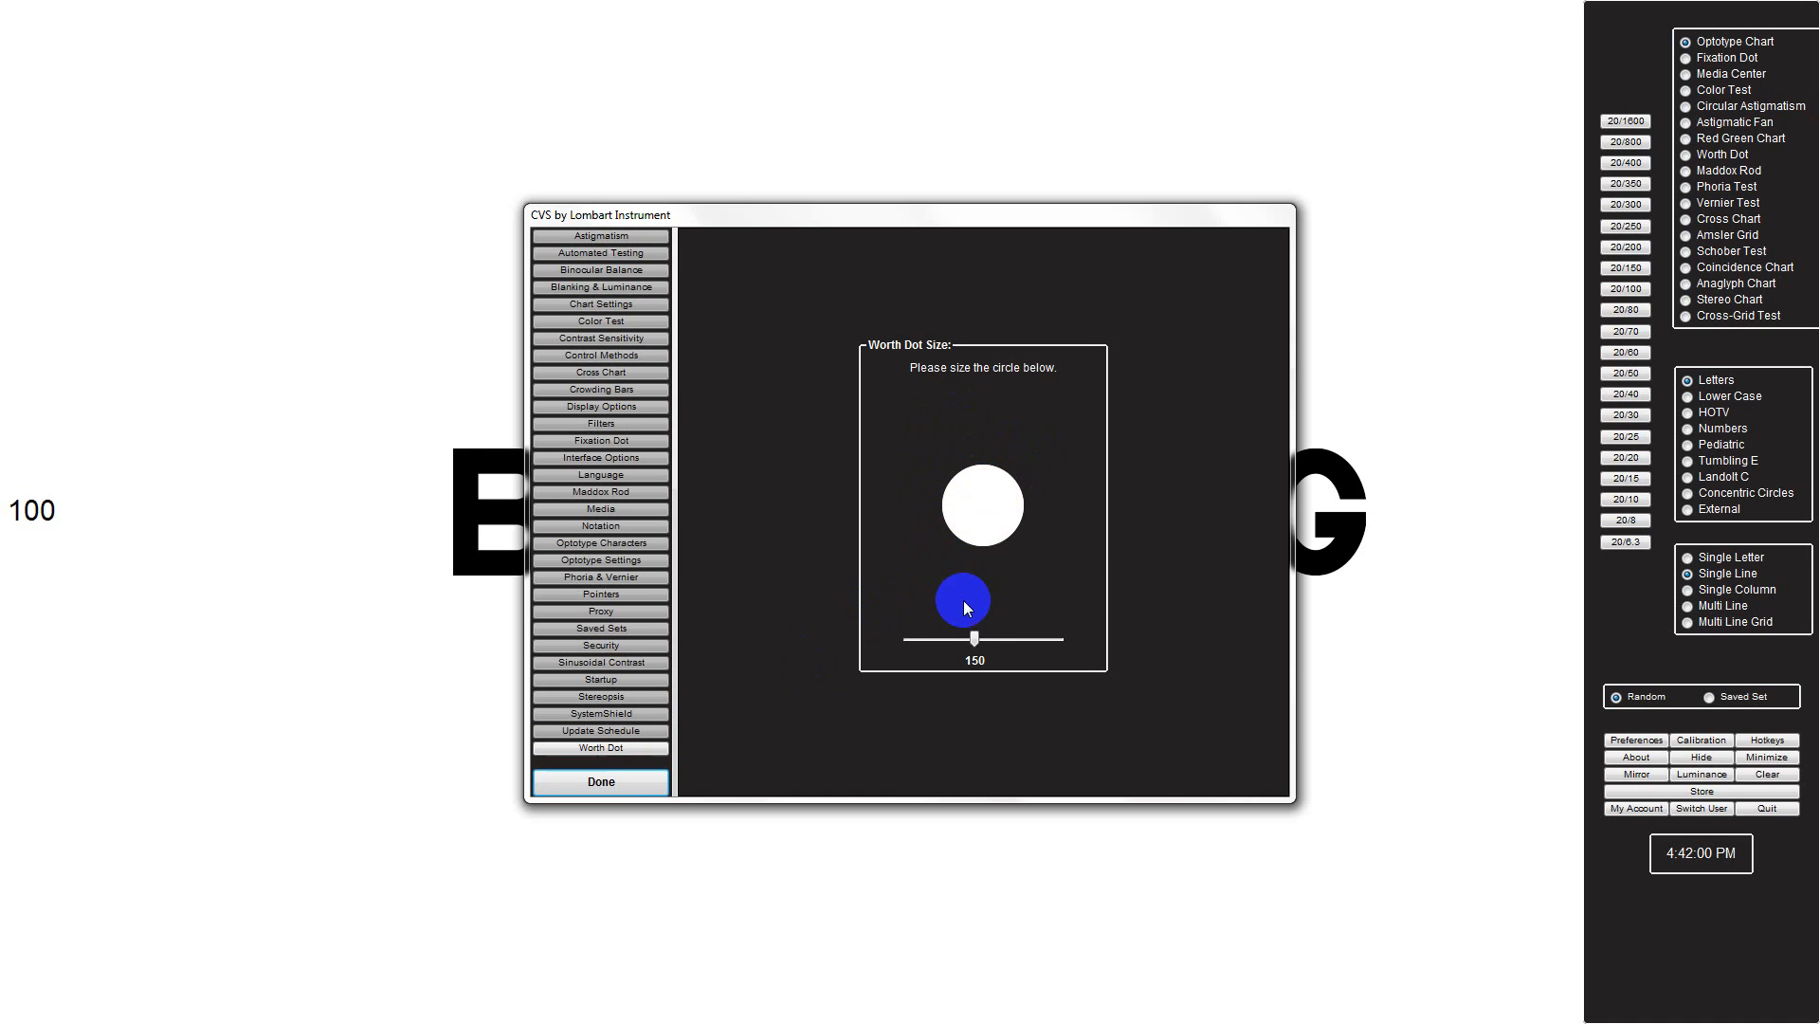
pyautogui.click(977, 534)
pyautogui.click(656, 792)
pyautogui.click(641, 785)
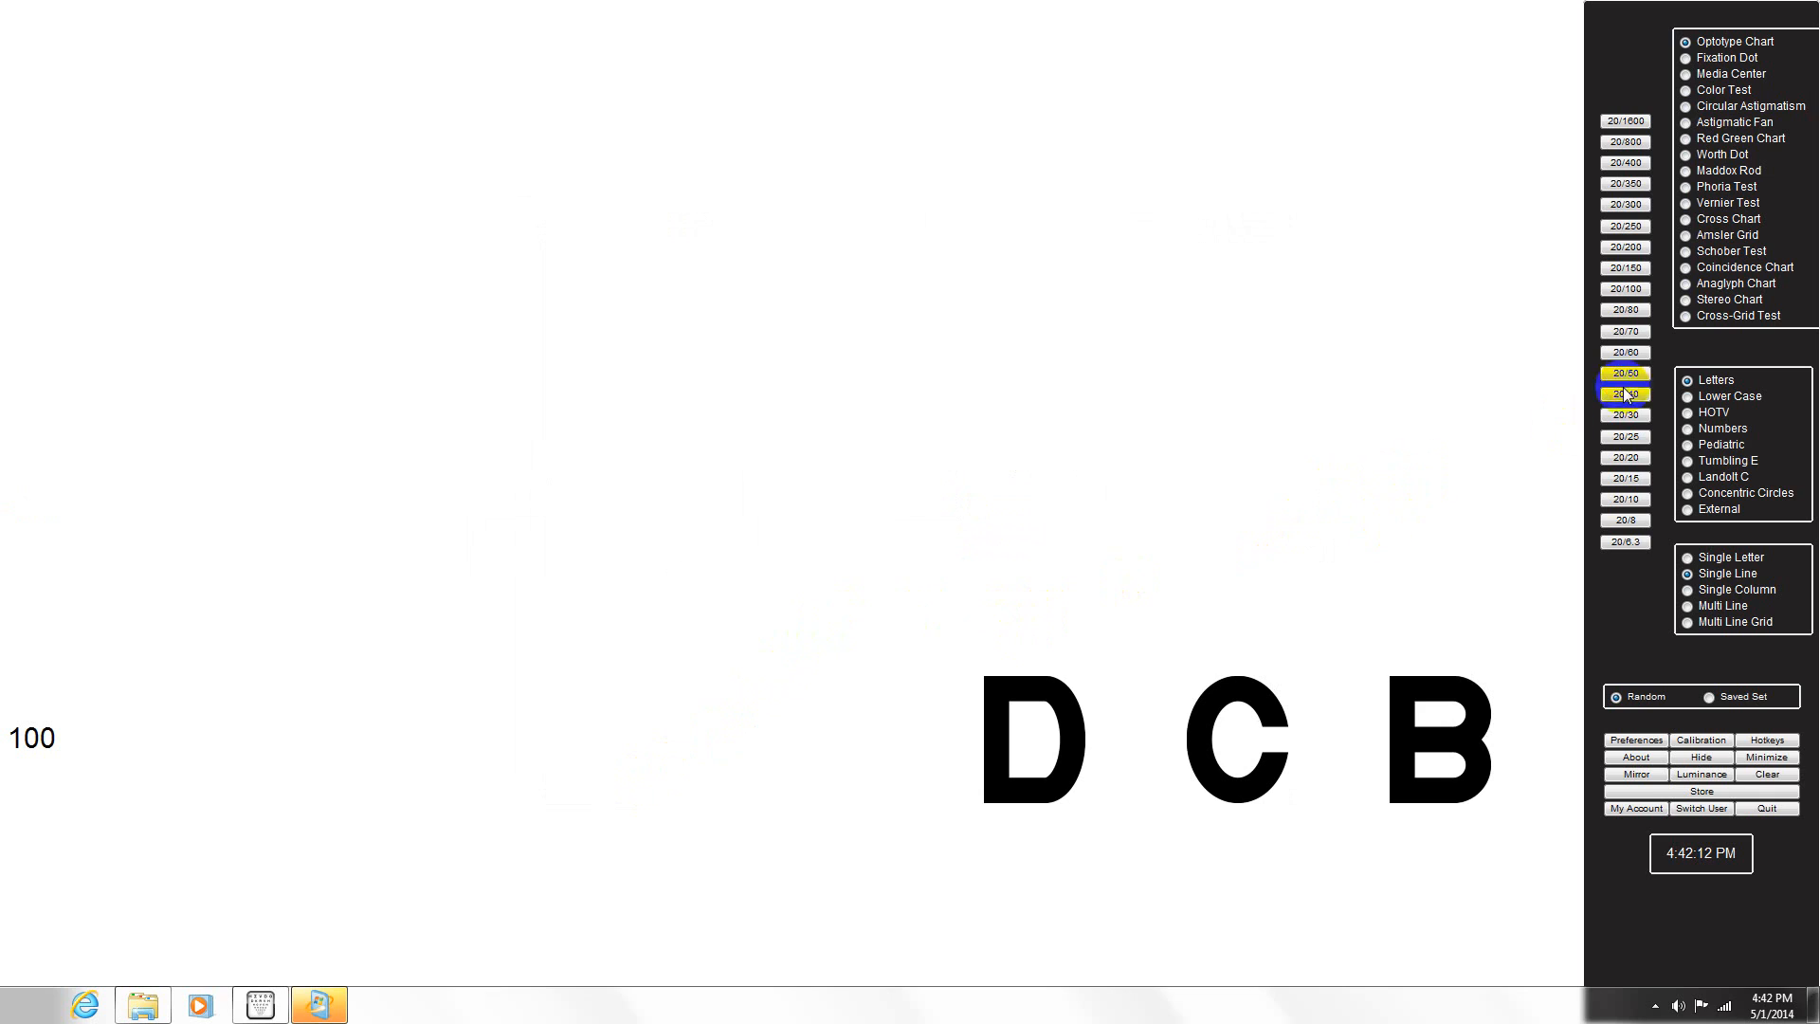
# Display the 20/70 letter line and quit the acuity chart software.
pyautogui.click(1625, 332)
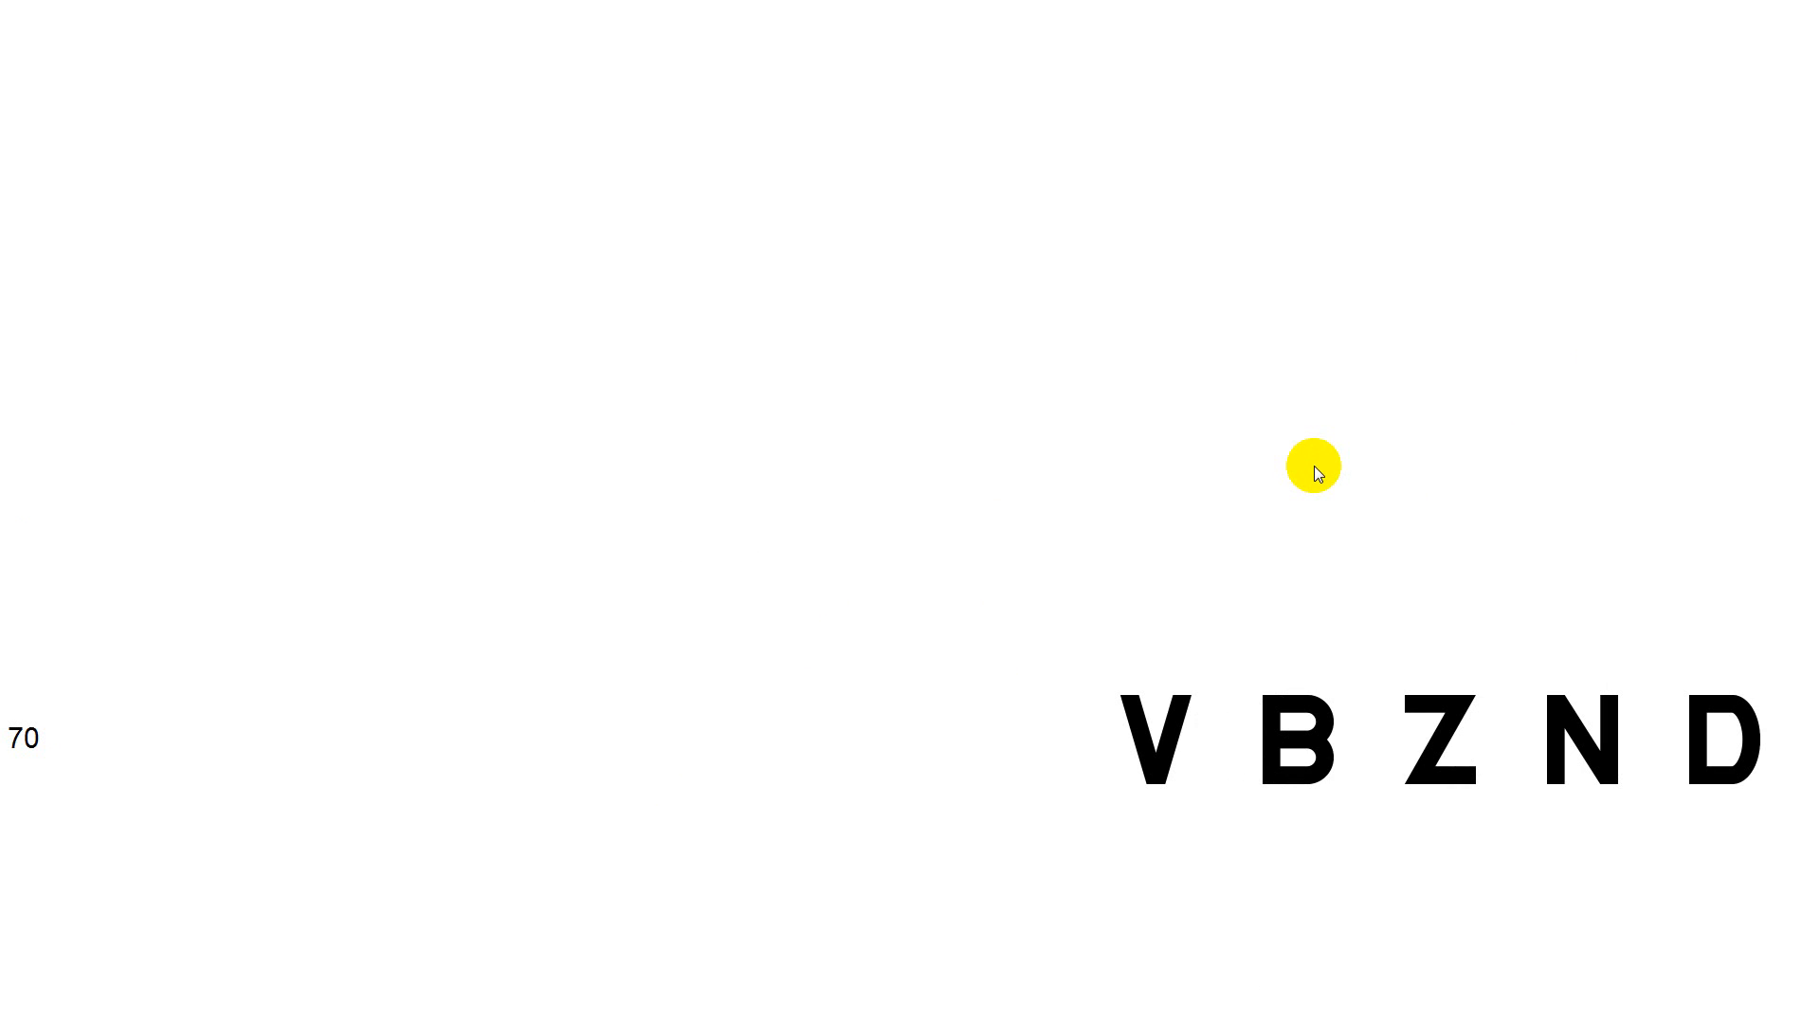
pyautogui.click(1301, 418)
pyautogui.click(1758, 808)
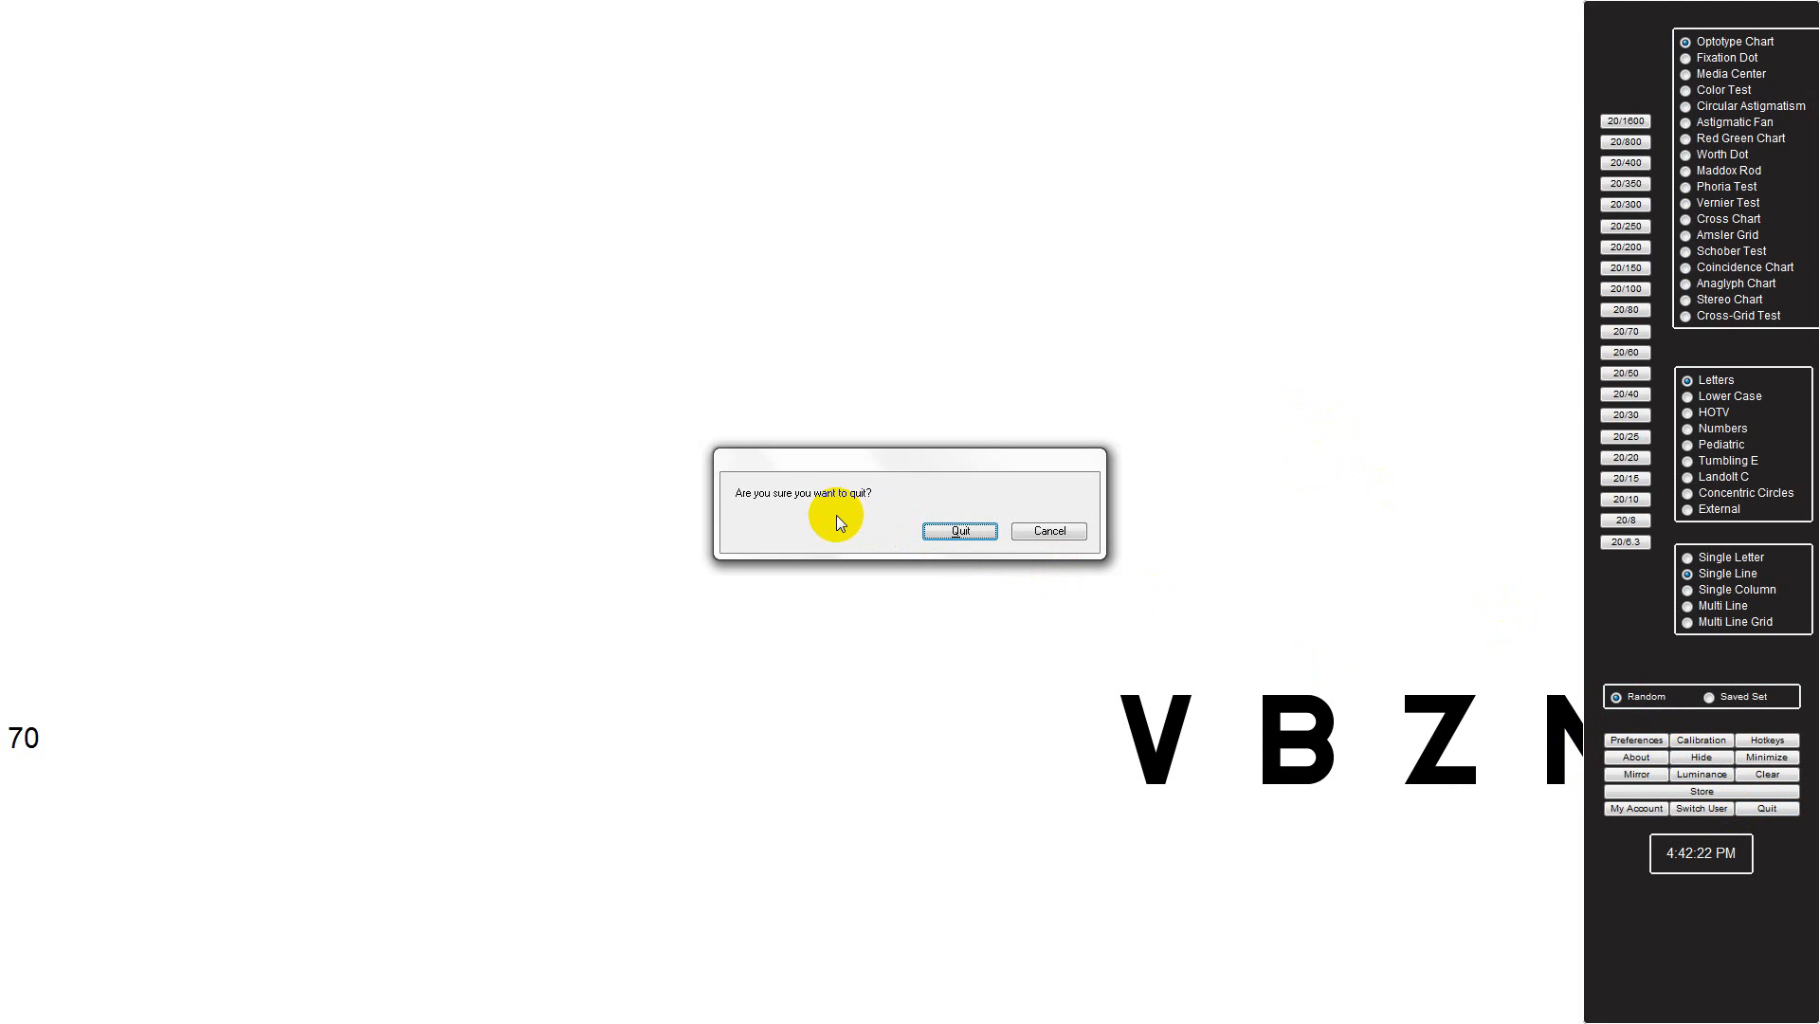
pyautogui.click(960, 532)
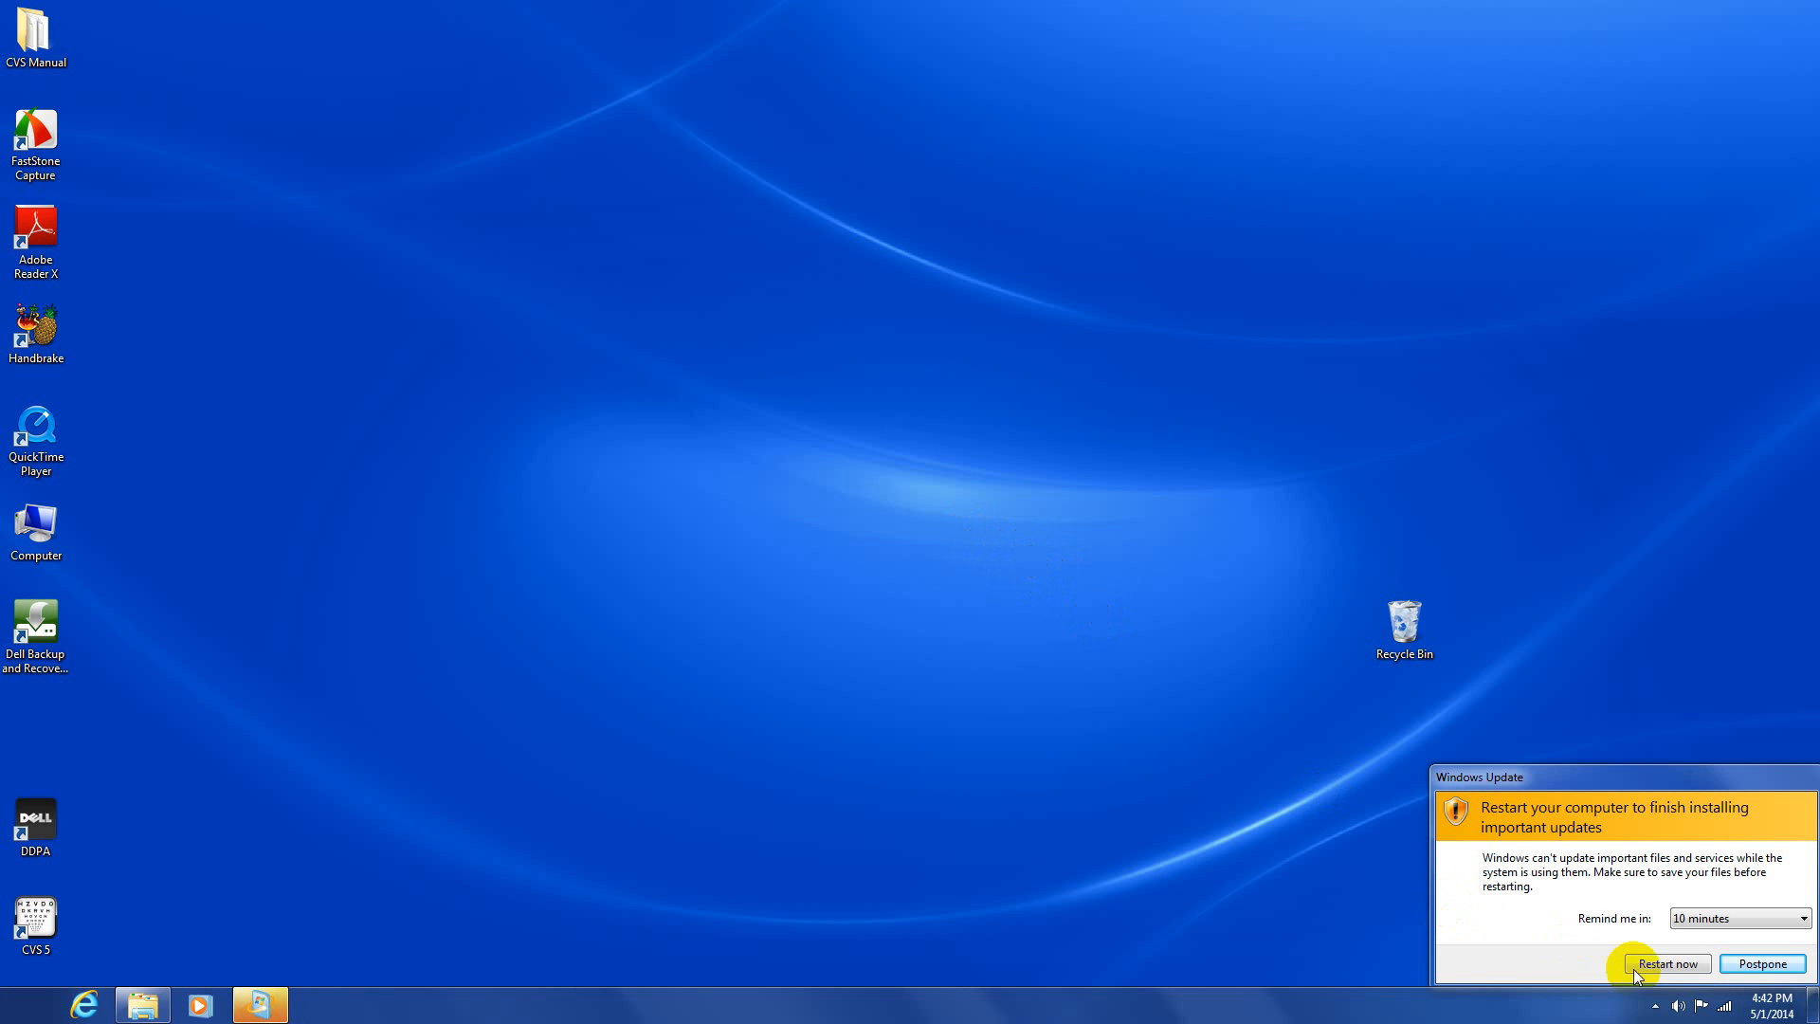
# Postpone the Windows Update restart and relaunch CVS 5 from the desktop.
pyautogui.click(1764, 965)
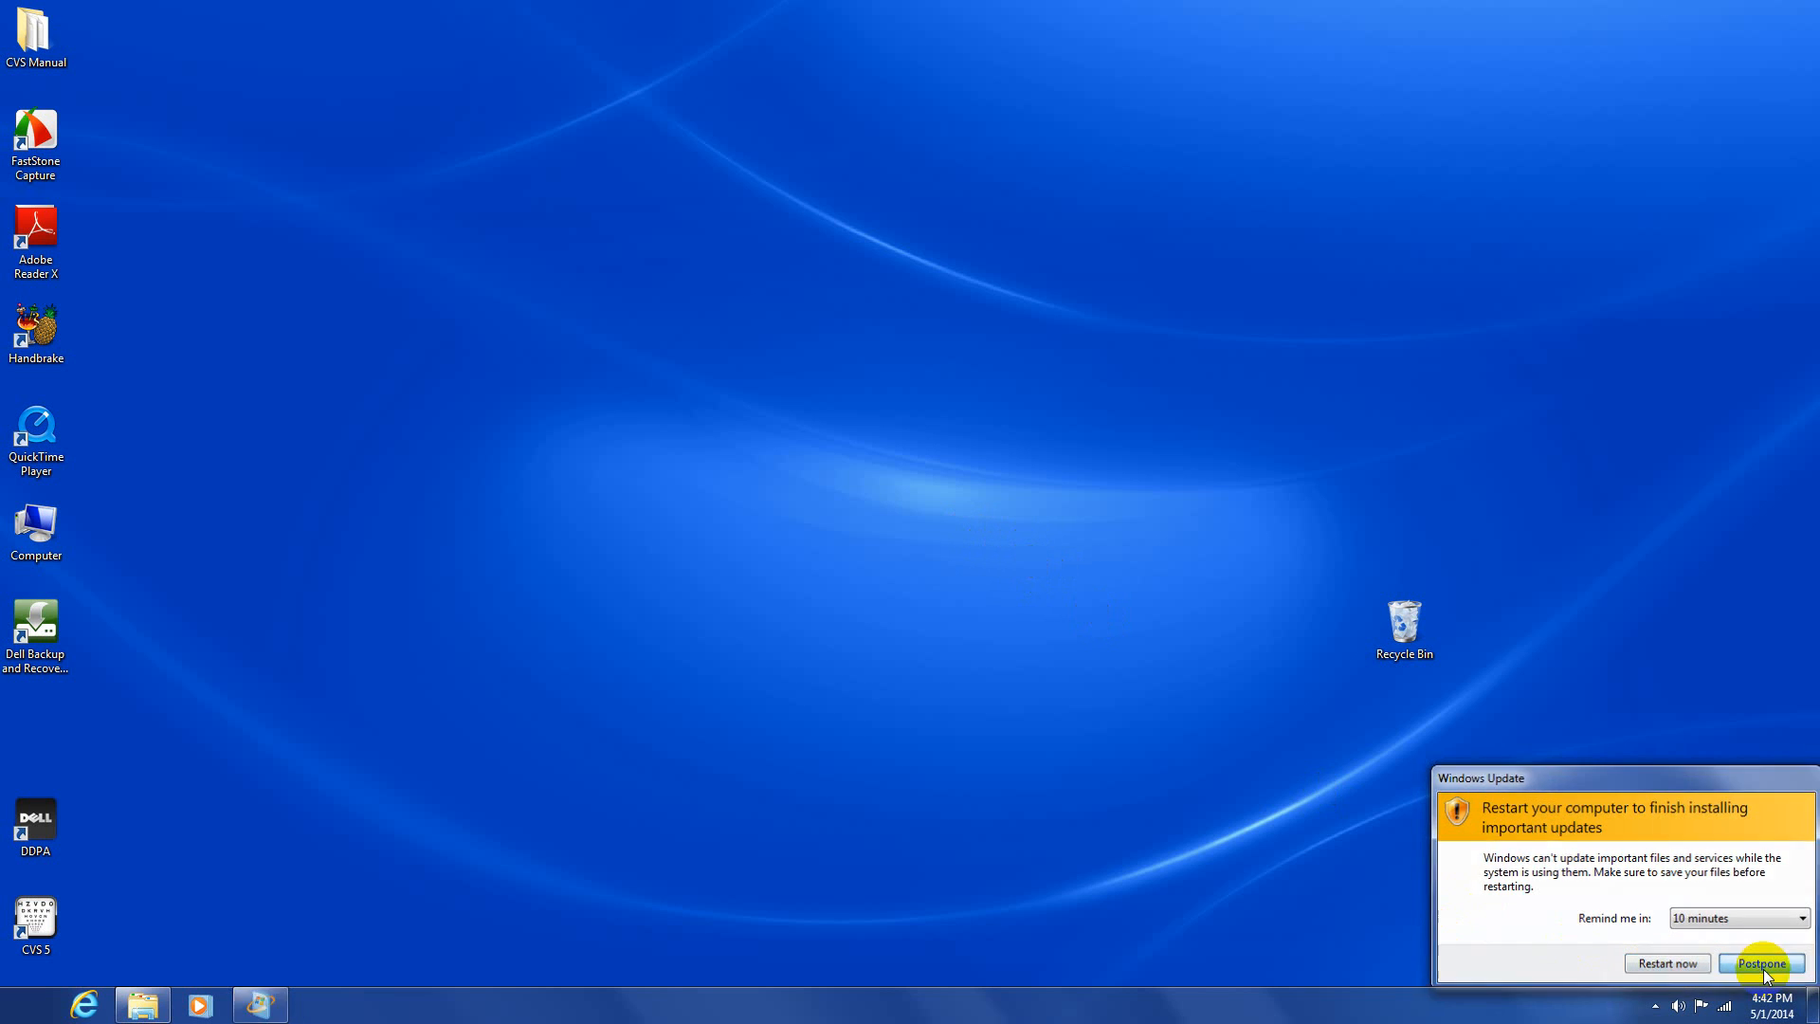
pyautogui.doubleClick(42, 926)
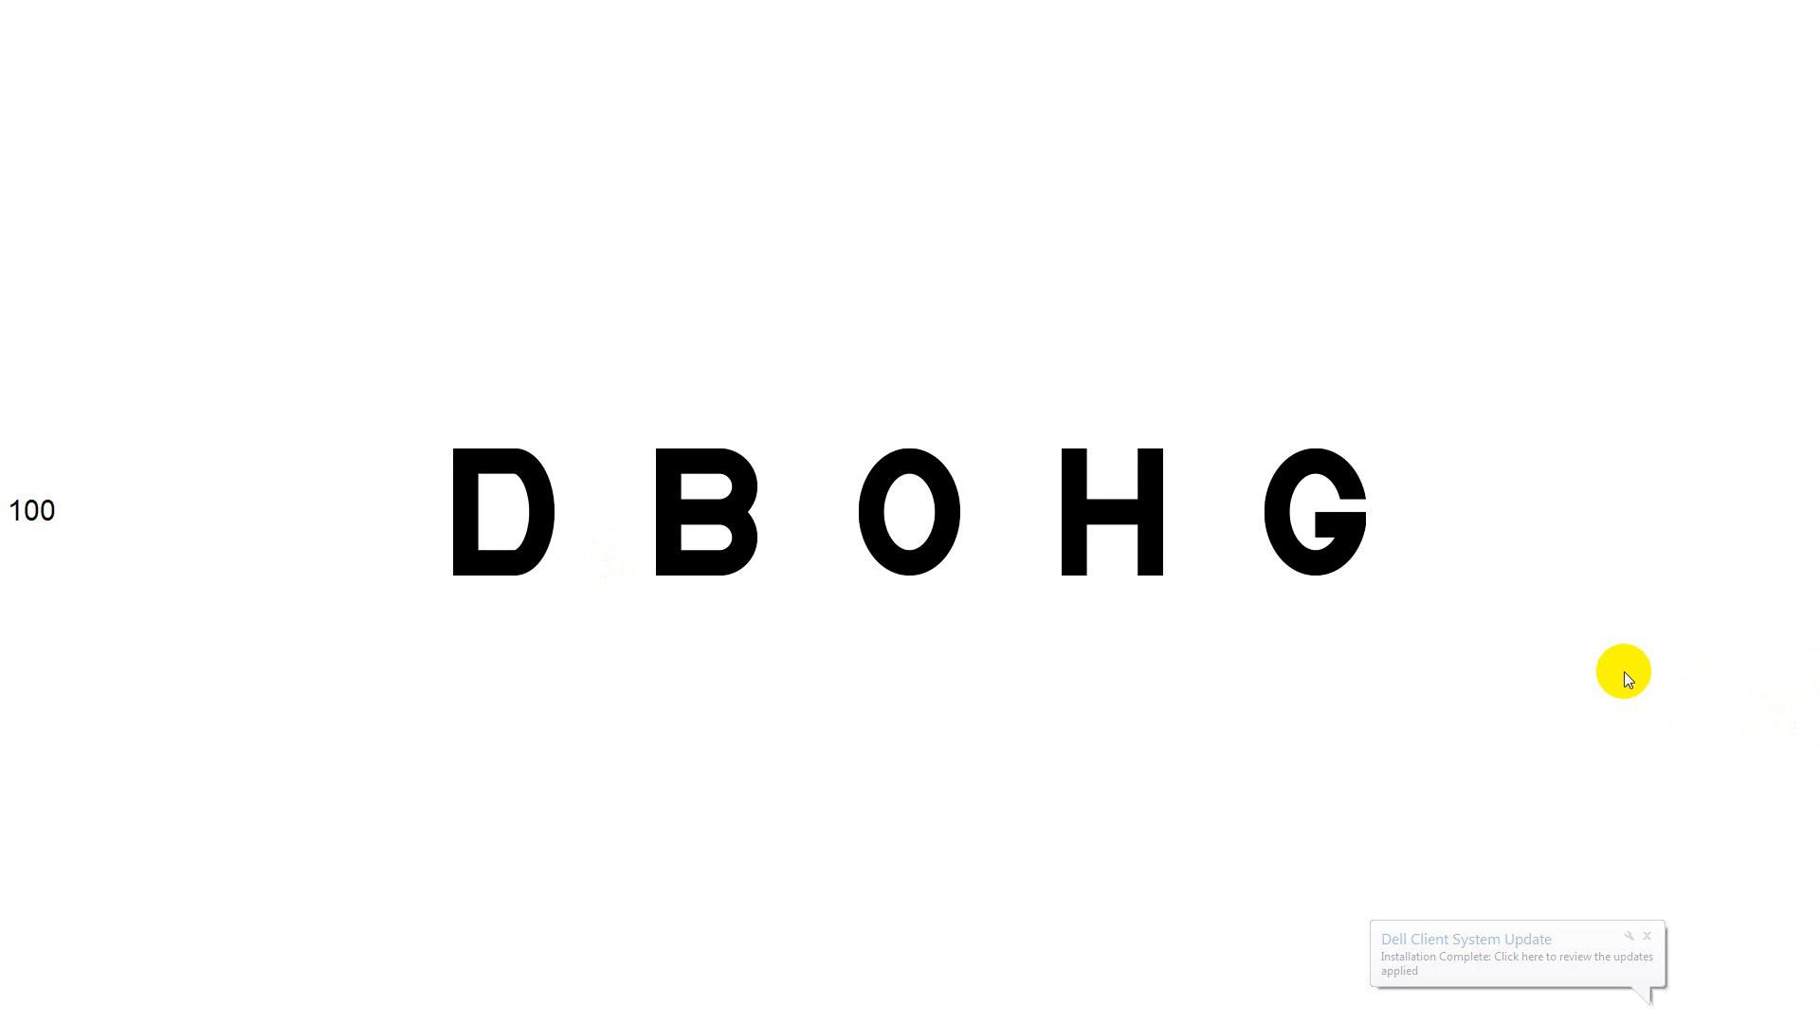
# Switch the chart to numbers and back to letters, and show the letters singly and as a single column.
pyautogui.press('n')
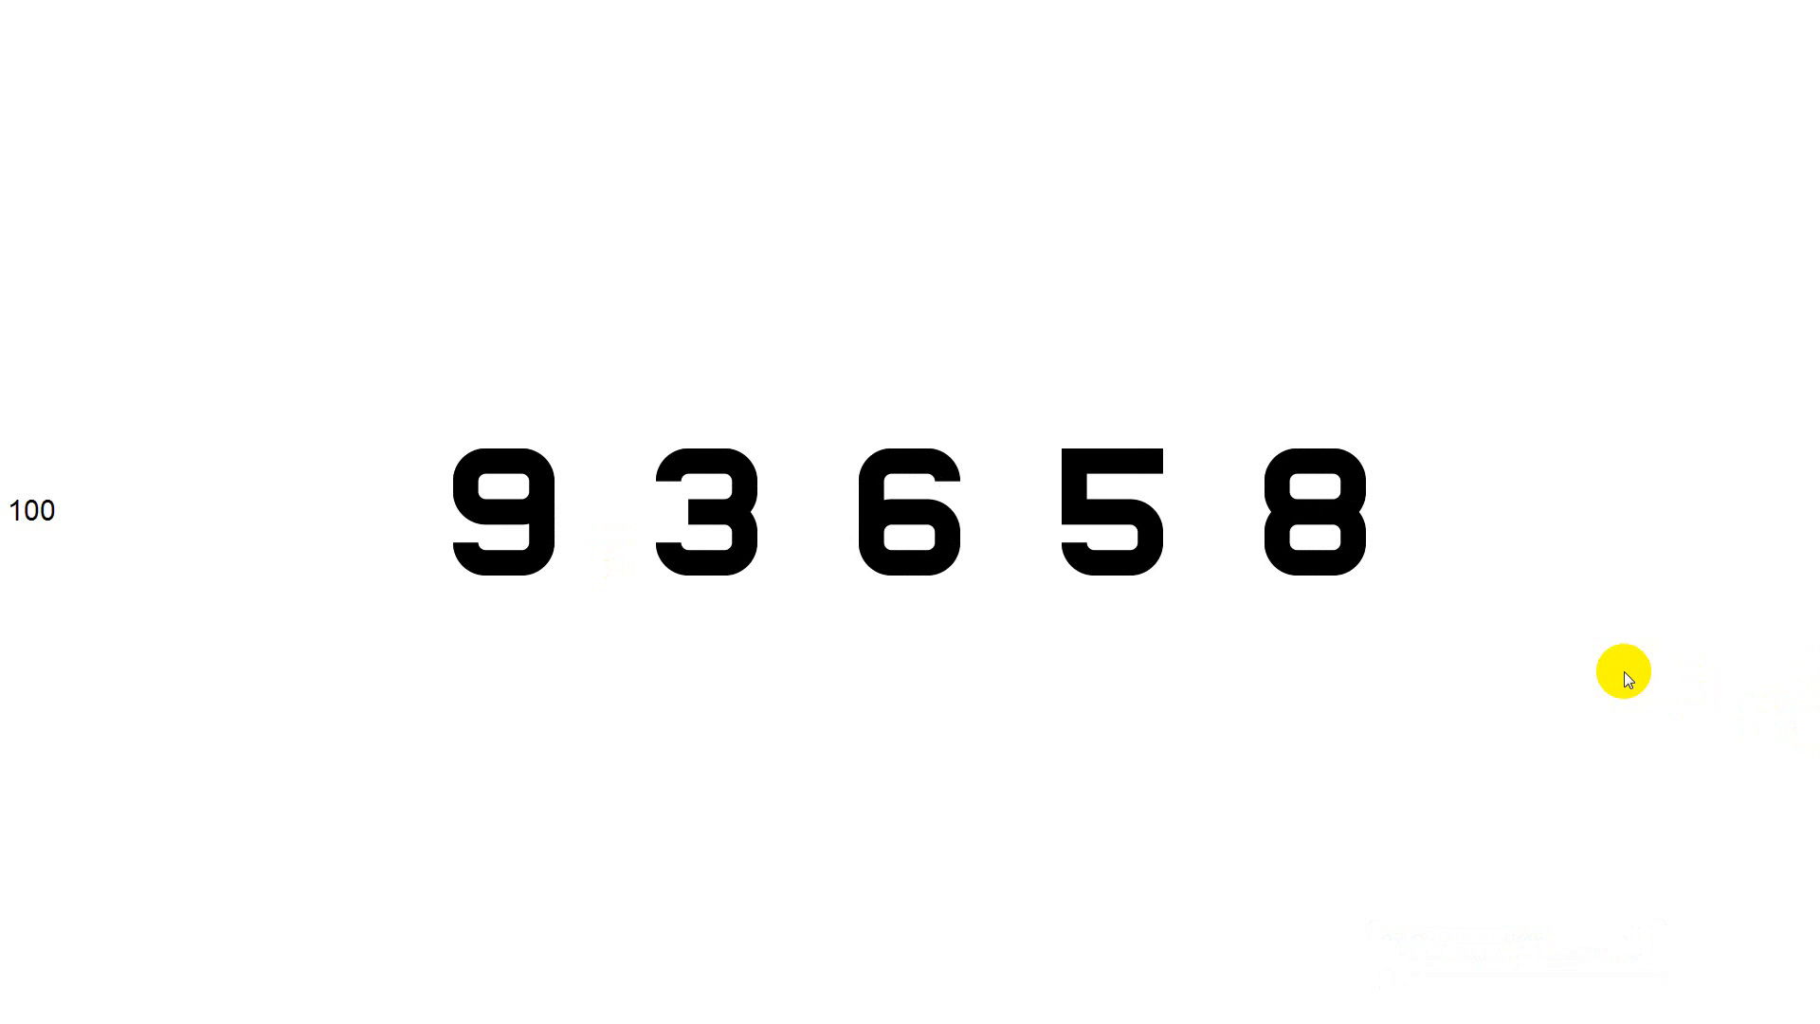
pyautogui.press('l')
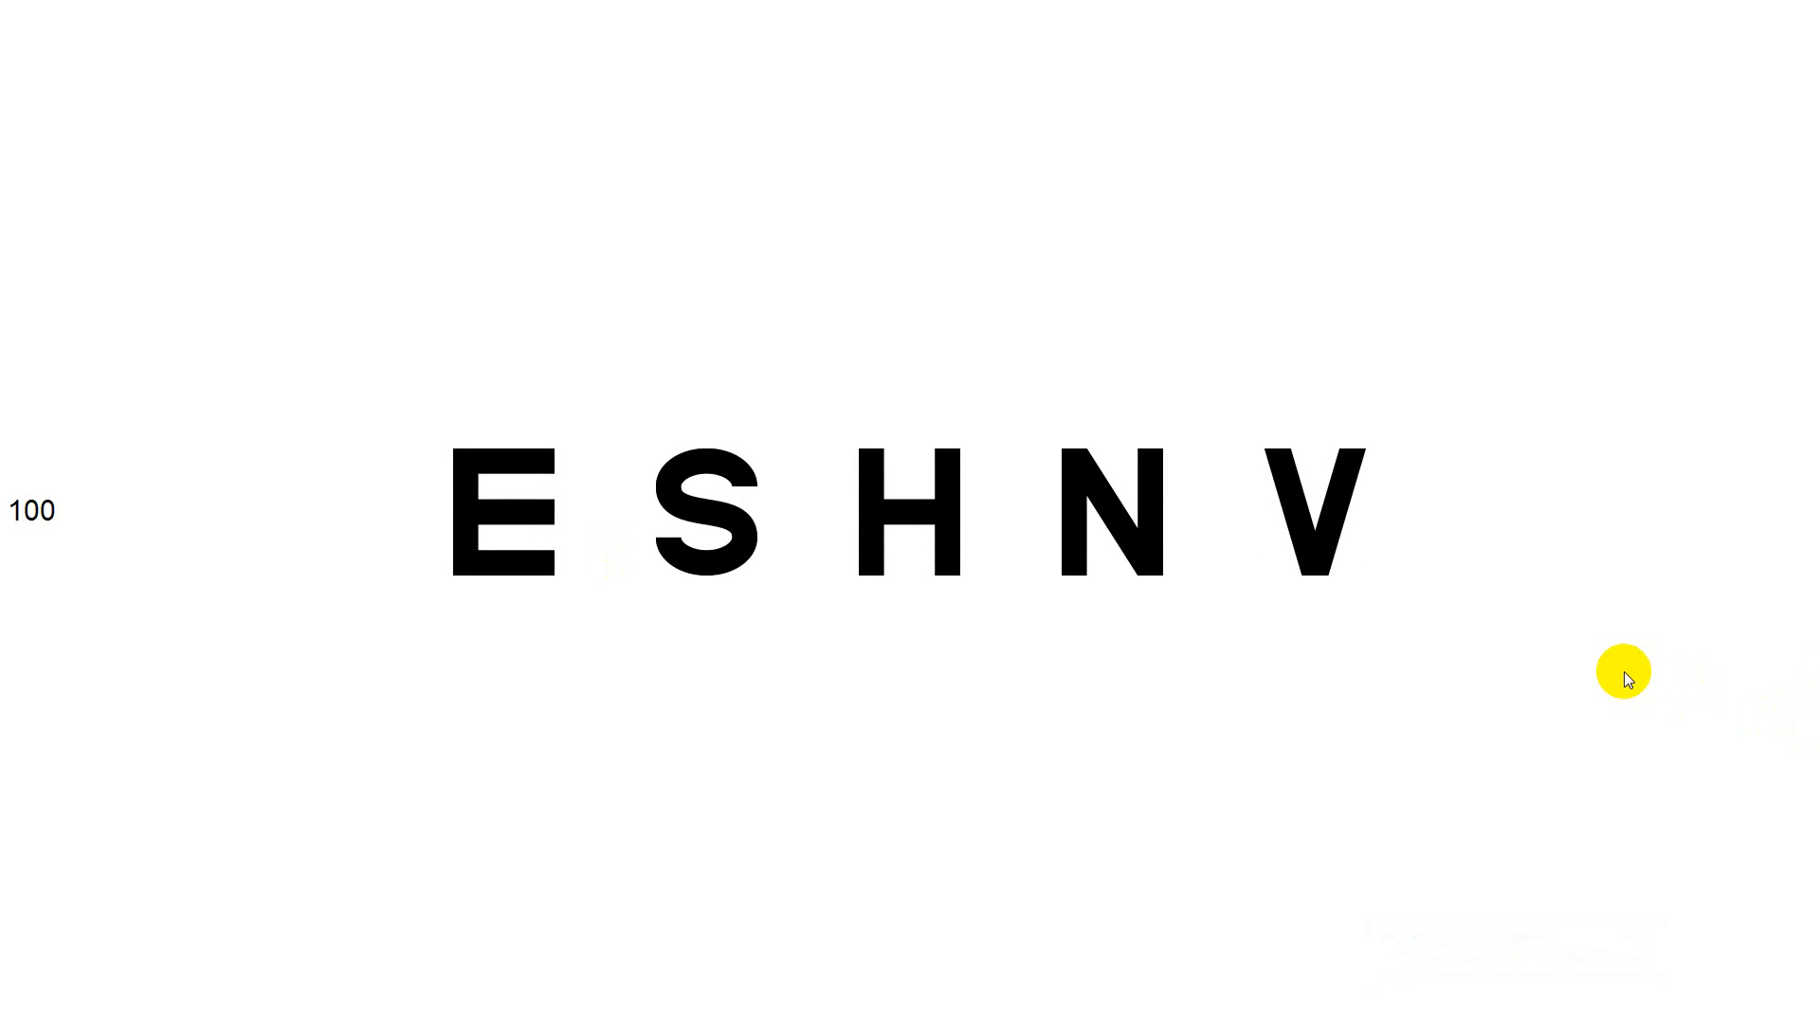
pyautogui.press('s')
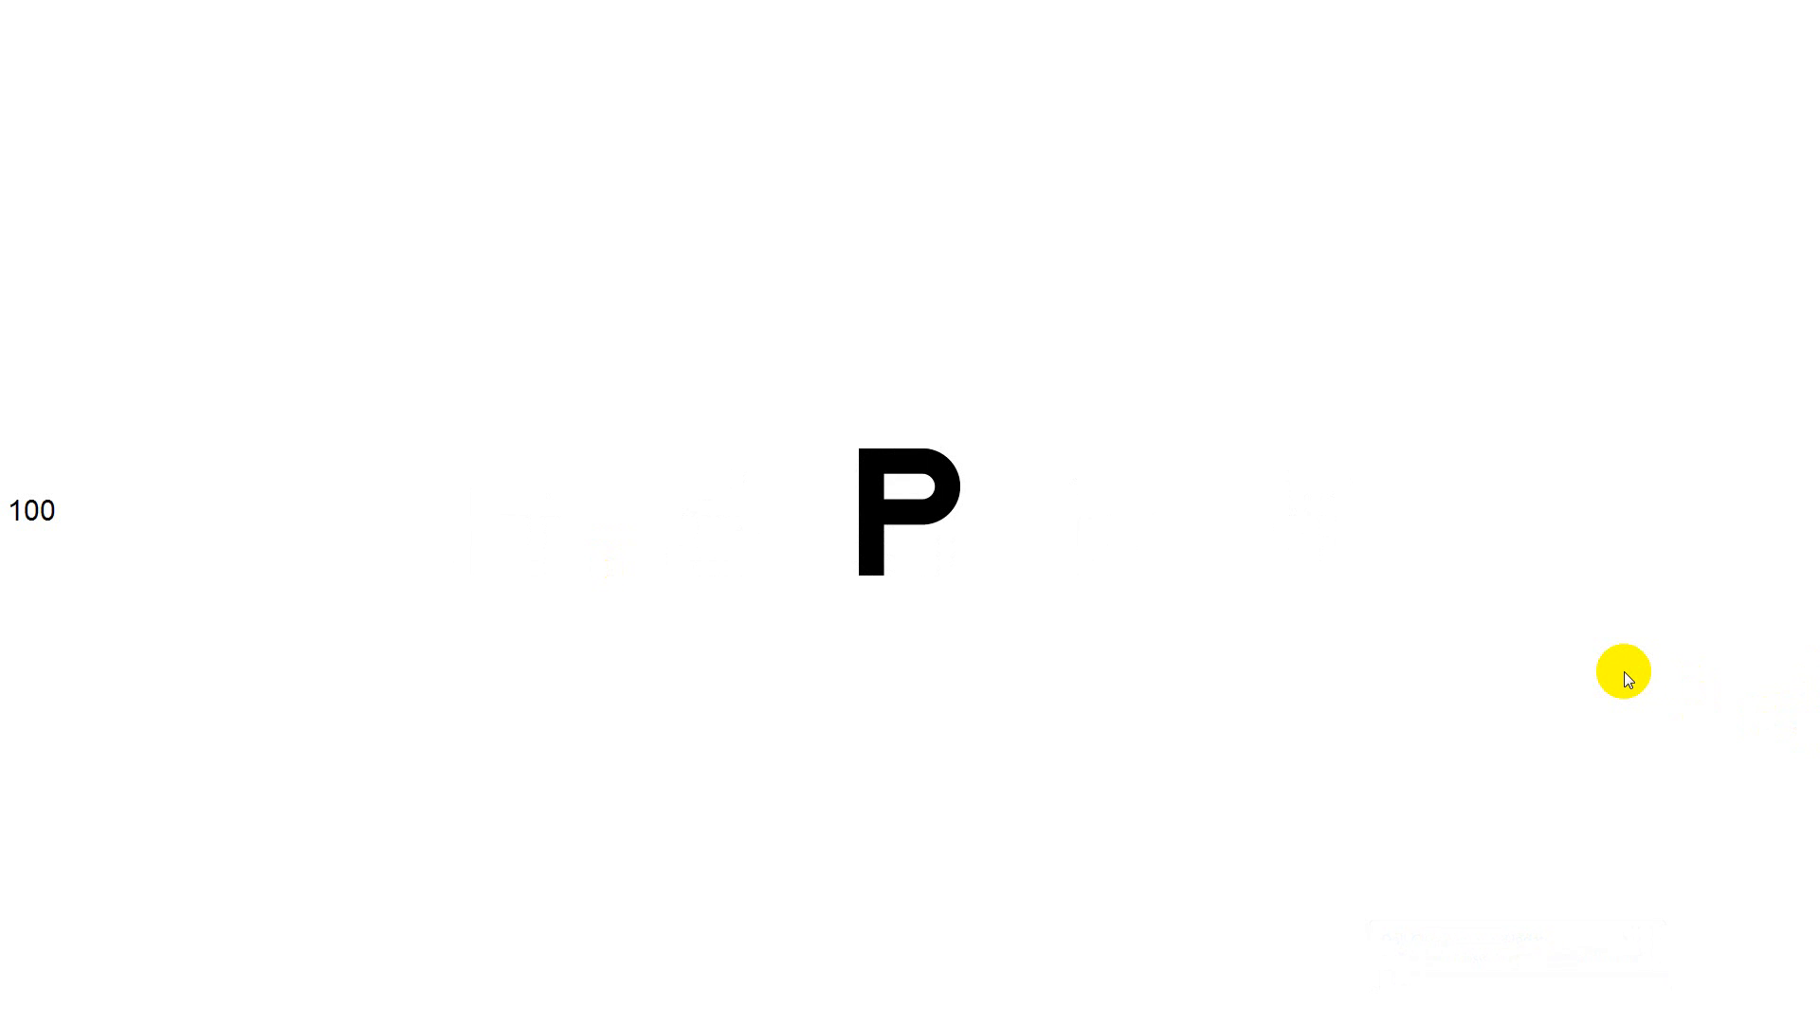
pyautogui.press('v')
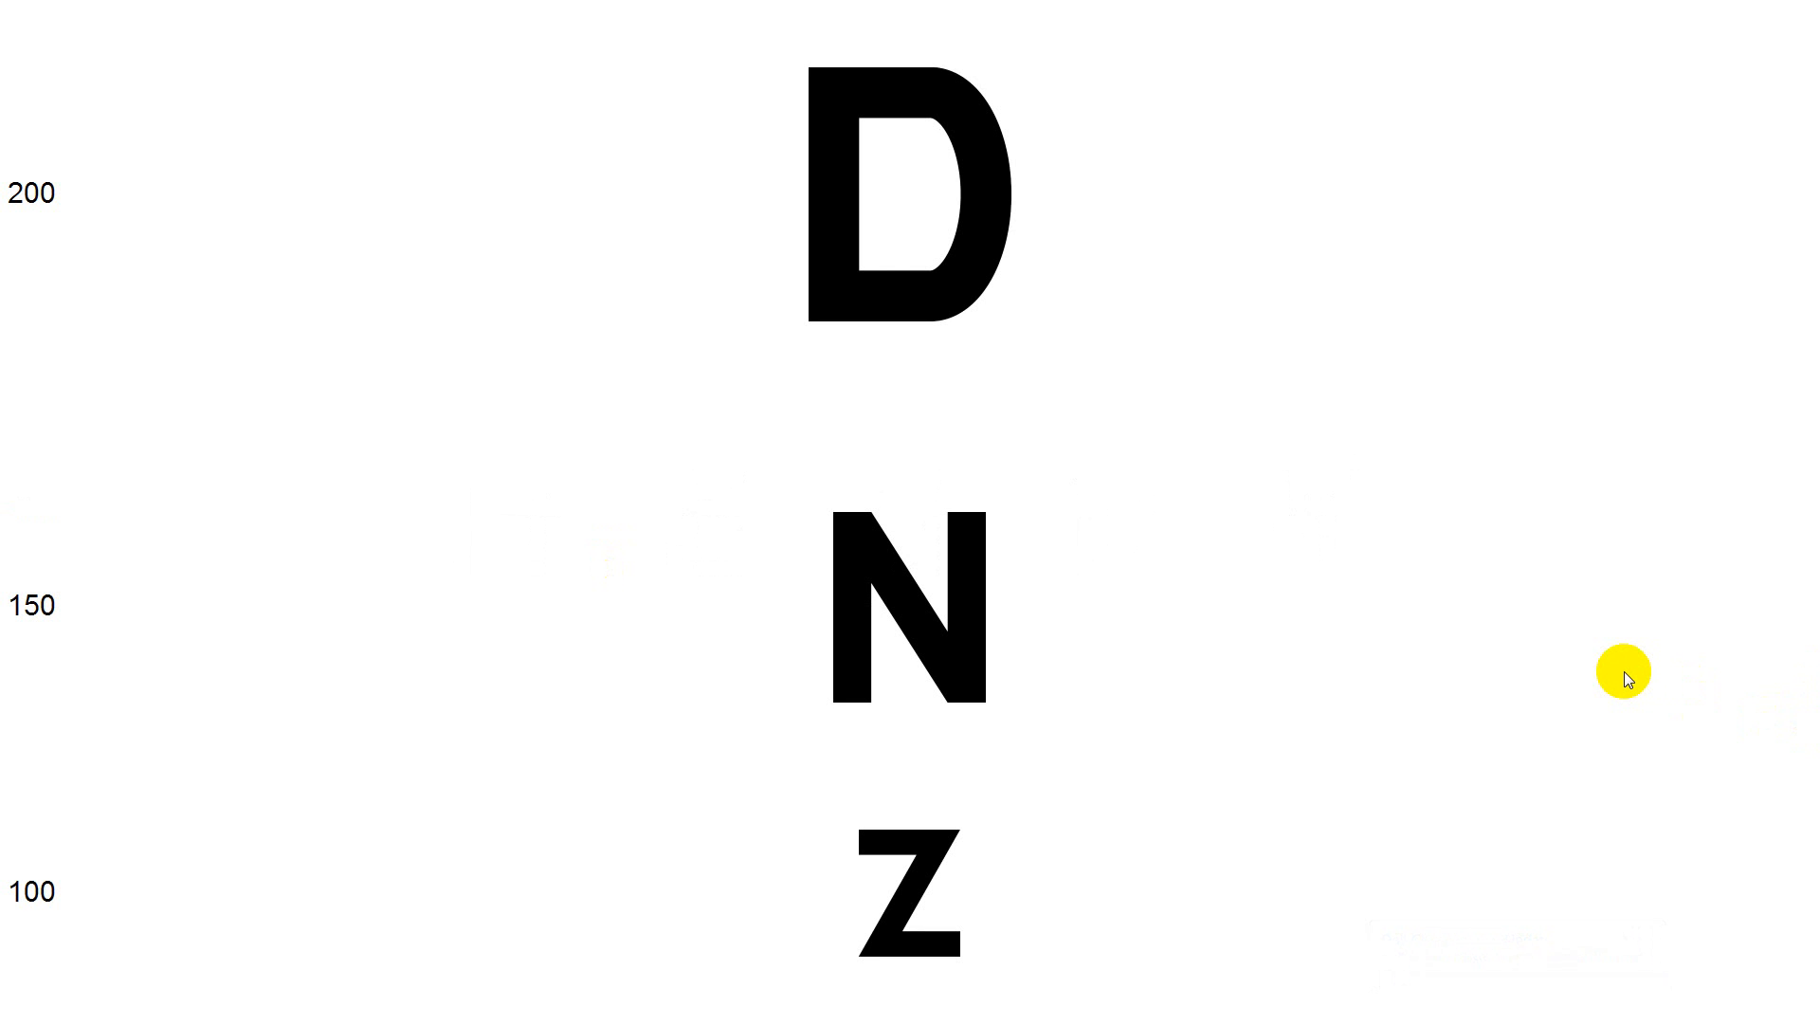